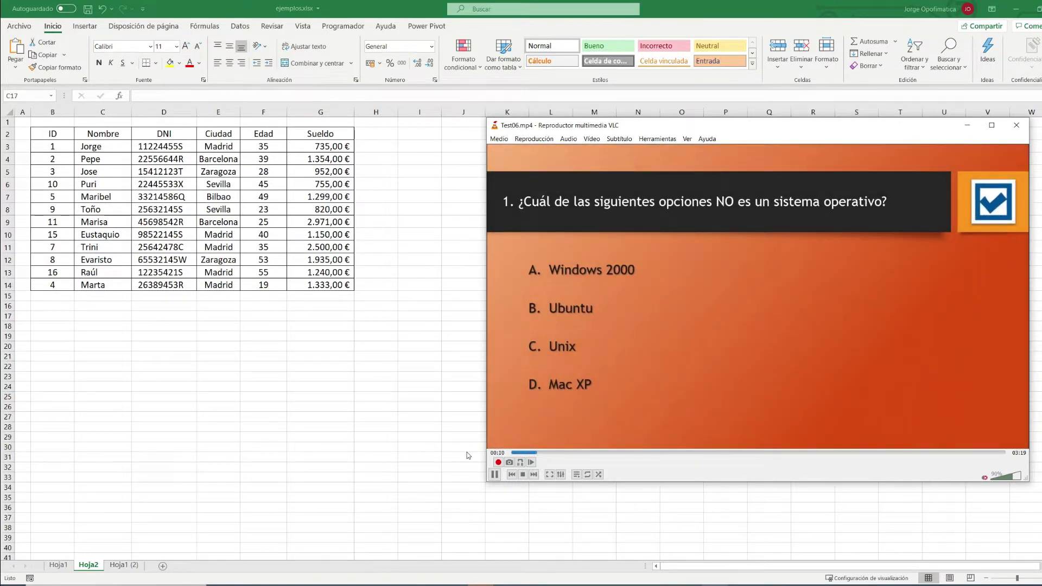
Step: Pause the quiz video, then scrub forward through question 2 to question 3 at 00:30
left_click(495, 474)
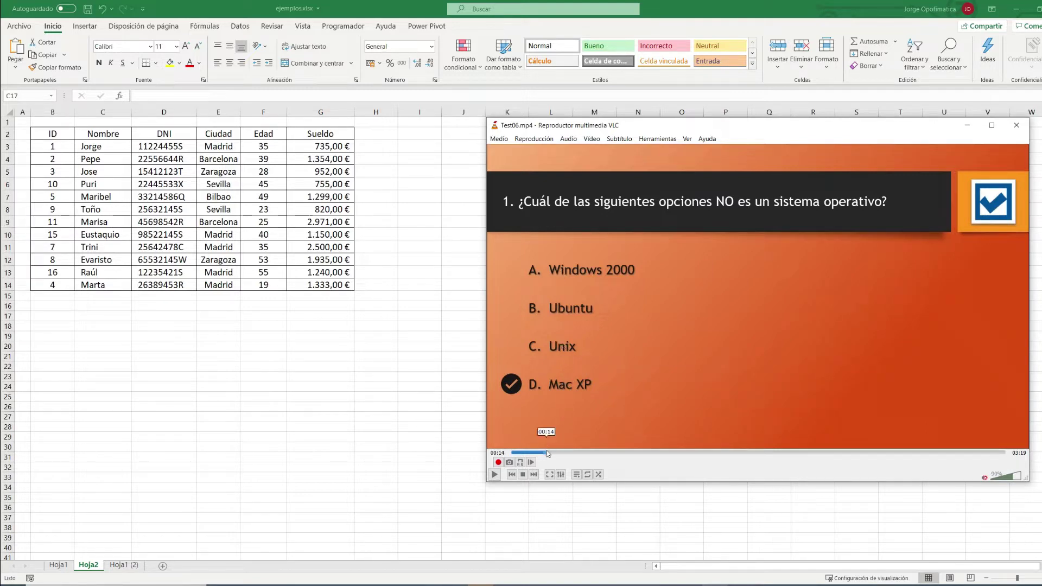
left_click_drag(546, 453, 572, 454)
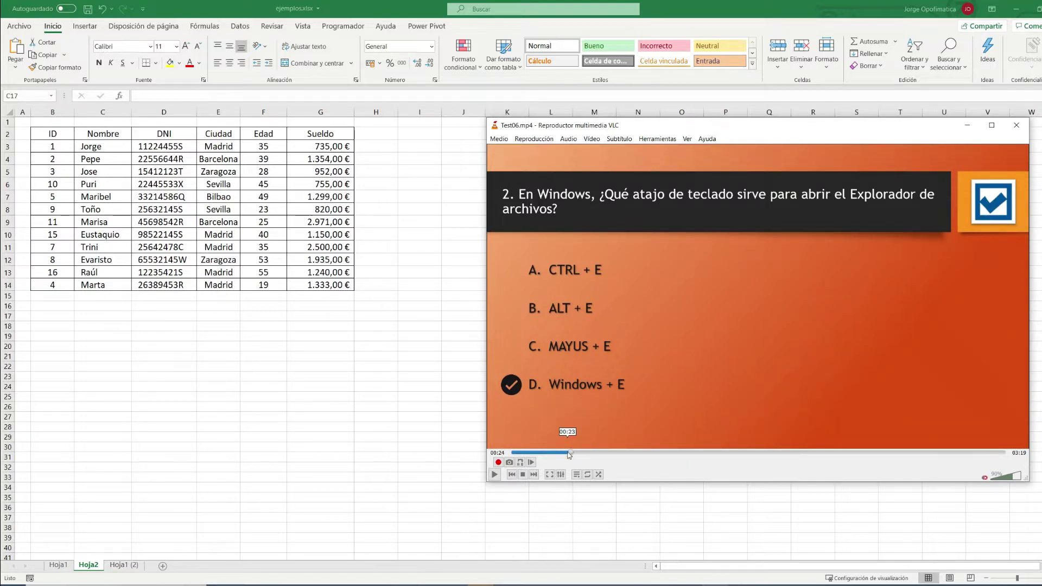
left_click_drag(572, 452, 587, 452)
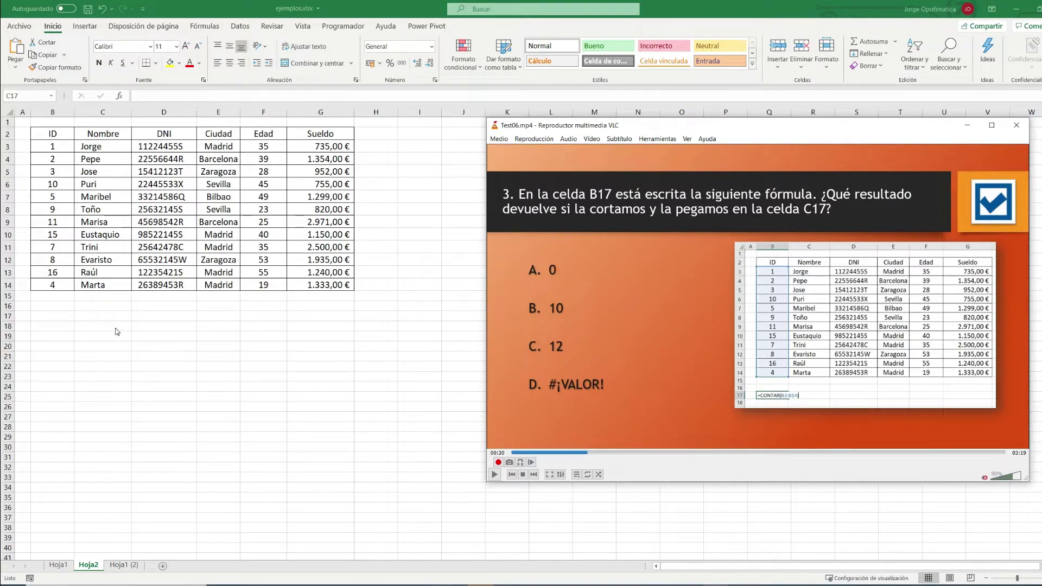
Step: Enter =CONTAR(B3:B14) in B17 and select B3:B14 to confirm the count of 12
left_click(85, 322)
left_click(64, 316)
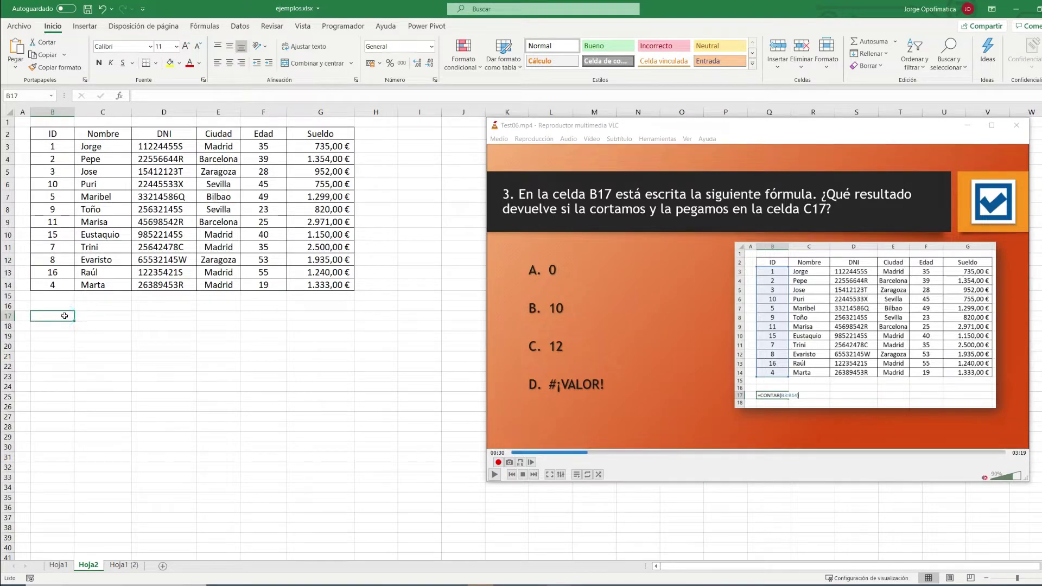
type("=")
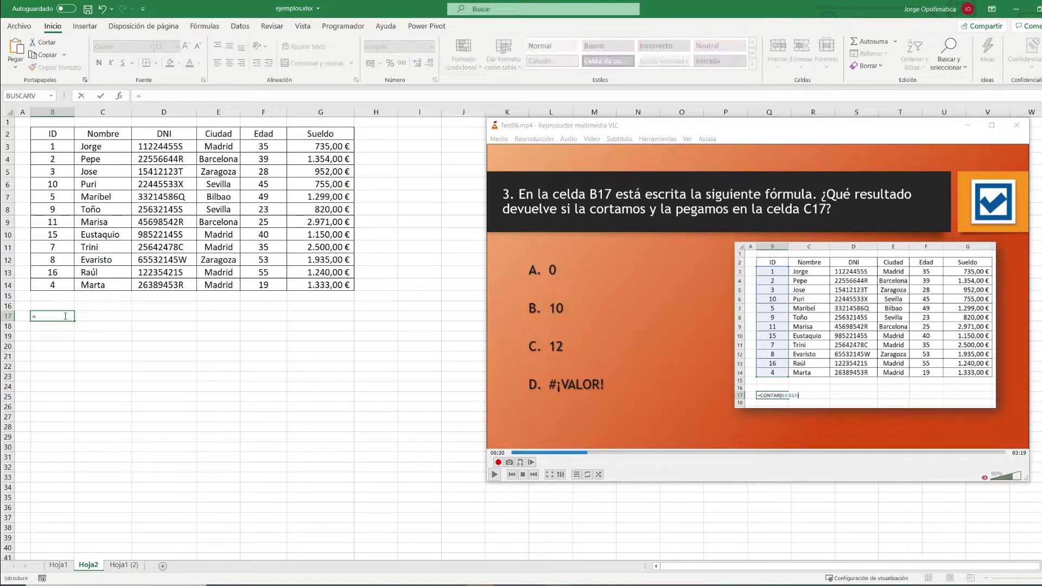
type("CONTAR(")
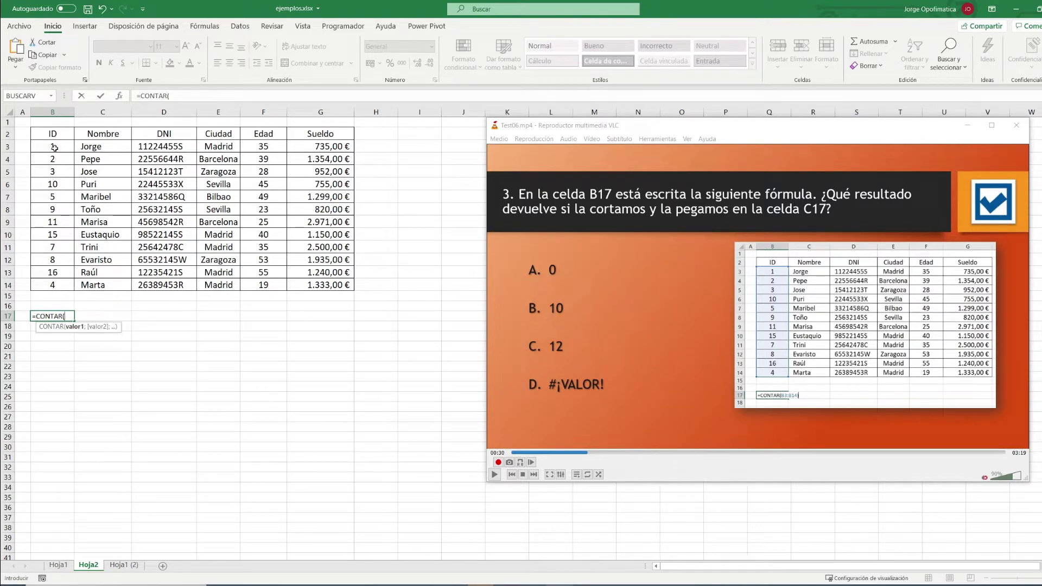
left_click_drag(52, 146, 60, 285)
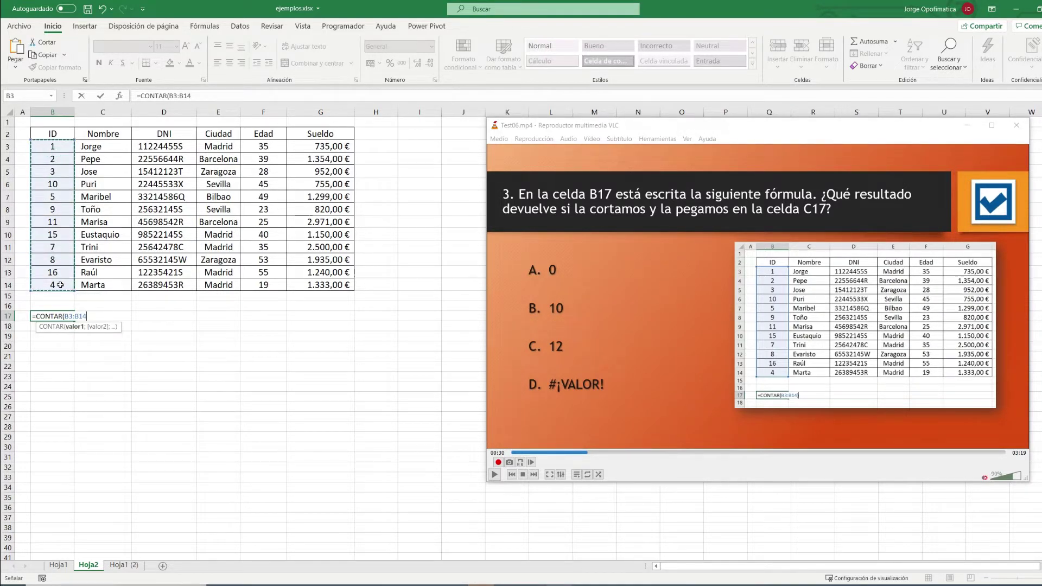
key("Return")
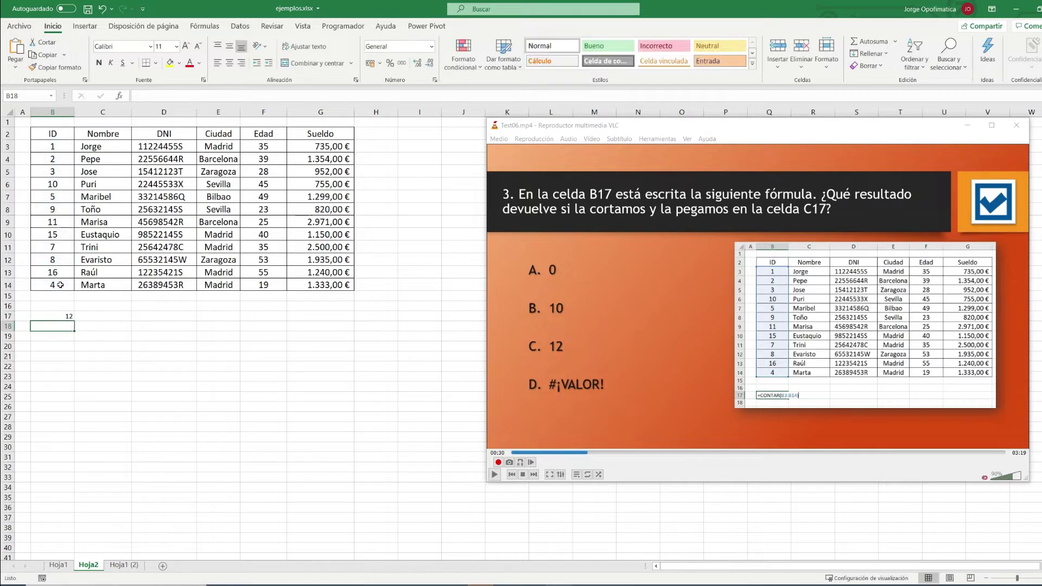
left_click_drag(60, 286, 57, 148)
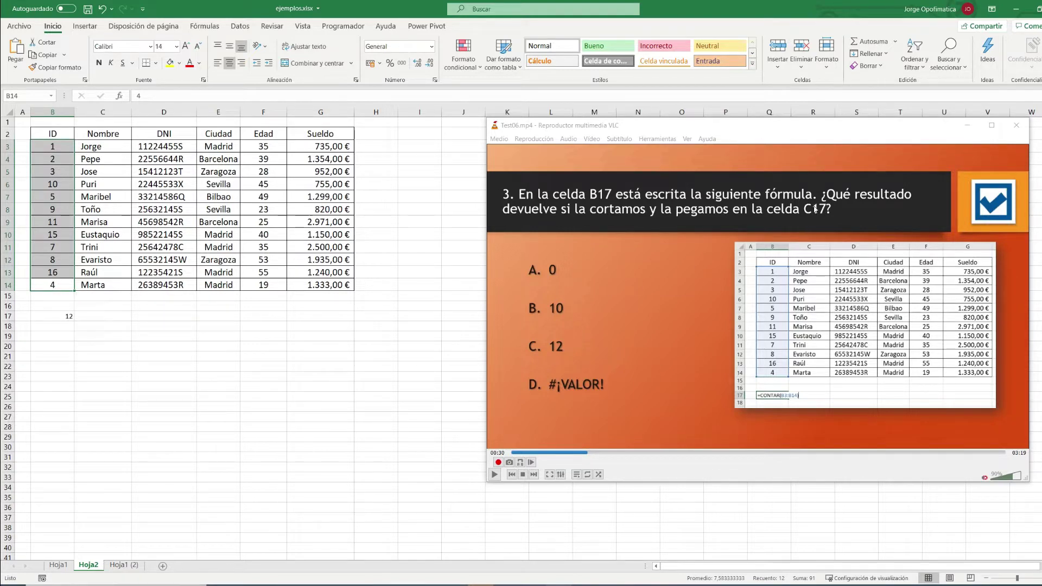
Step: Cut the B17 count formula and paste it into the empty cell C17
left_click(64, 317)
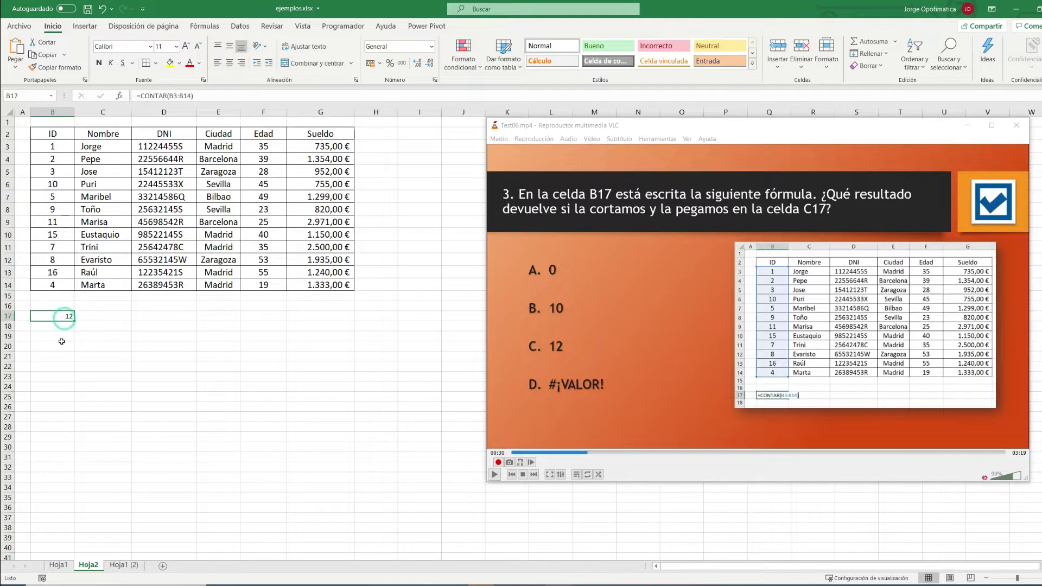
left_click(119, 315)
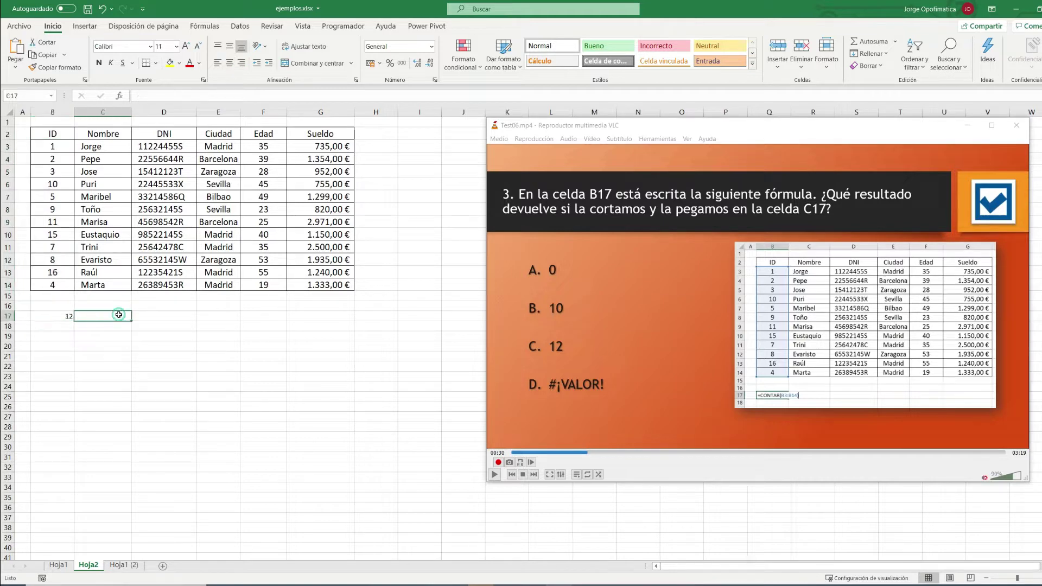
left_click(63, 318)
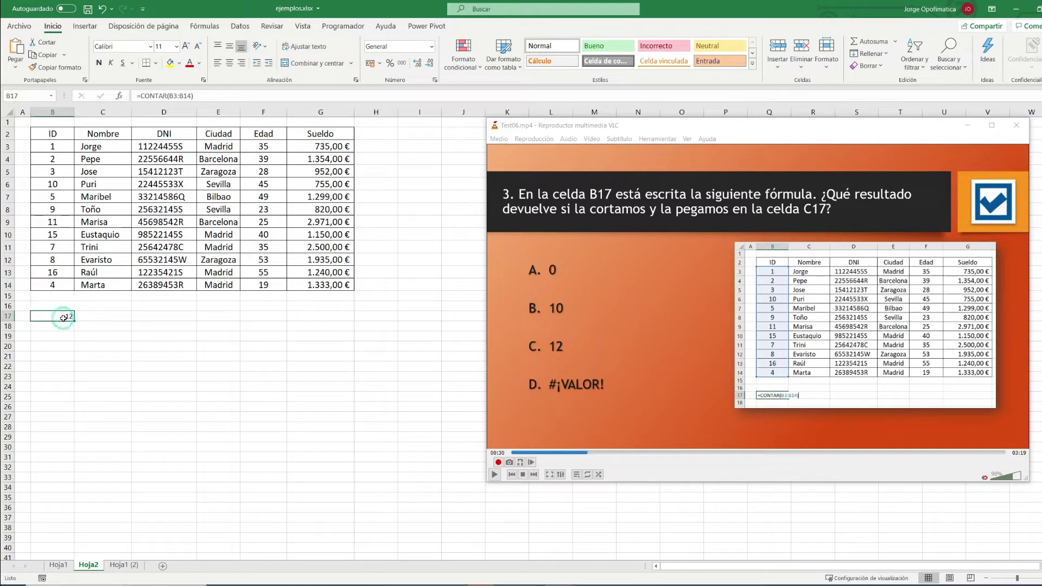
key("ctrl+x")
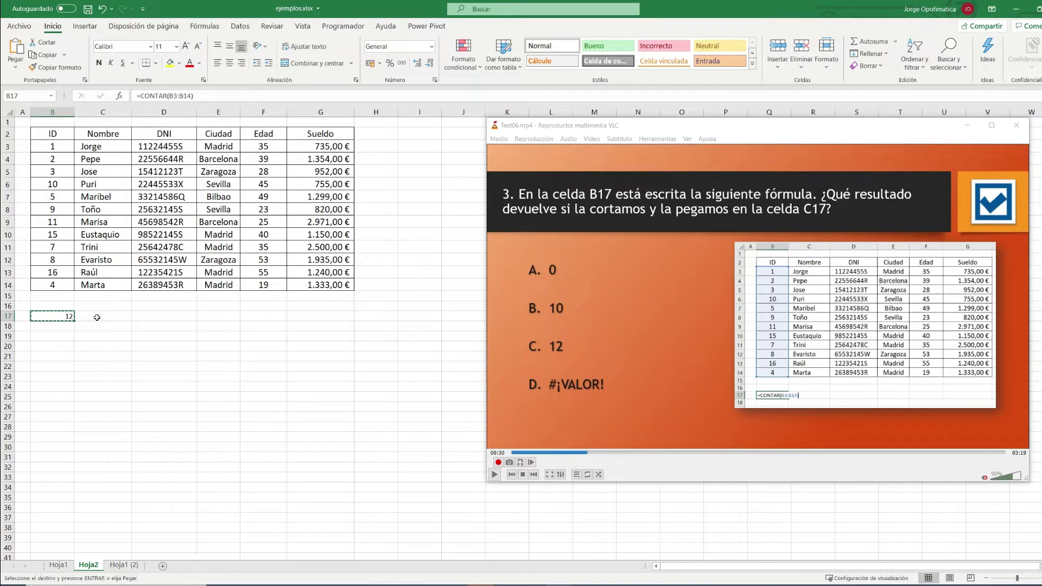
left_click(101, 316)
key("ctrl+v")
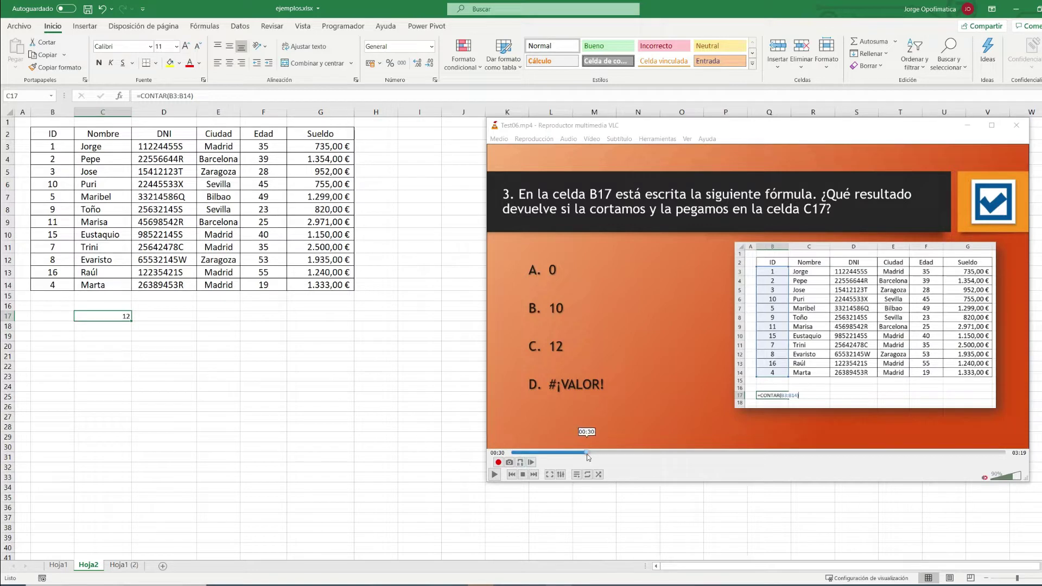
Step: Advance the quiz video to reveal answer C for question 3
left_click(595, 453)
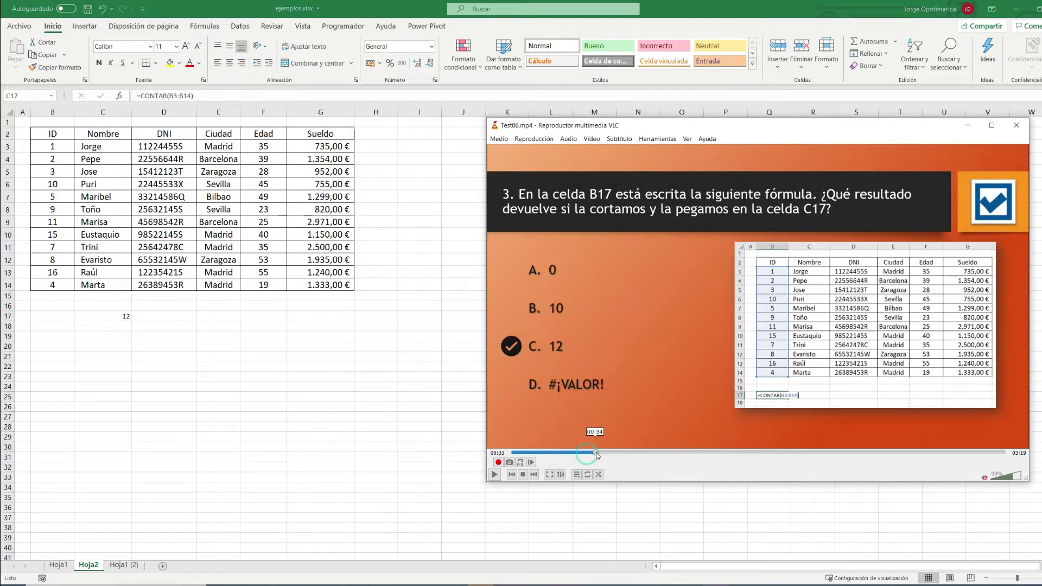
left_click(597, 455)
left_click(90, 317)
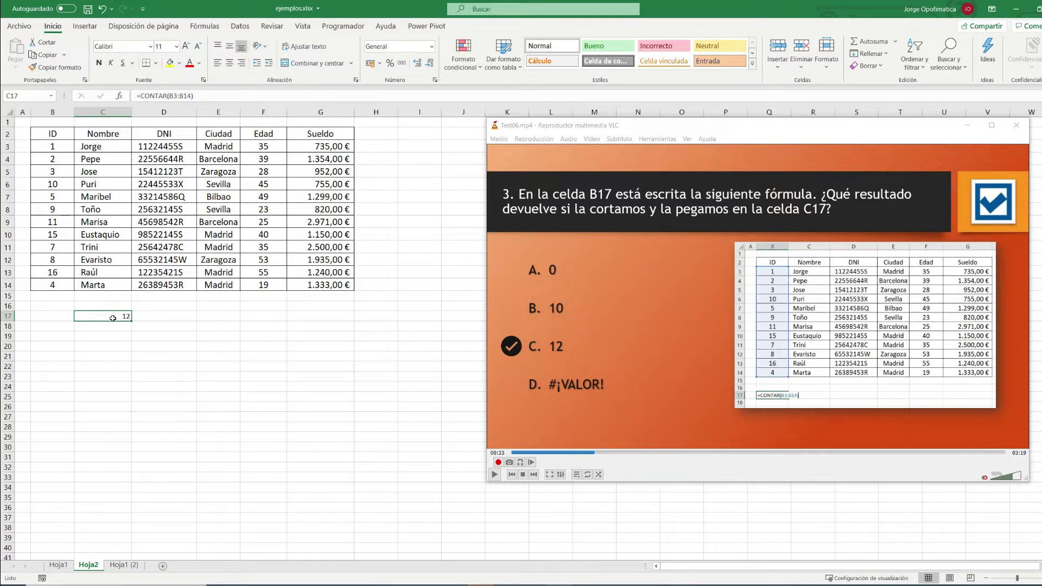
Step: Restore the count to B17, drag it to C17, and inspect the moved formula
left_click(102, 9)
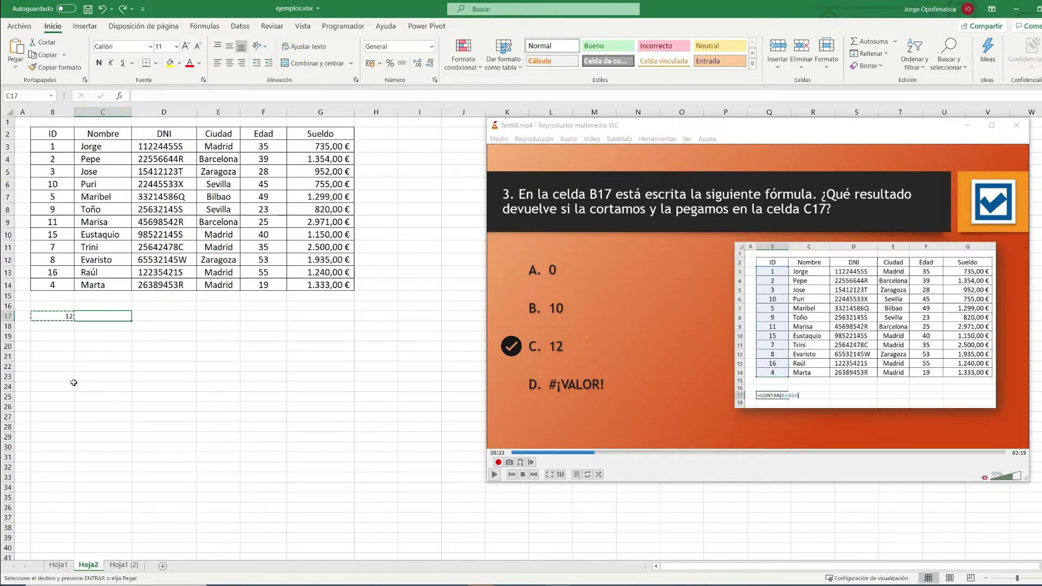
left_click(65, 327)
left_click(64, 317)
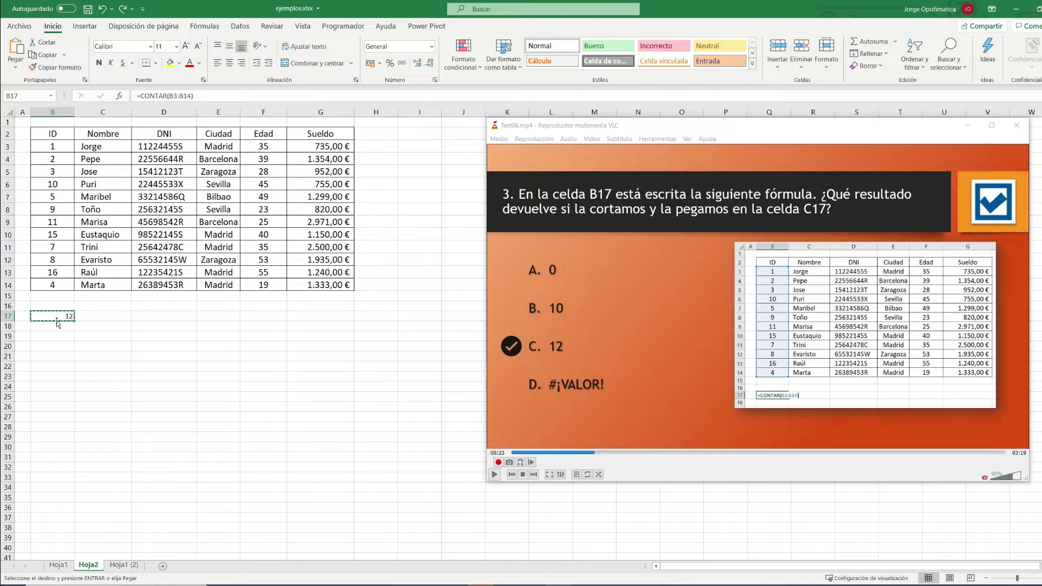
left_click_drag(57, 321, 84, 319)
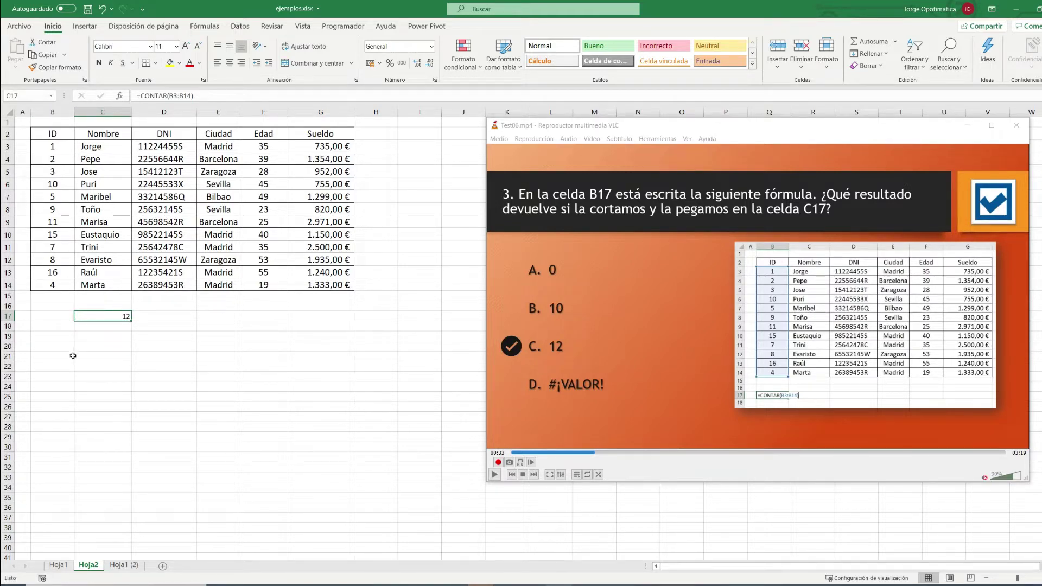
double_click(98, 317)
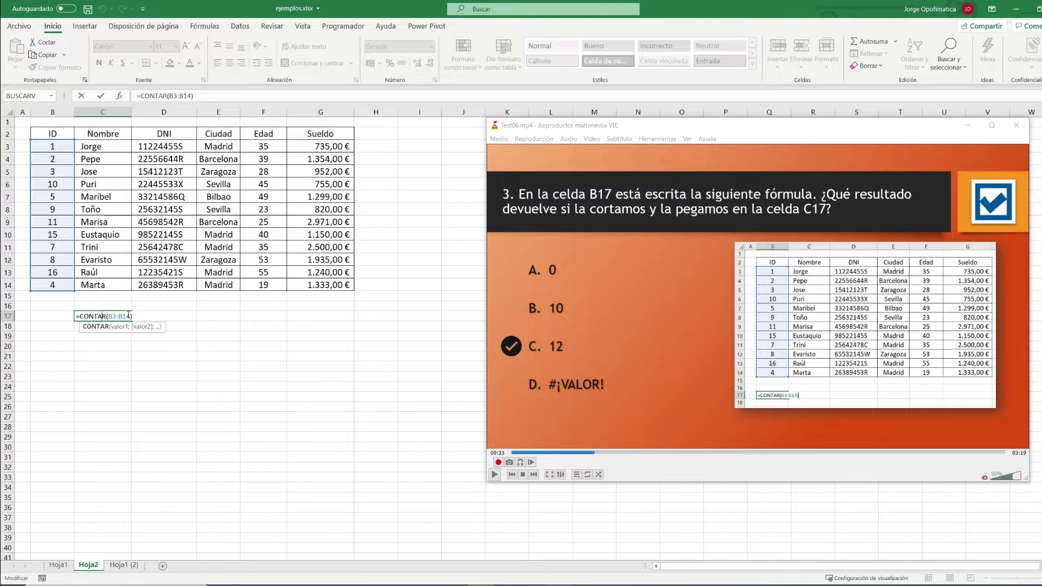
key("Escape")
Step: Undo the move and copy B17 into C17, where it becomes =CONTAR(C3:C14) returning 0
key("ctrl+z")
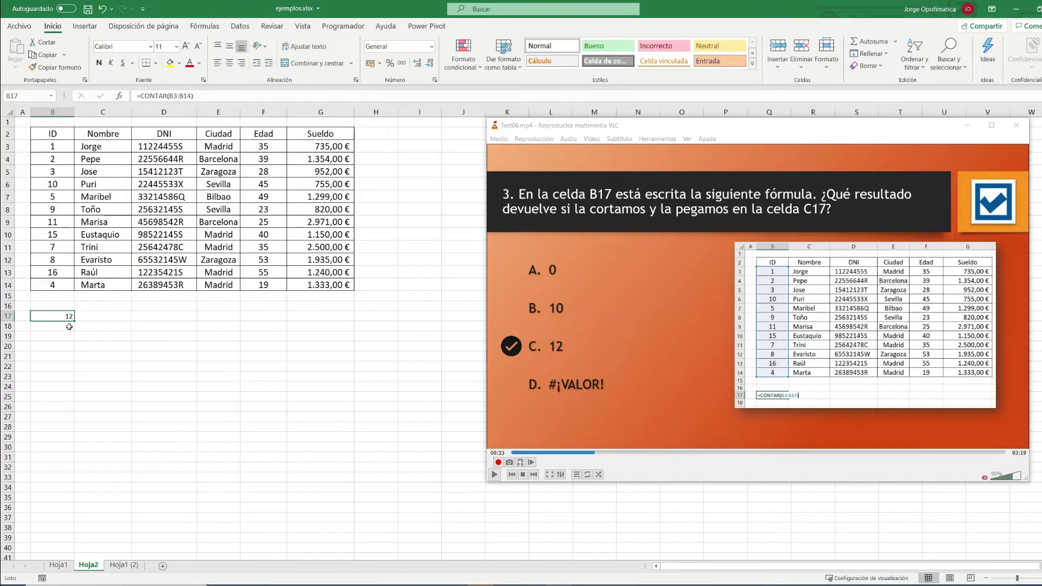
key("ctrl+z")
key("ctrl+c")
left_click(97, 317)
key("ctrl+v")
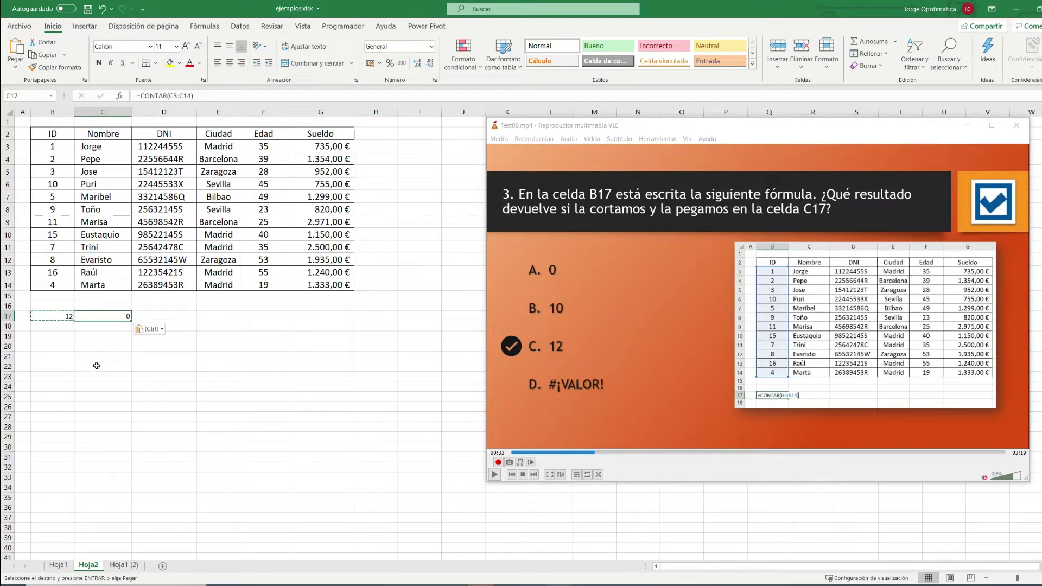
double_click(127, 317)
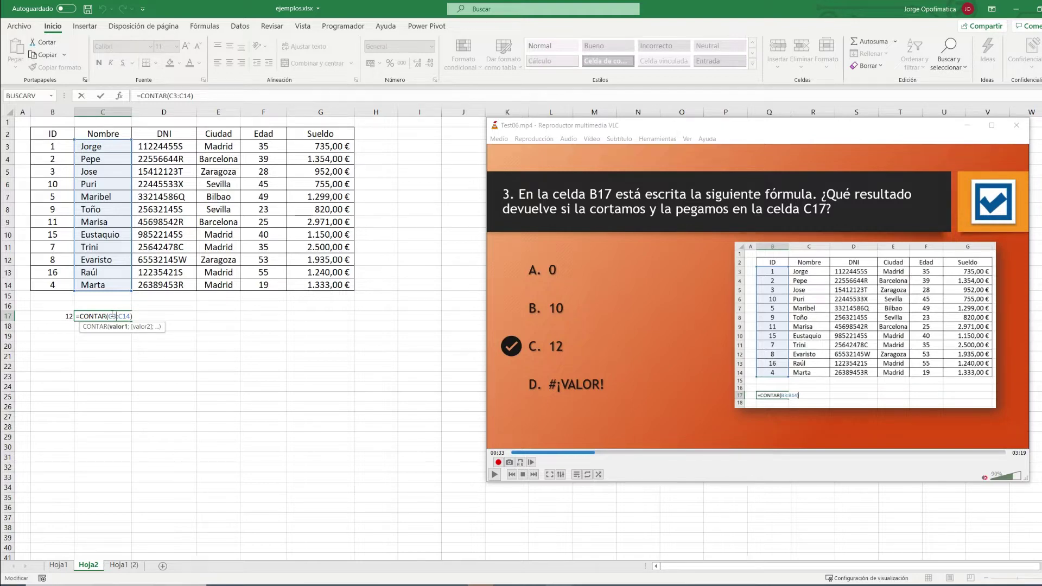
key("Escape")
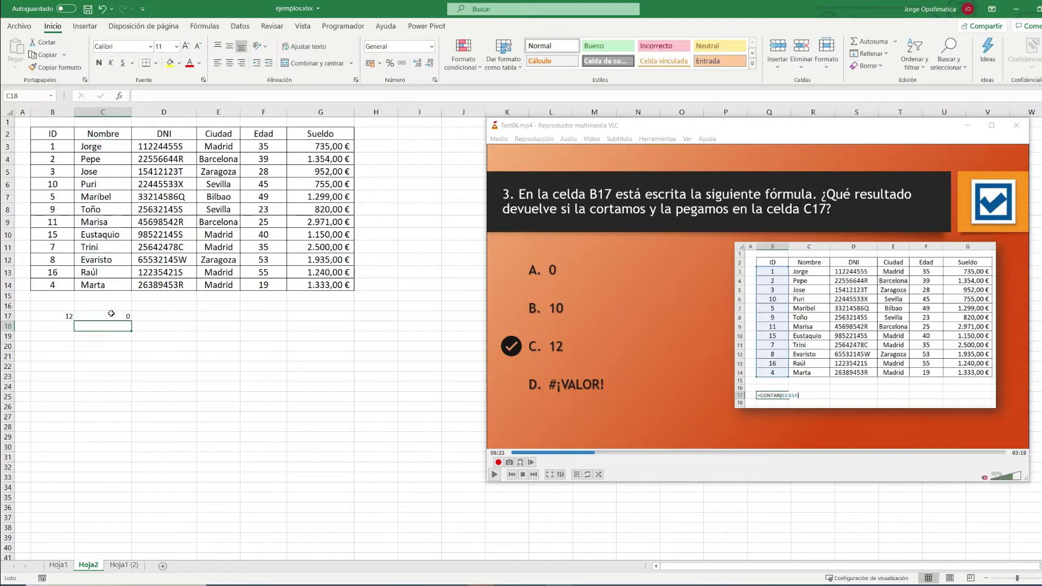
double_click(111, 315)
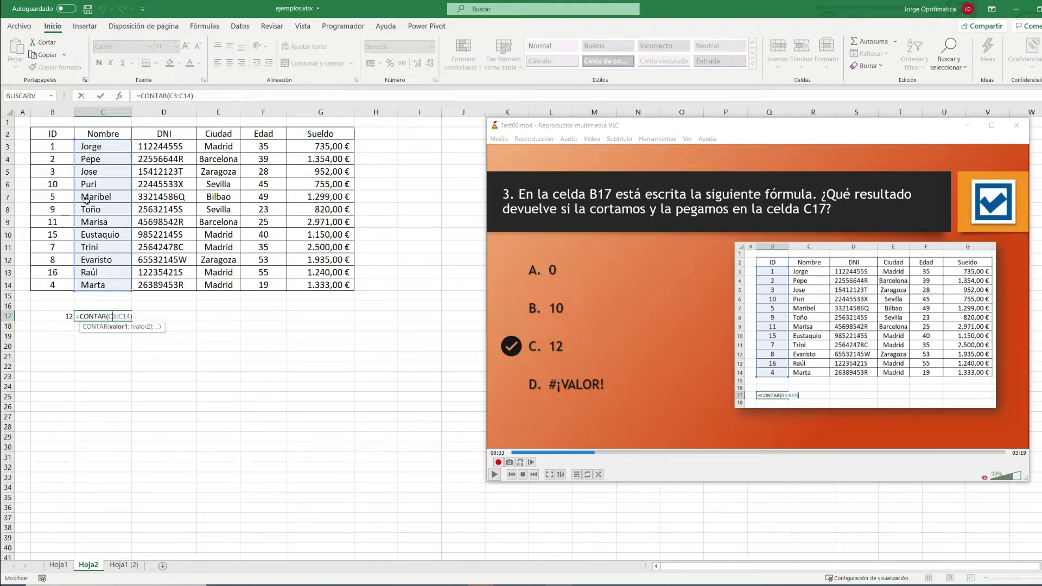
key("Return")
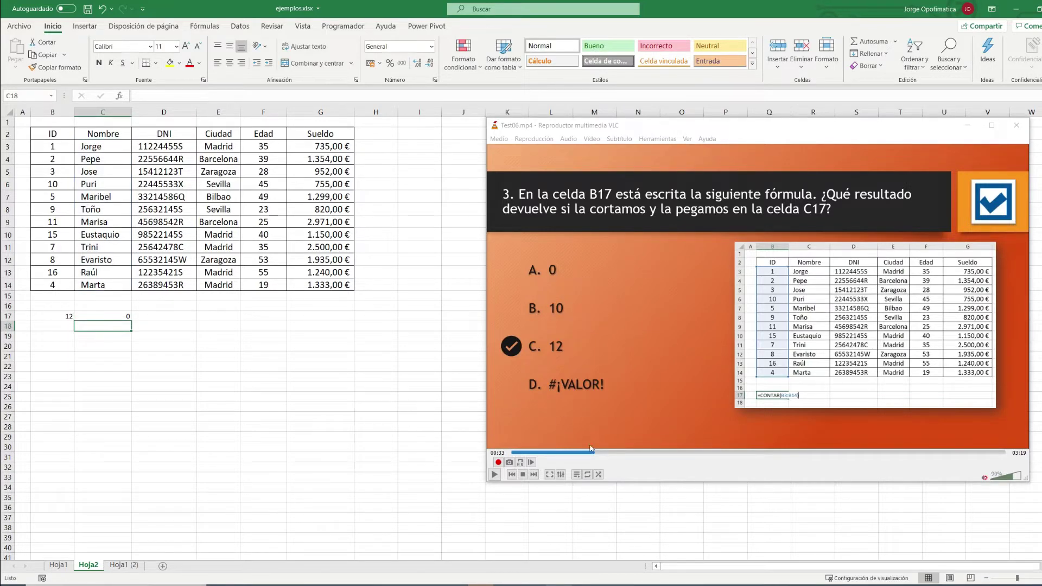
Step: Advance the quiz to question 4, then enter 1 in C20 formatted as Fecha corta (01/01/1900)
left_click(605, 452)
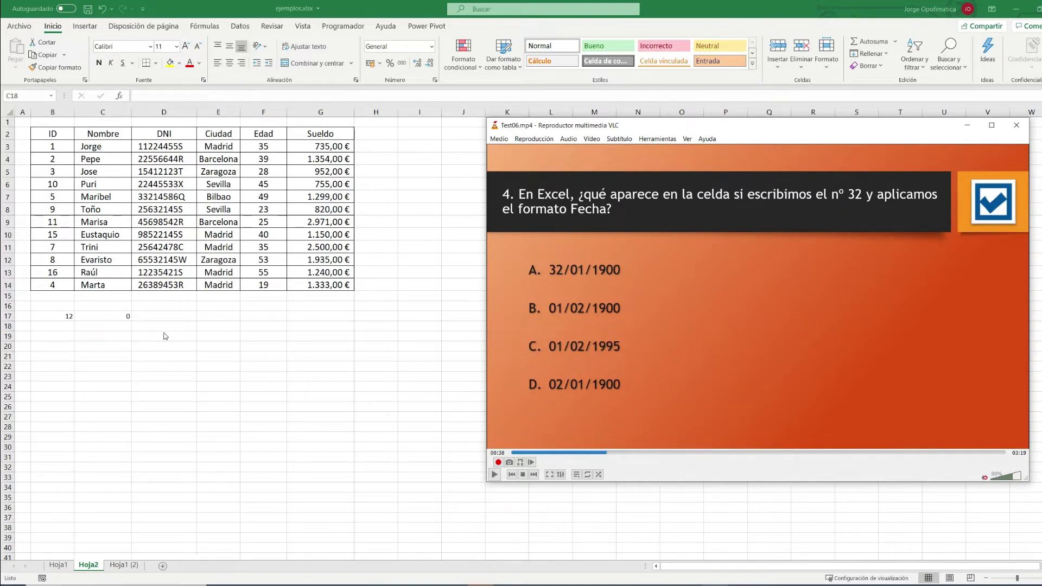
left_click(106, 347)
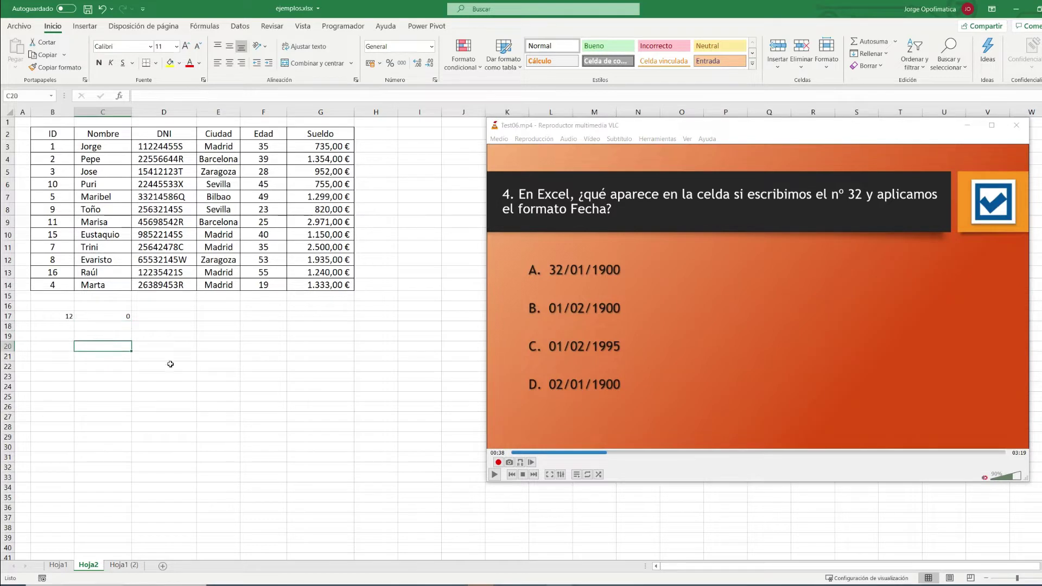
type("1")
key("ctrl+Return")
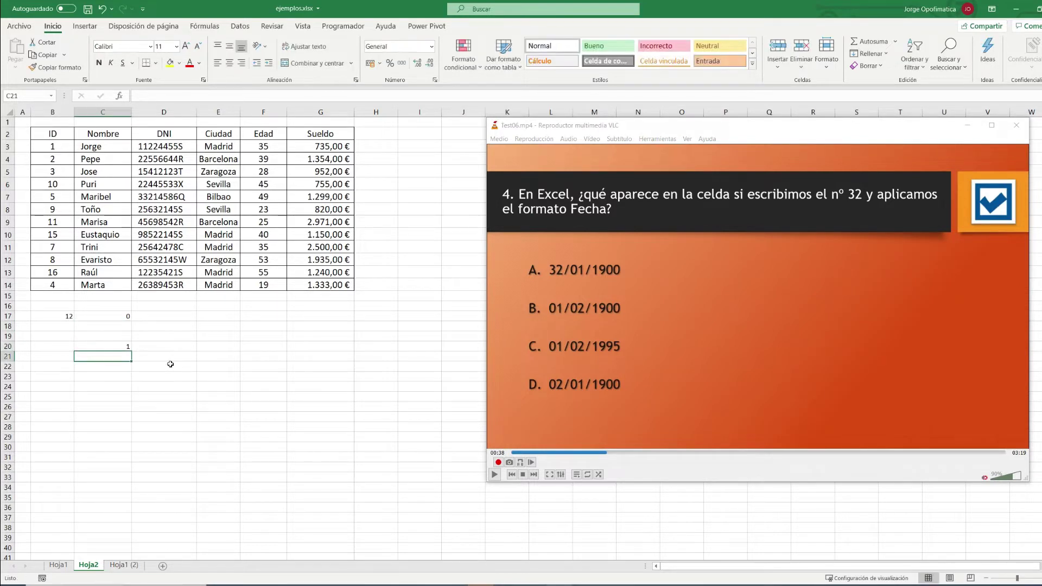
left_click(114, 347)
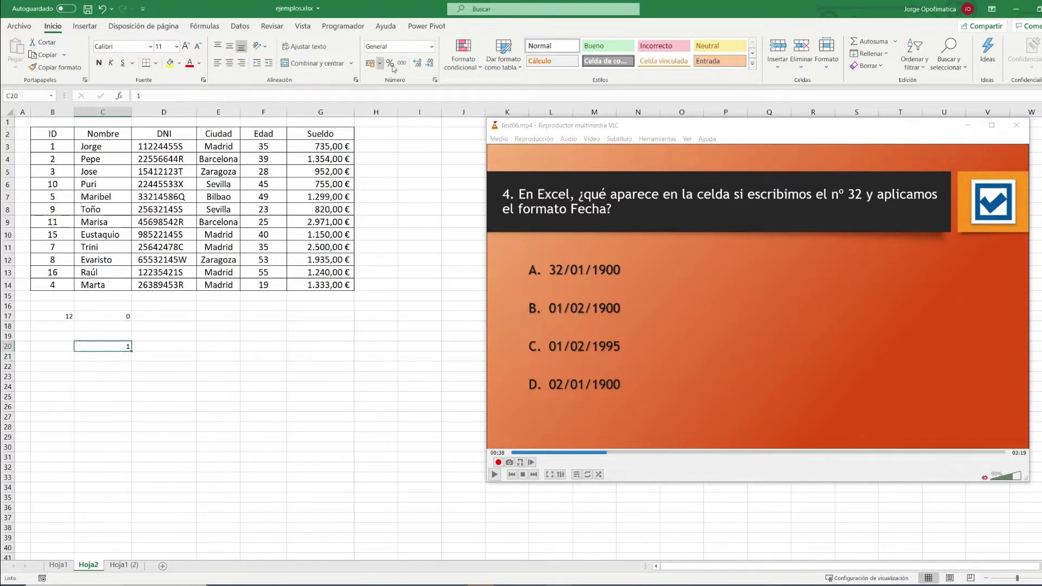
left_click(431, 46)
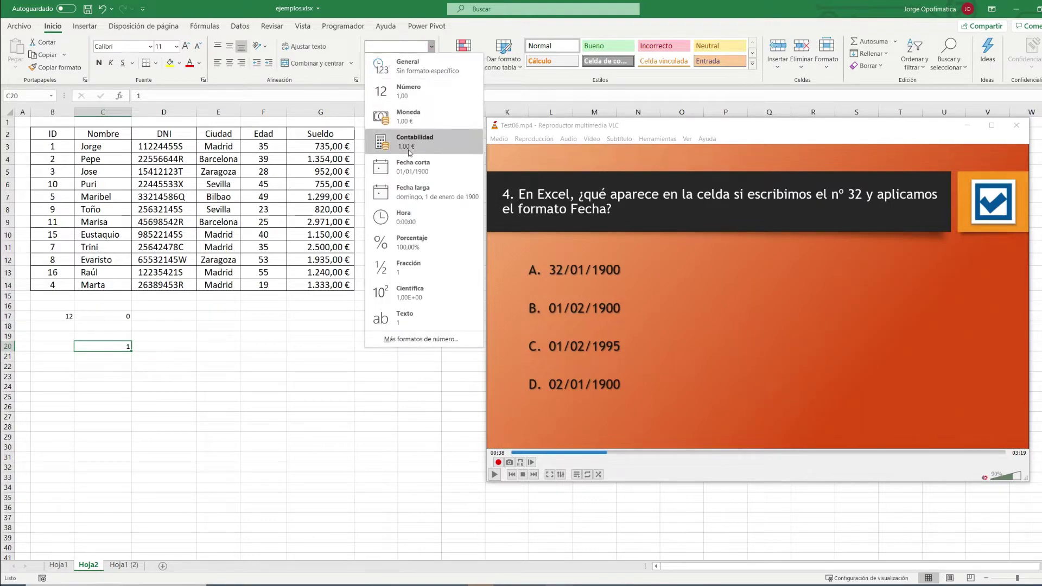
left_click(405, 166)
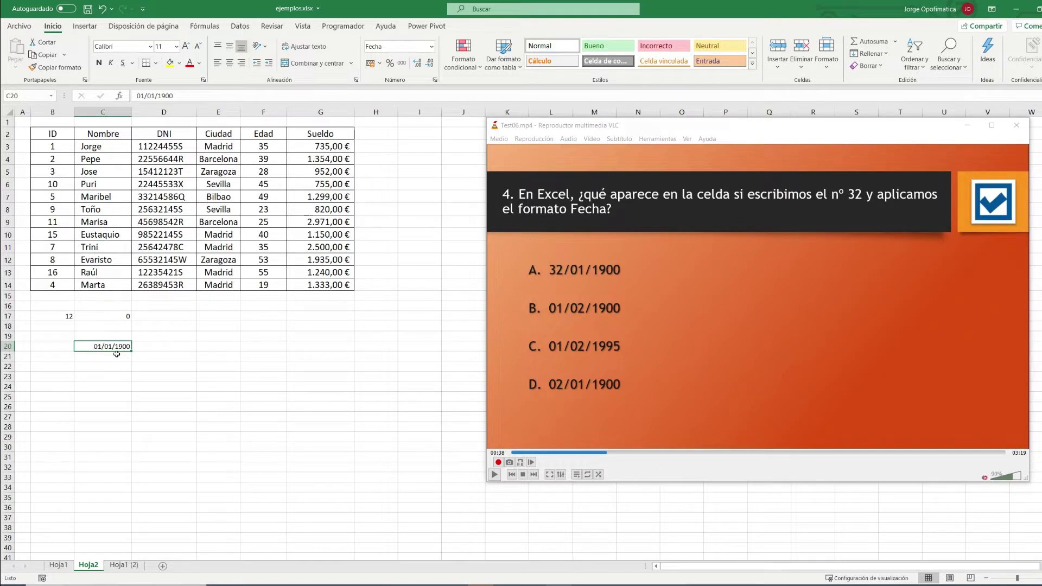
left_click(115, 367)
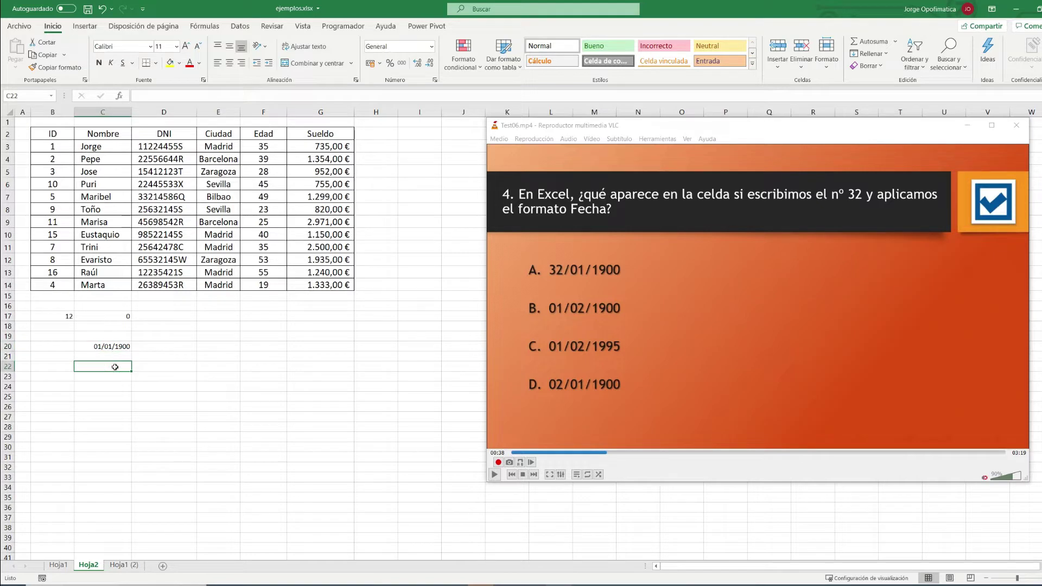
Step: Enter 32 in C22 as Fecha corta (01/02/1900), then skip the quiz video to question 5
type("31")
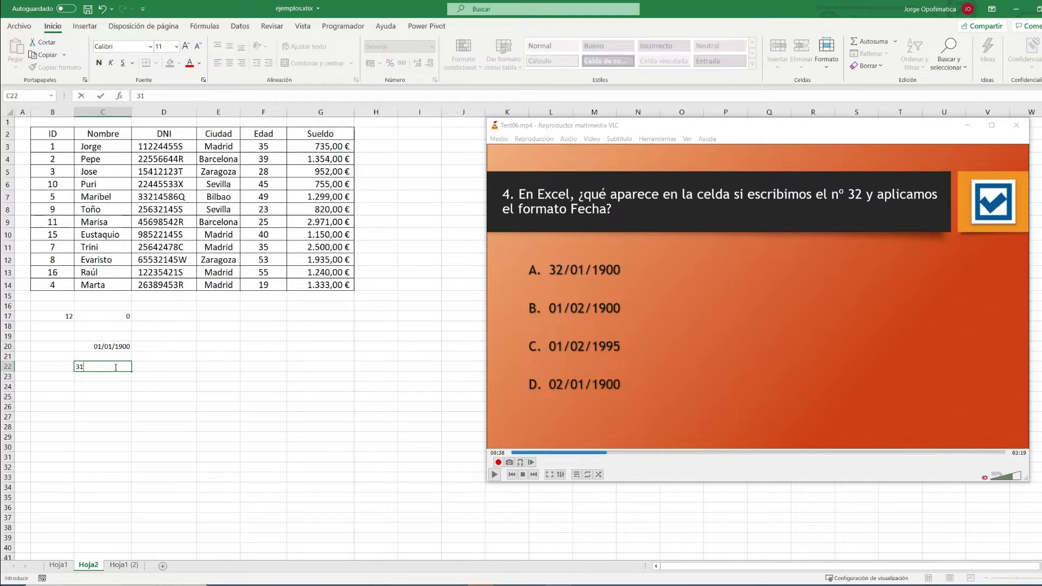
key("BackSpace")
type("2")
key("Return")
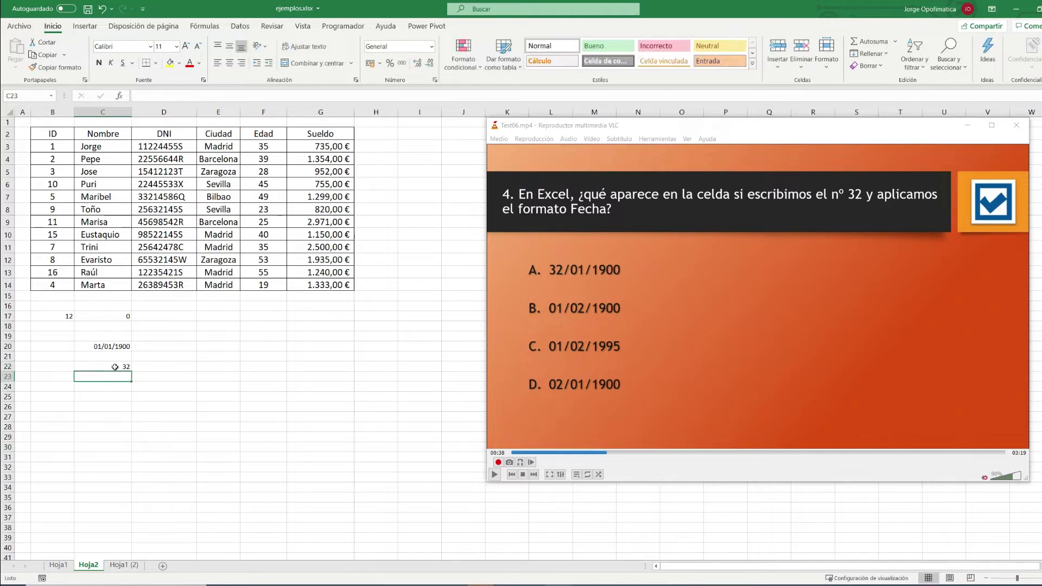
left_click(122, 367)
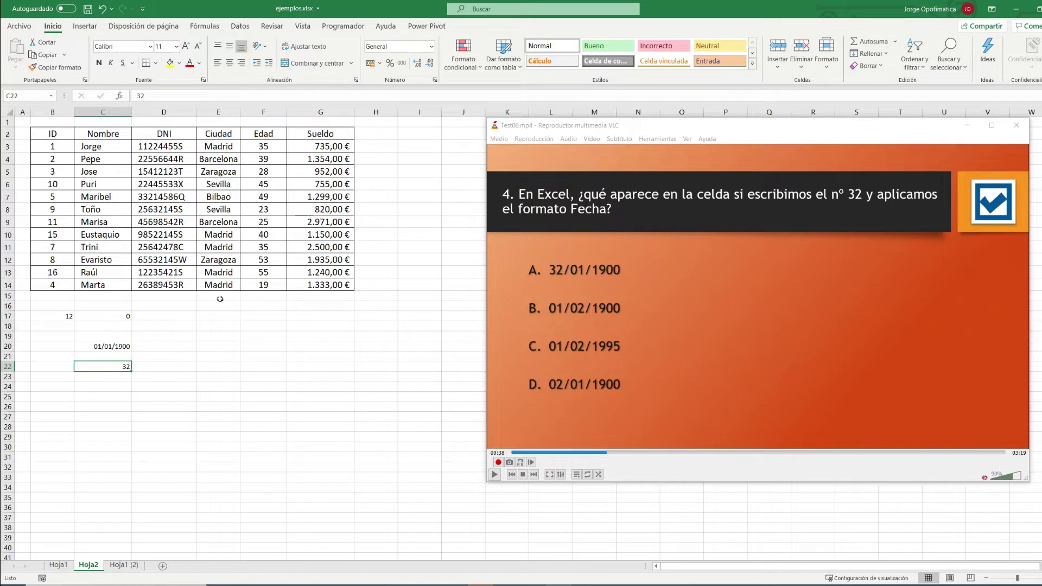
left_click(432, 46)
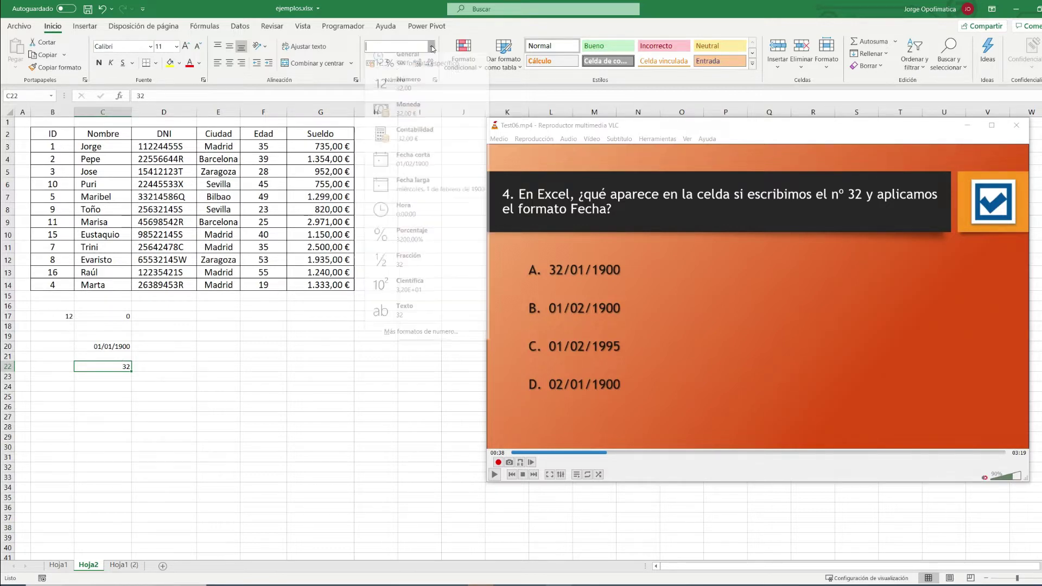
left_click(416, 166)
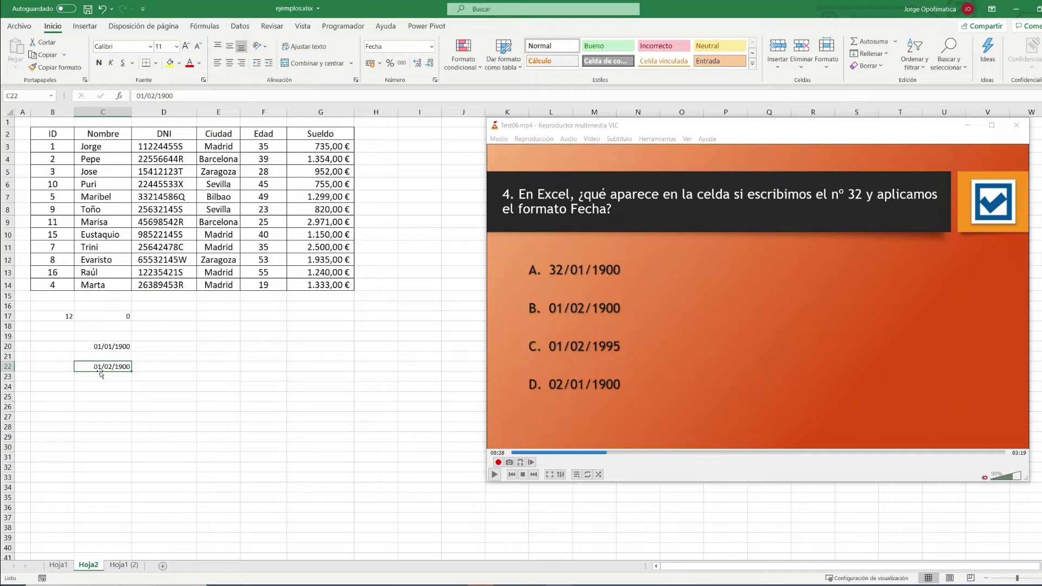
left_click(616, 452)
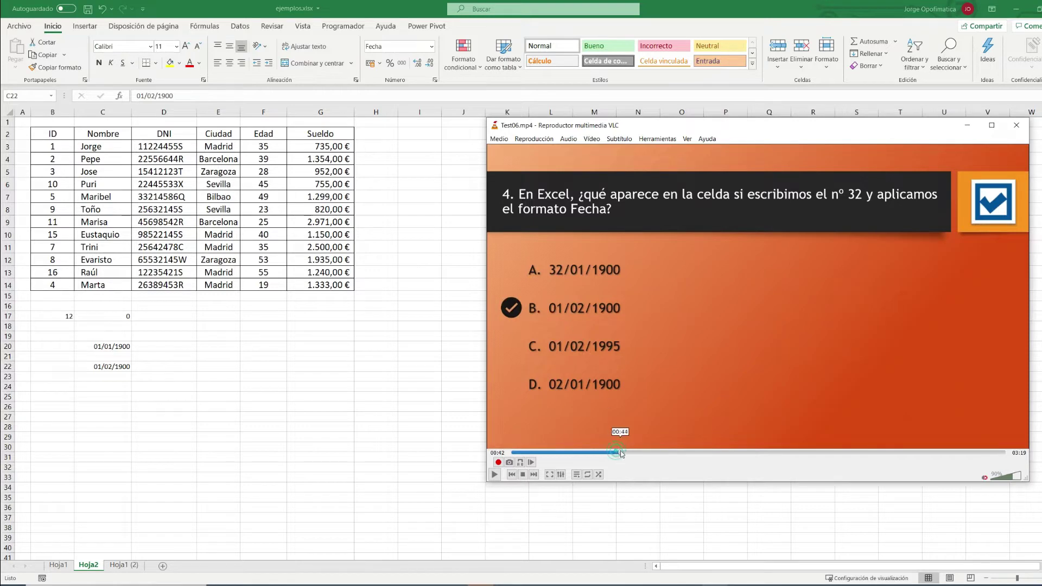
left_click(628, 452)
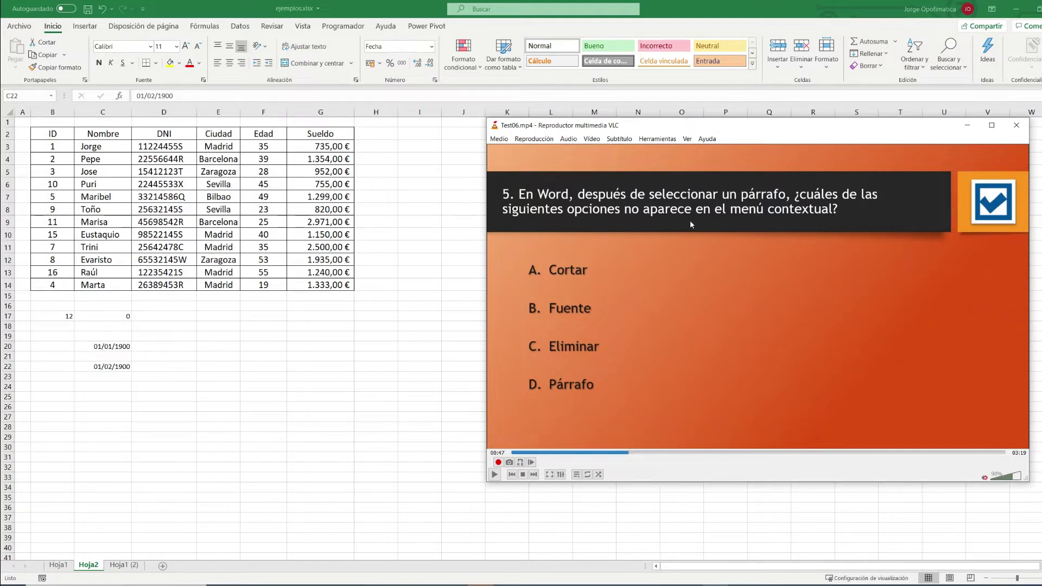
Step: Generate sample paragraphs in the blank Word document with =rand()
left_click(610, 584)
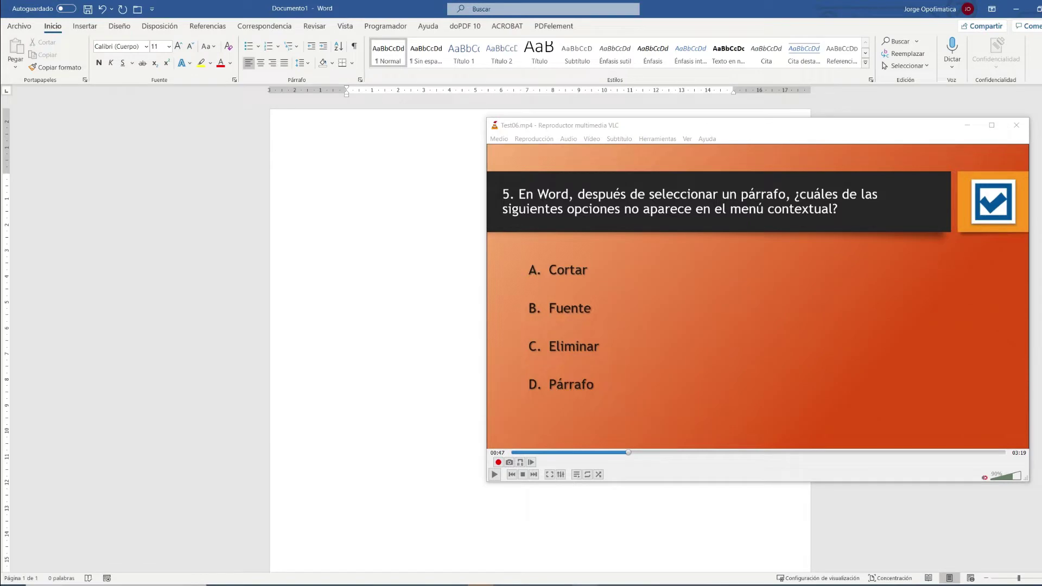
type("=rand()")
key("Return")
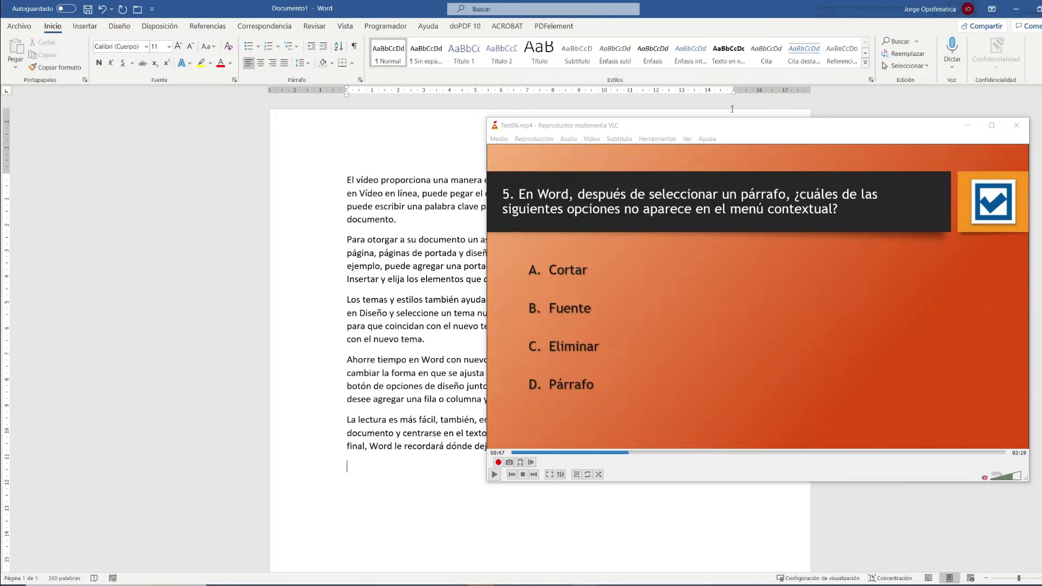
Step: Select the first paragraph, view its context menu, then advance the quiz to question 6
double_click(318, 191)
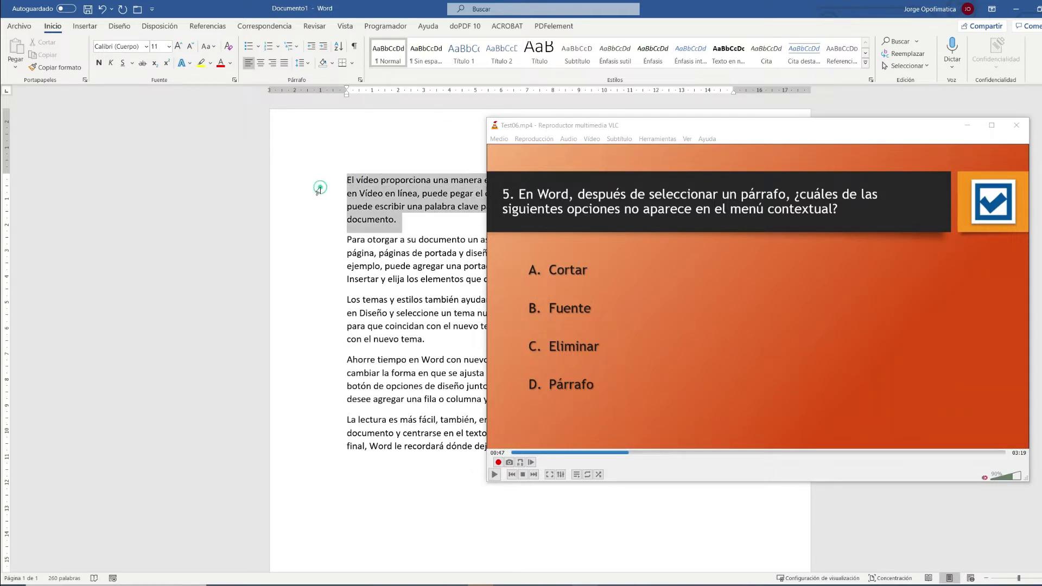
right_click(350, 196)
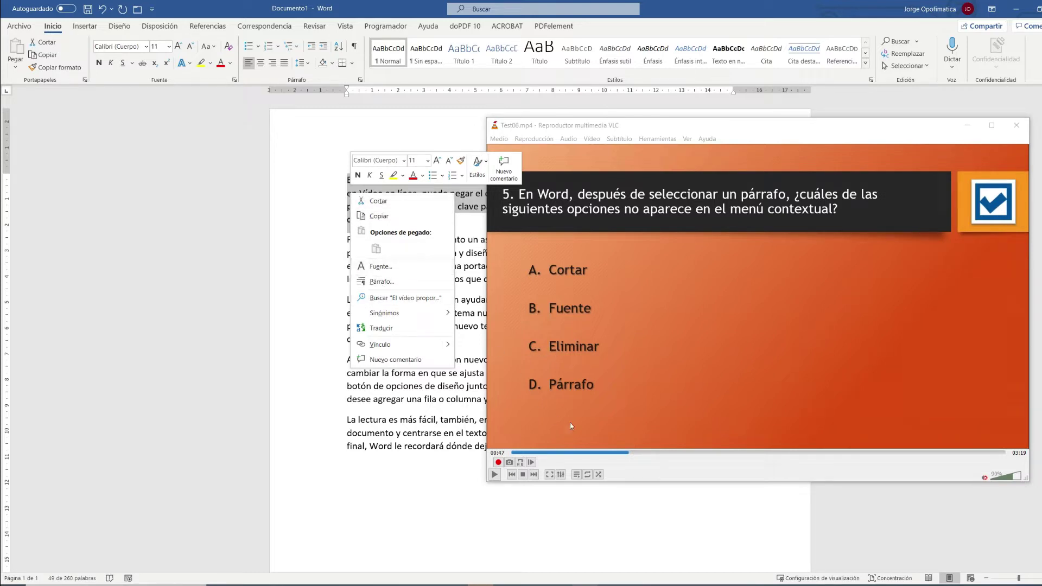
left_click(636, 453)
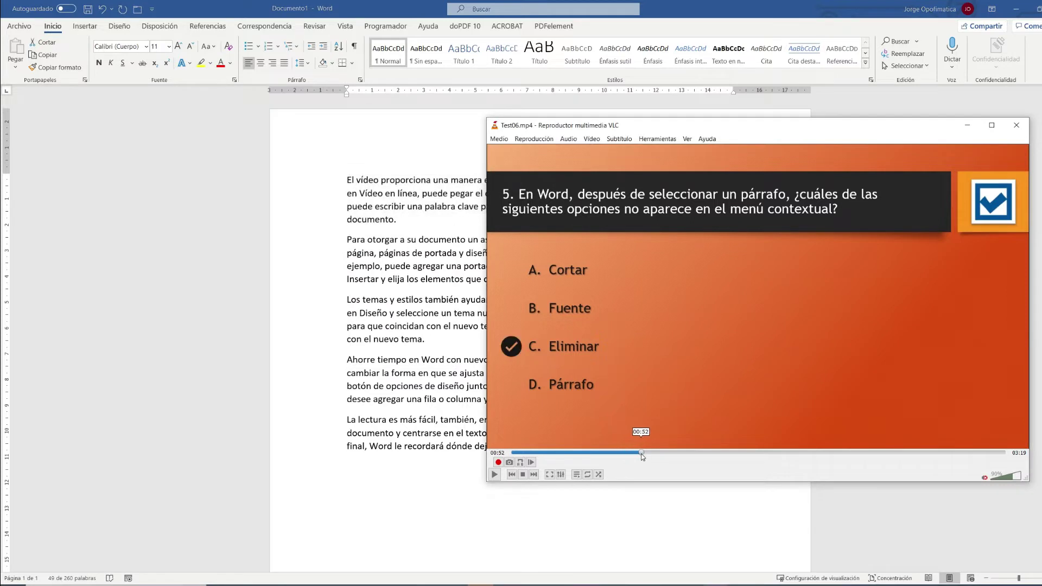
left_click_drag(642, 456, 656, 456)
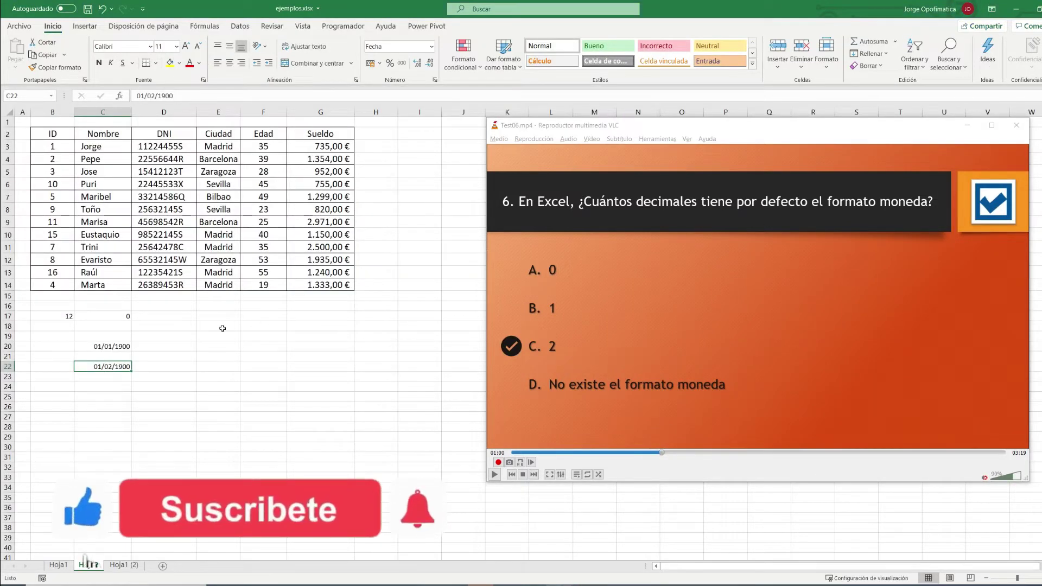
Step: Enter 254,874 in E18 and format it as Moneda, showing 254,87 € with two decimals
left_click(222, 327)
type("254")
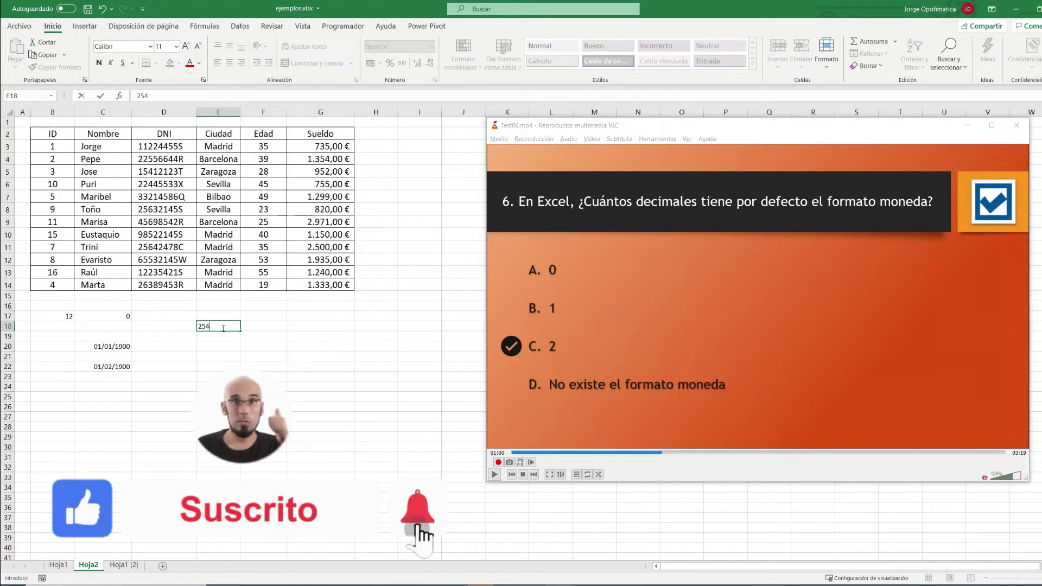
type(",87")
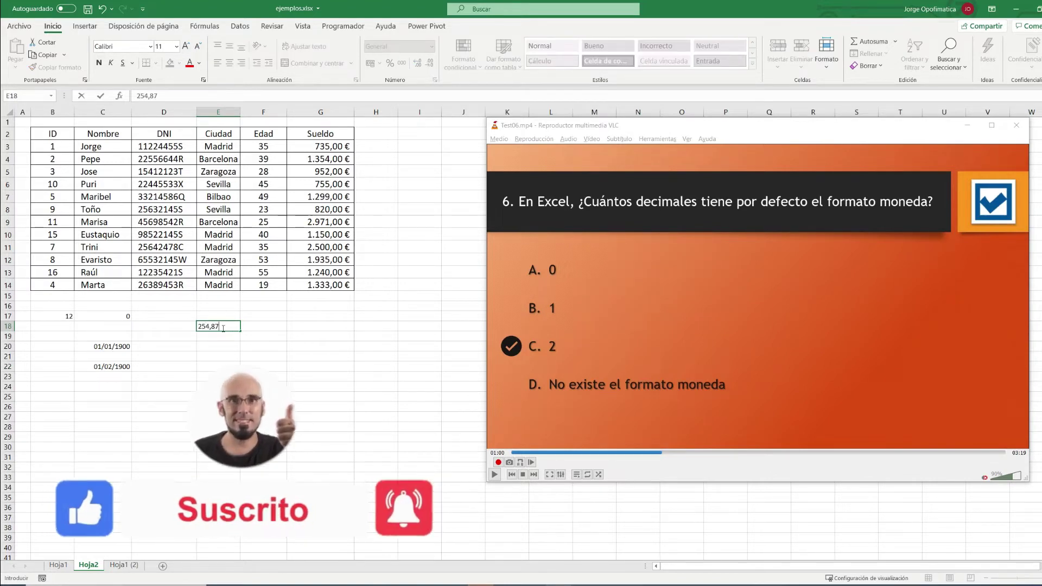
type("4")
left_click(222, 344)
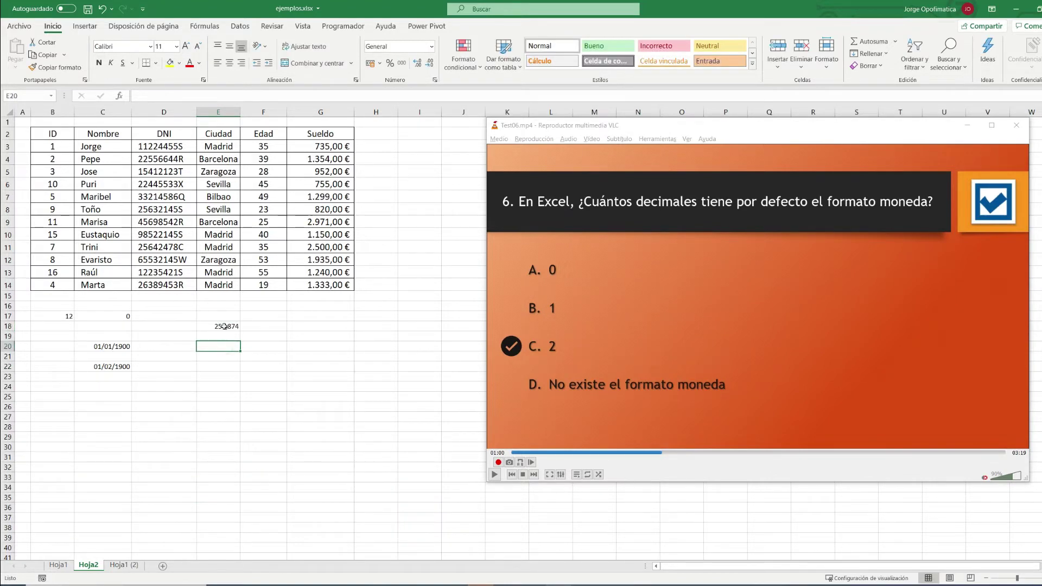
left_click(224, 326)
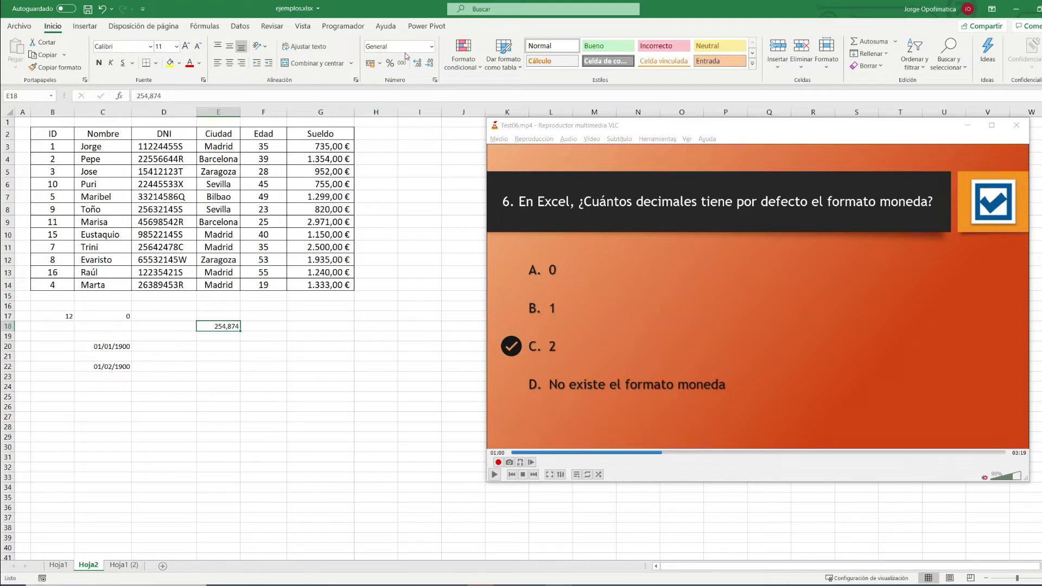
left_click(432, 47)
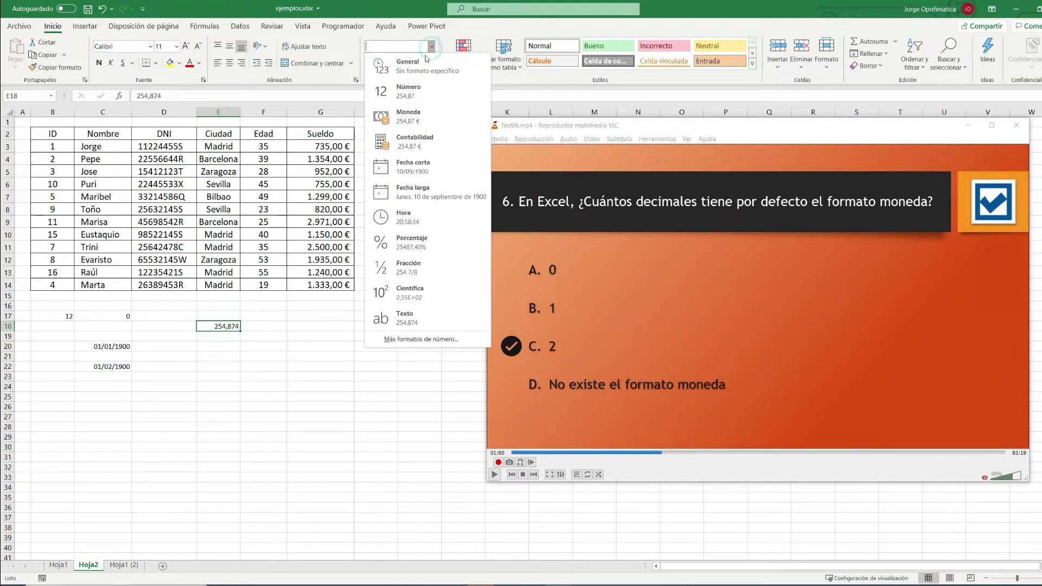
left_click(416, 119)
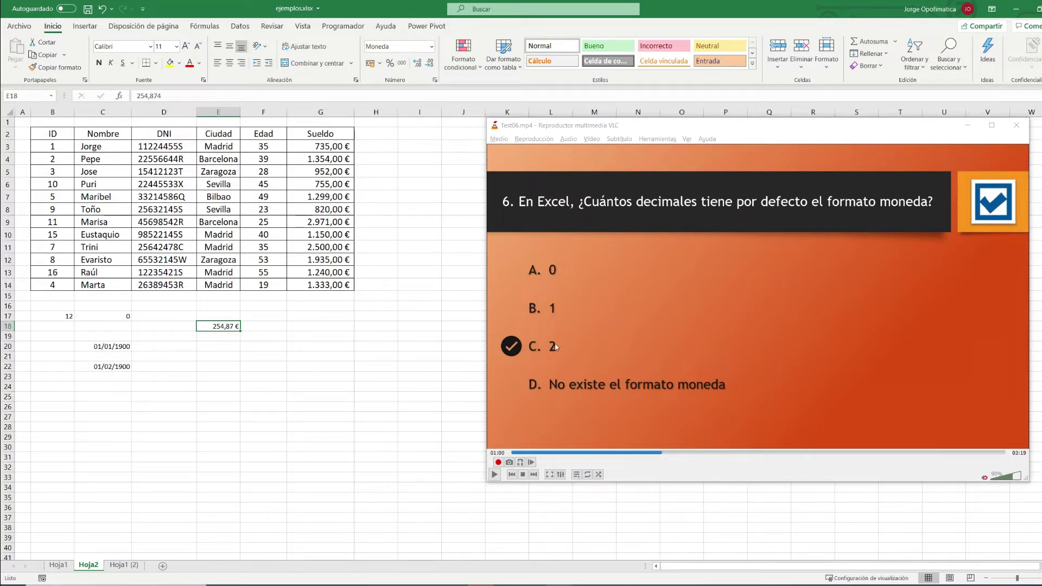
left_click(555, 346)
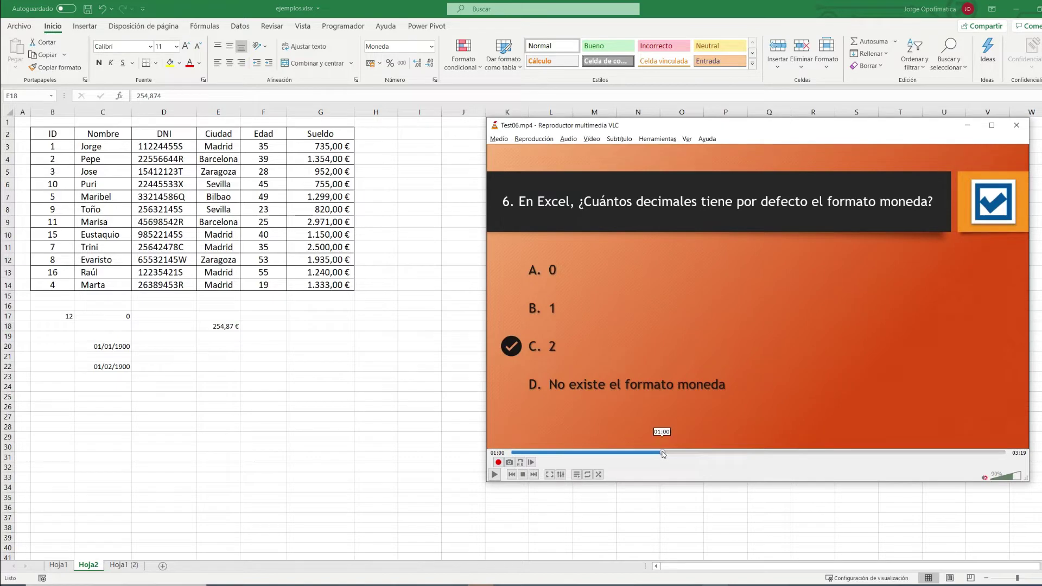
left_click_drag(666, 454, 678, 455)
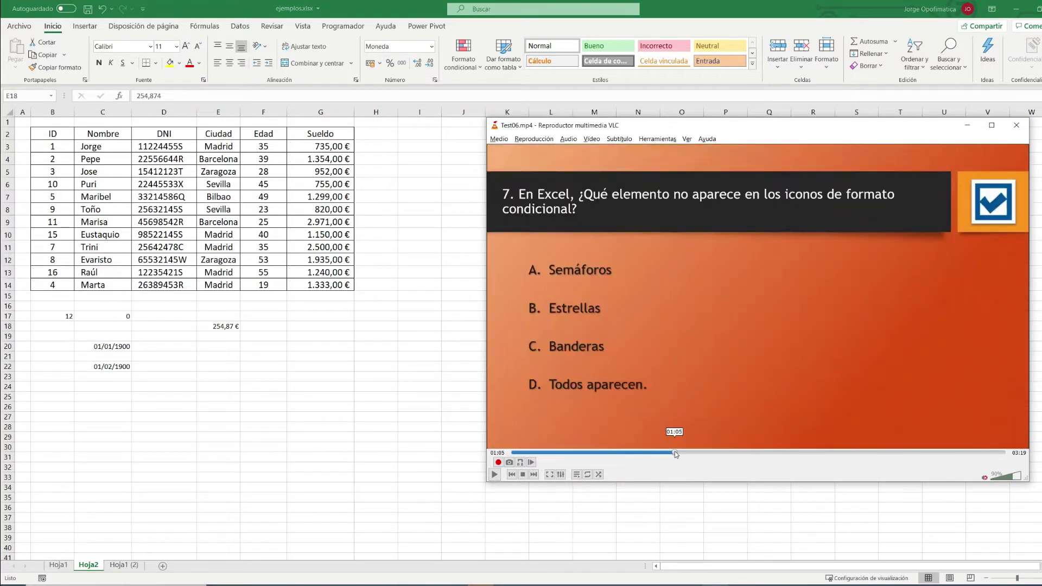
left_click_drag(678, 454, 685, 454)
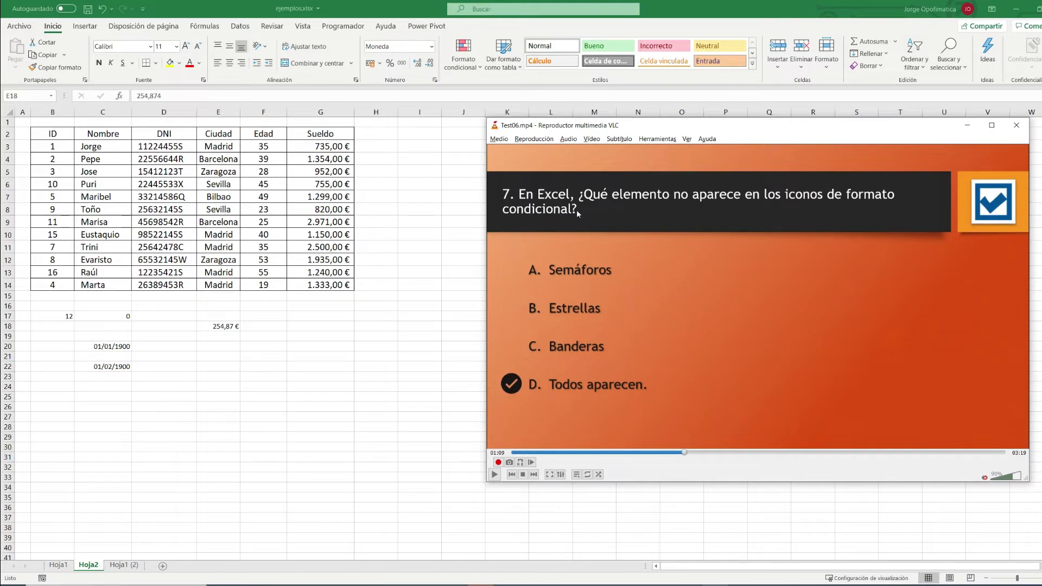
left_click(460, 72)
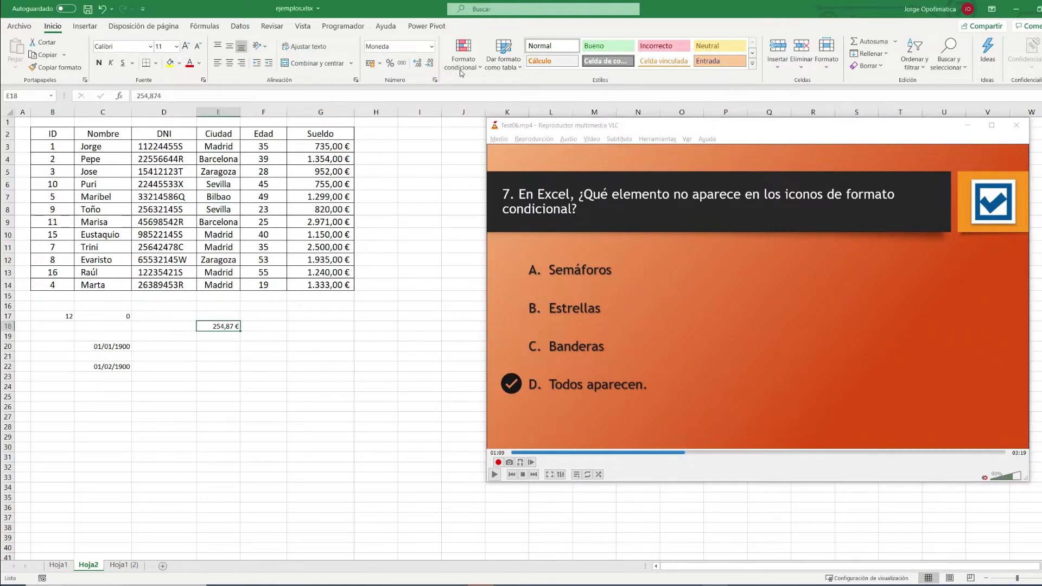
left_click(461, 72)
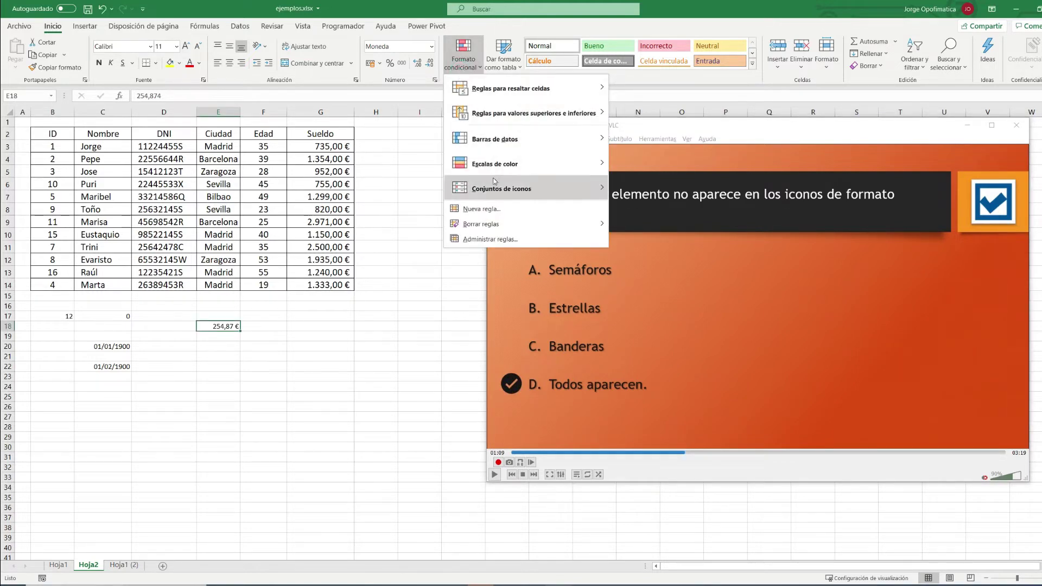
mouse_move(501, 187)
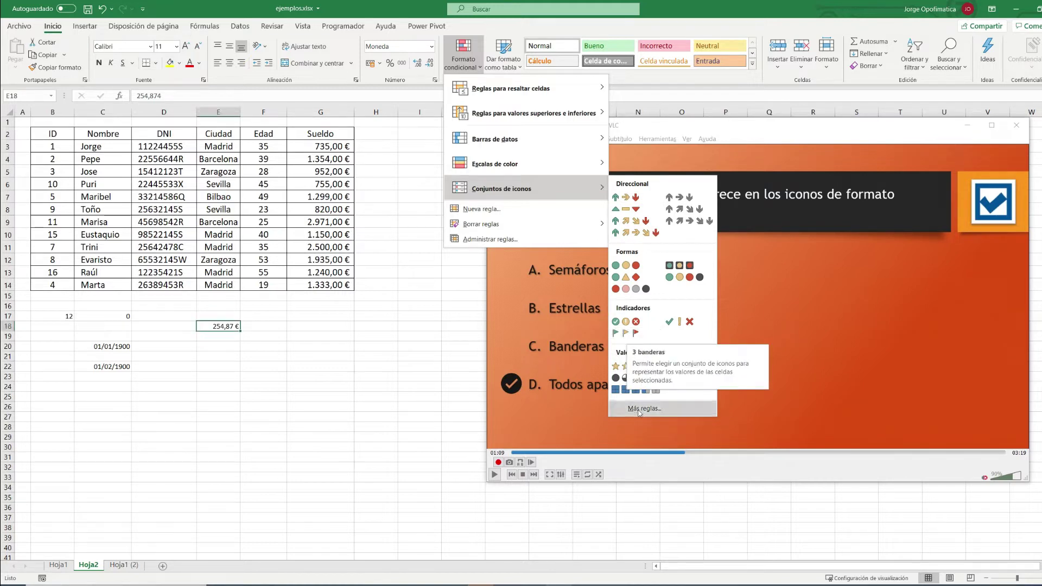
left_click(627, 390)
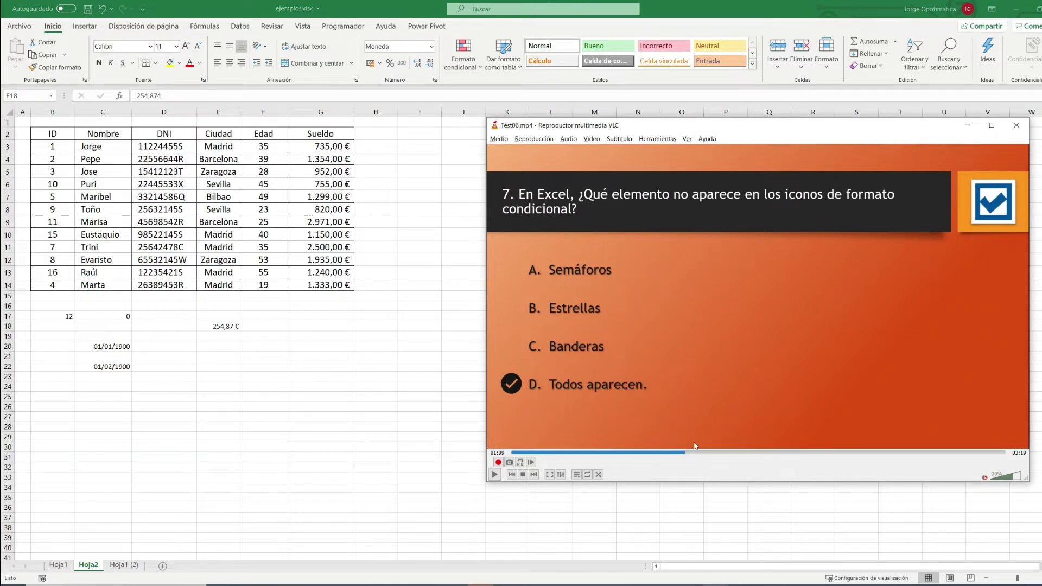
key("Right")
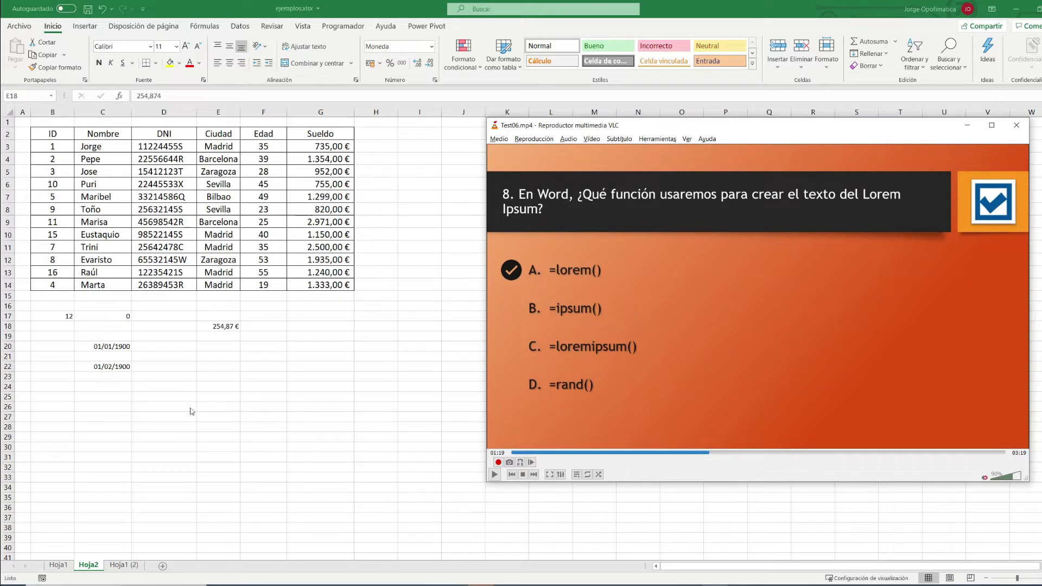
Step: In Word, undo the sample text, retype =rand() and regenerate the paragraphs
left_click(94, 378)
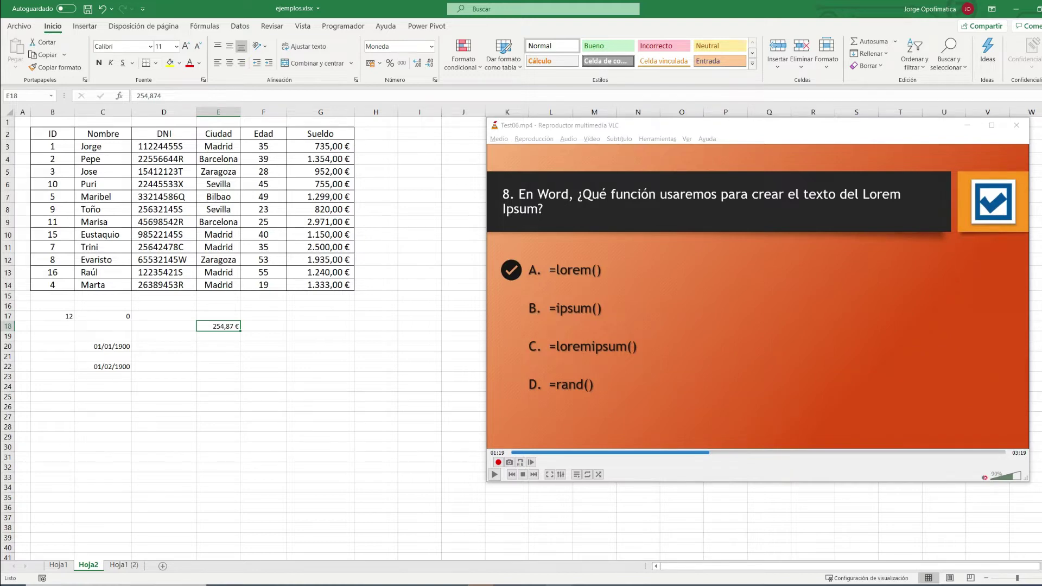
key("alt+Tab")
key("ctrl+z")
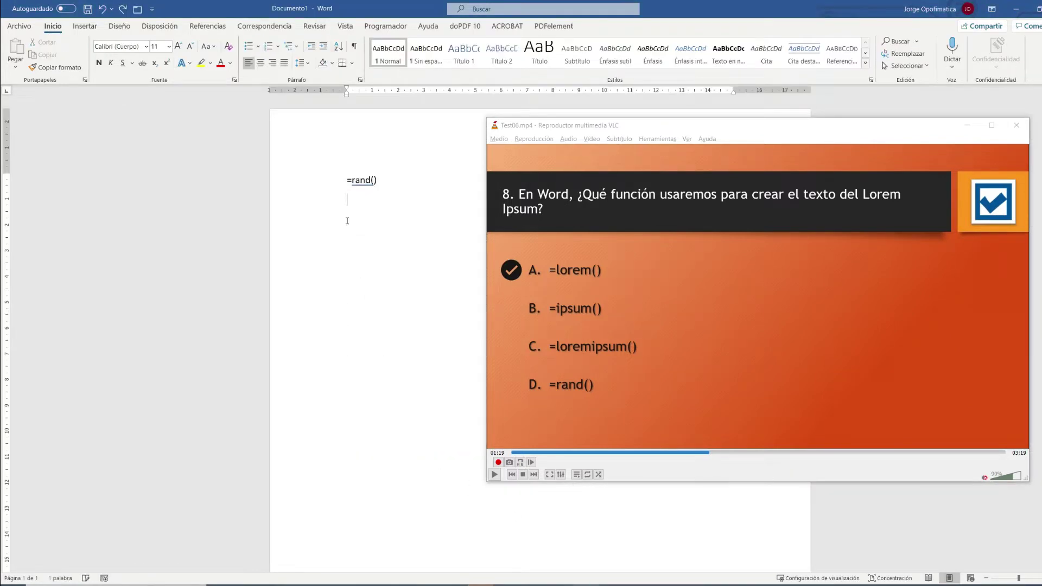
triple_click(395, 188)
key("BackSpace")
type("=rand()")
key("Return")
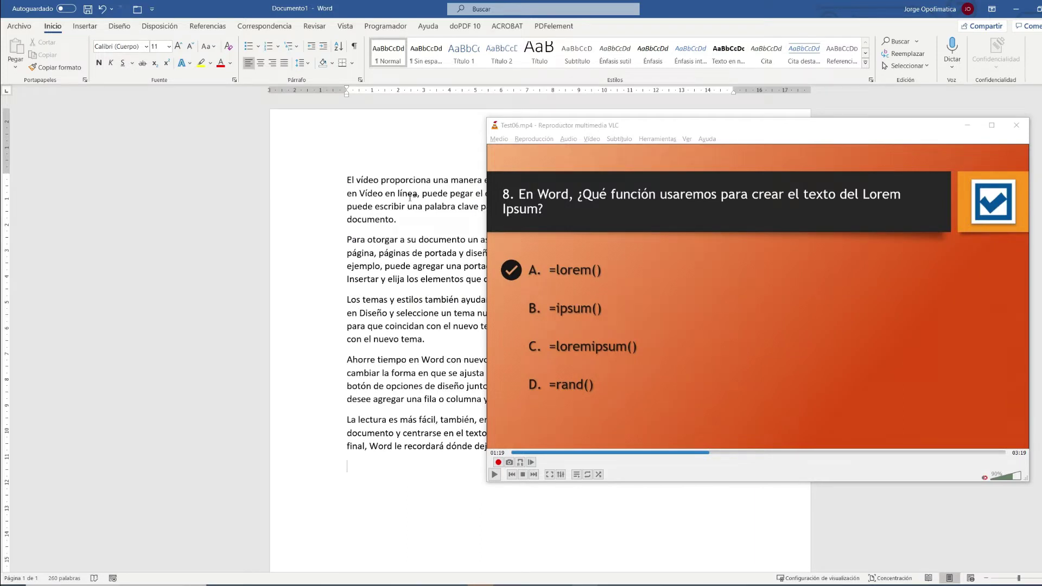
Step: Undo again and replace the line with =lorem() to produce five Lorem ipsum paragraphs
key("ctrl+z")
key("ctrl+a")
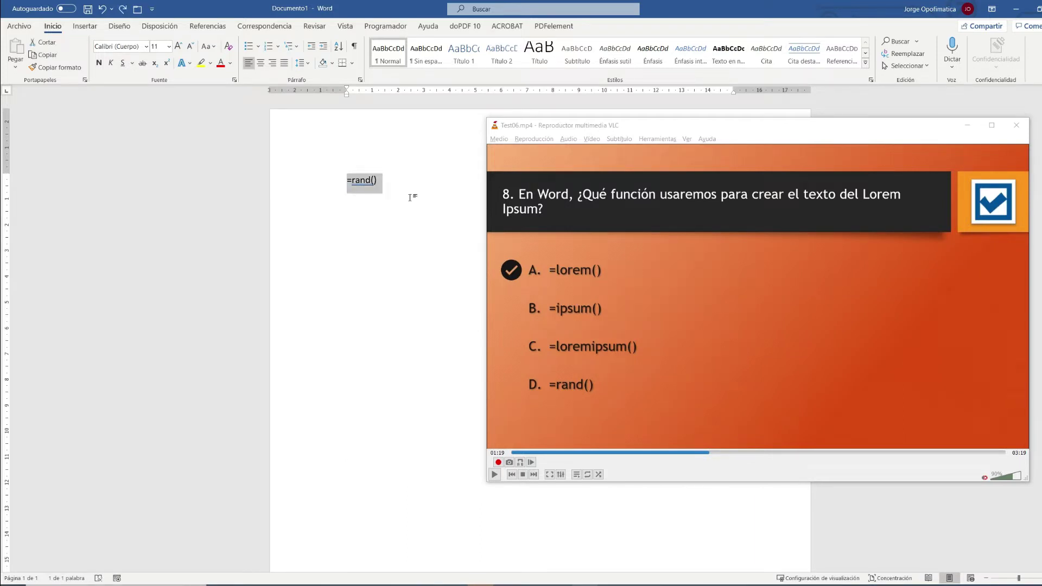
type("=")
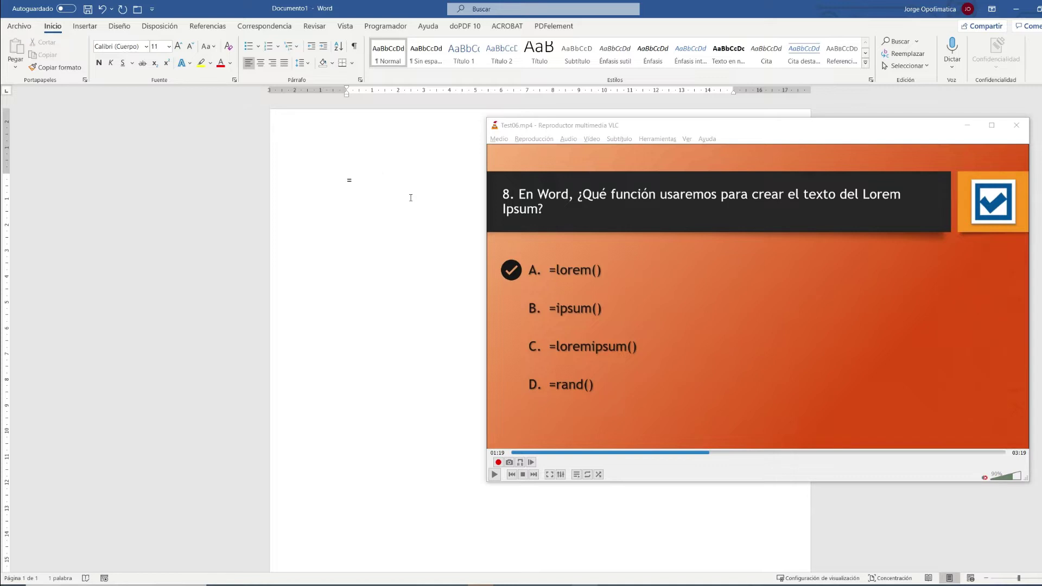
type("lorem()")
key("Return")
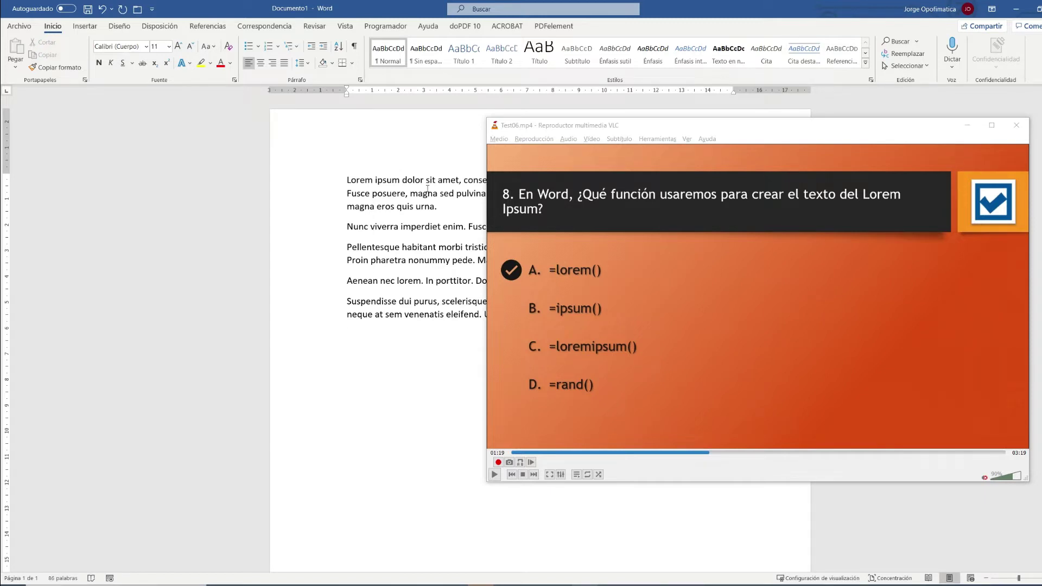
Step: Advance the quiz to question 9 and its answer, and open the Hoja1 grades sheet
left_click(722, 455)
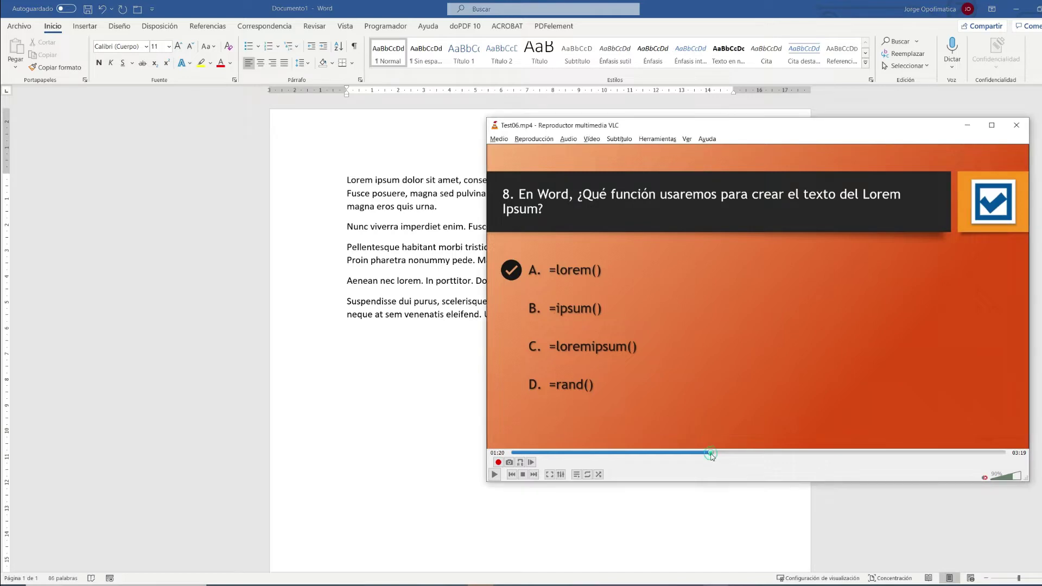
left_click_drag(721, 454, 722, 454)
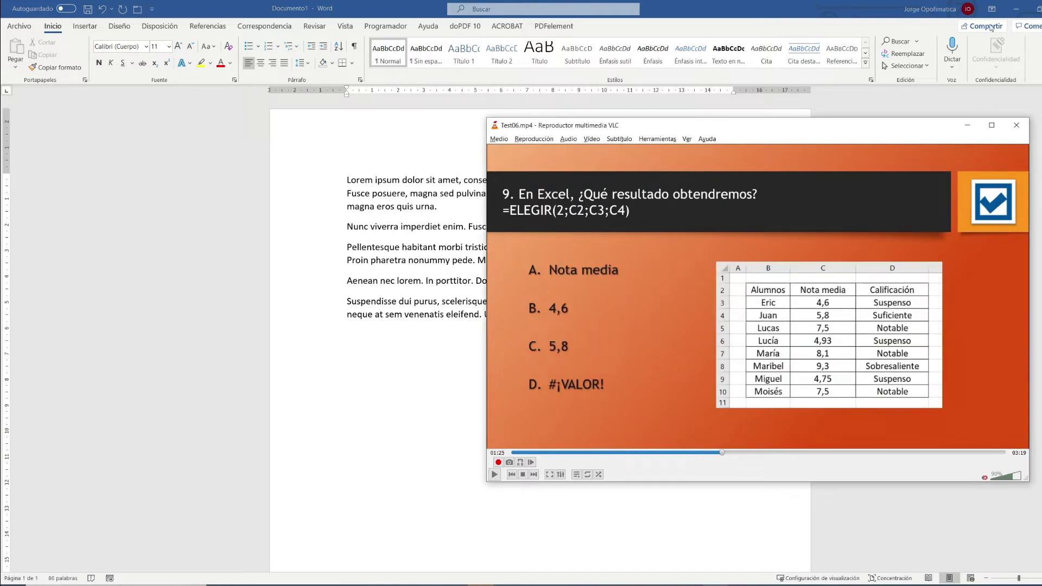
left_click(1015, 9)
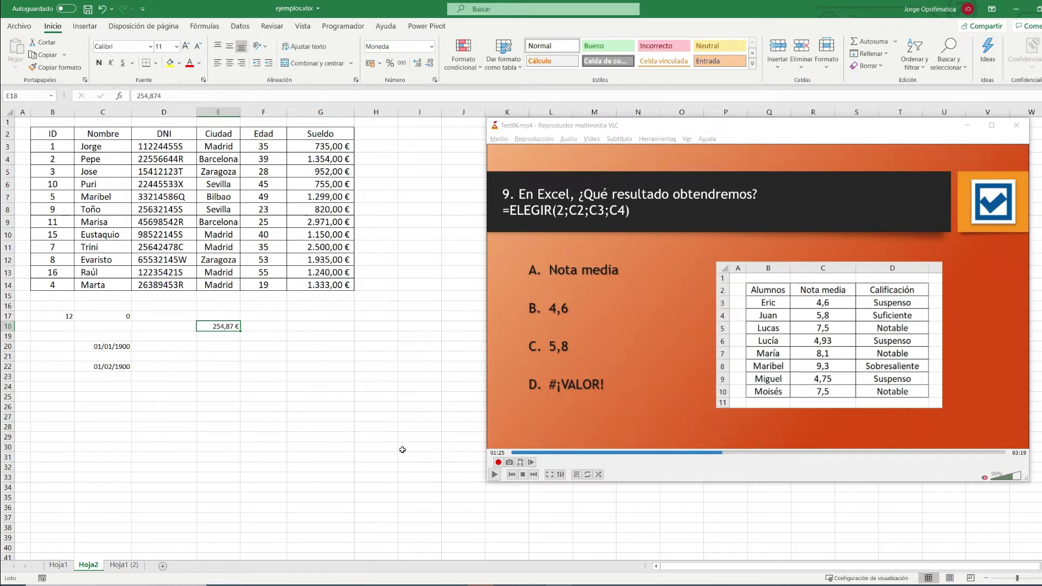
left_click(59, 565)
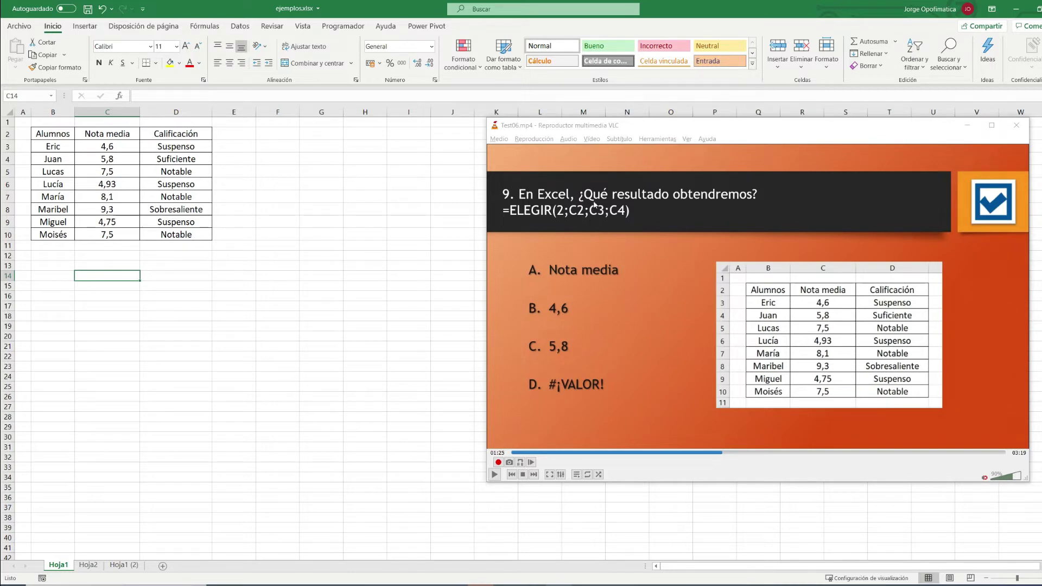
left_click(729, 454)
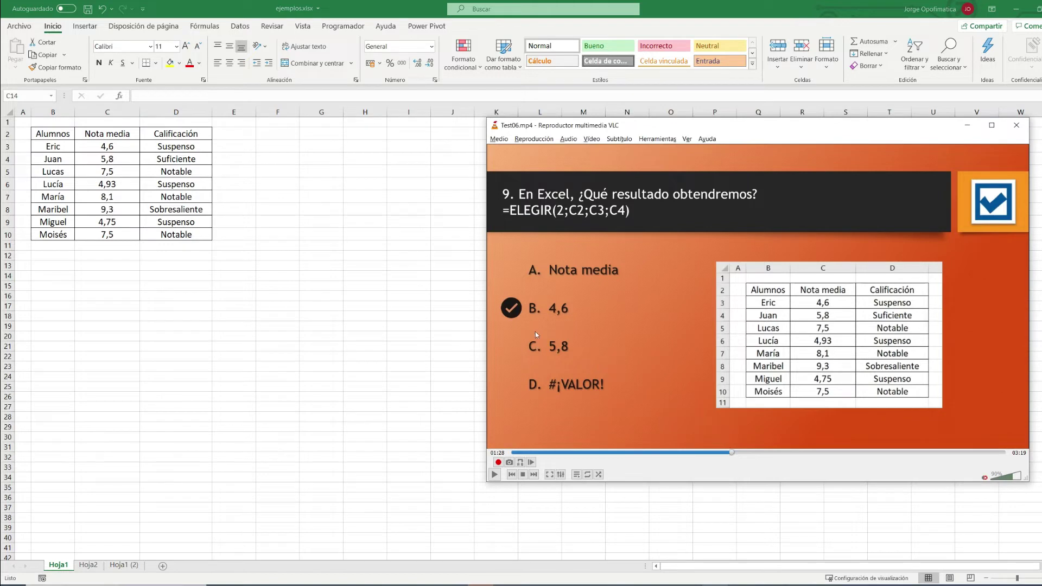
Step: Enter =ELEGIR(2;C2;C3;C4) in B13, returning 4,6
left_click(49, 266)
type("=")
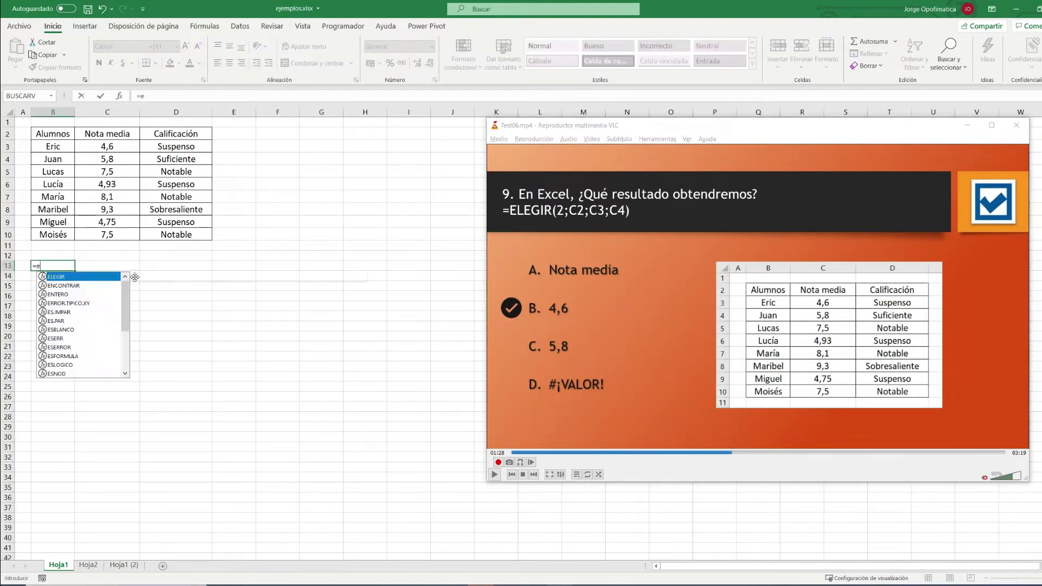
type("elegir(2")
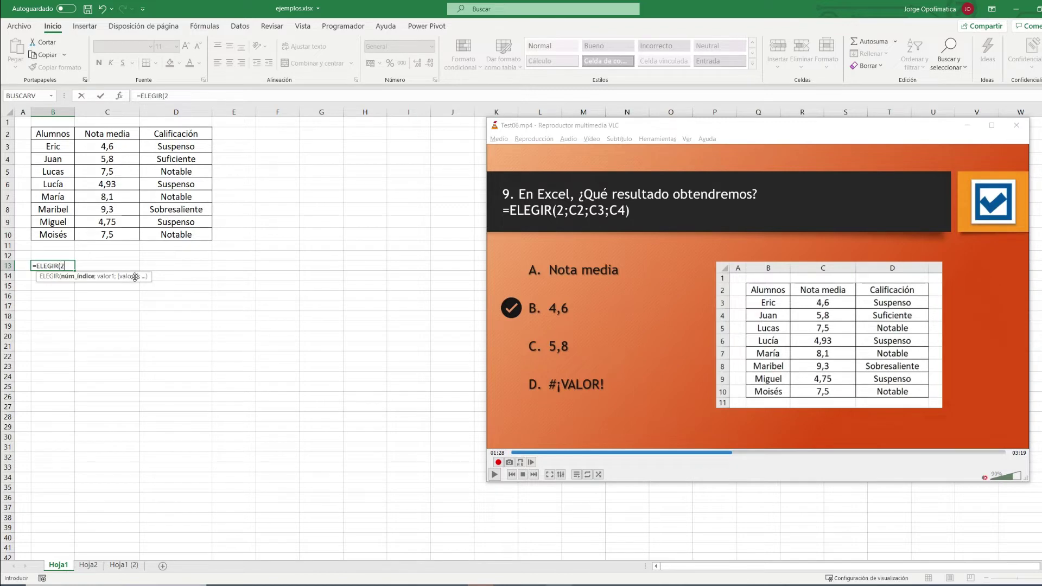
type(";c2;c")
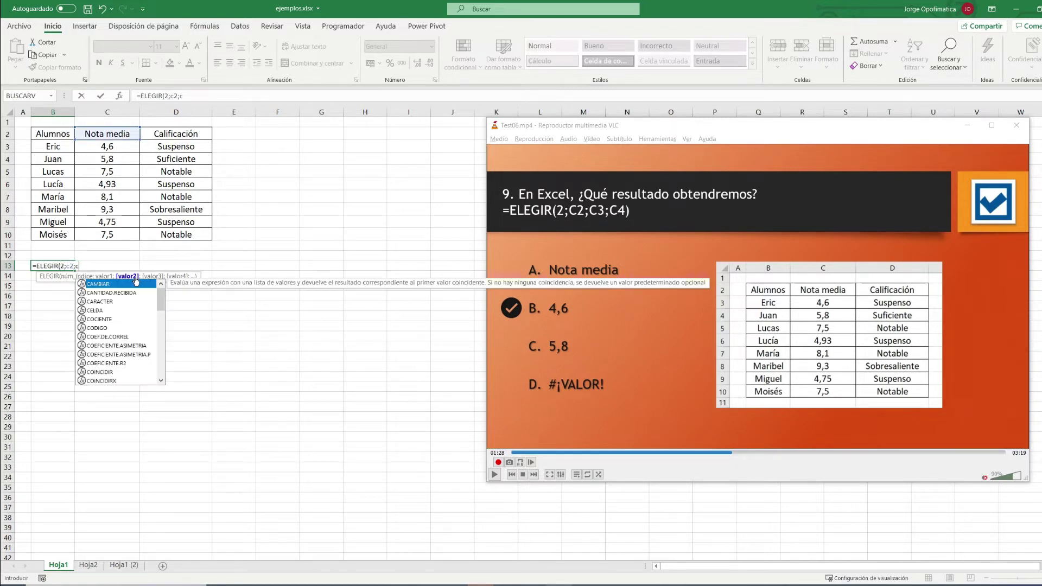
type("3;c4)")
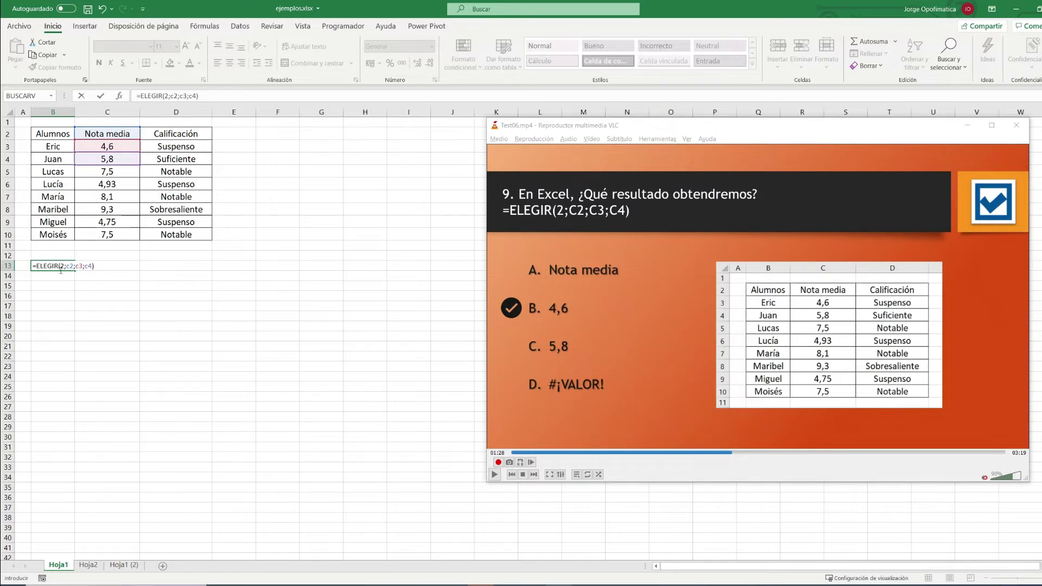
key("Return")
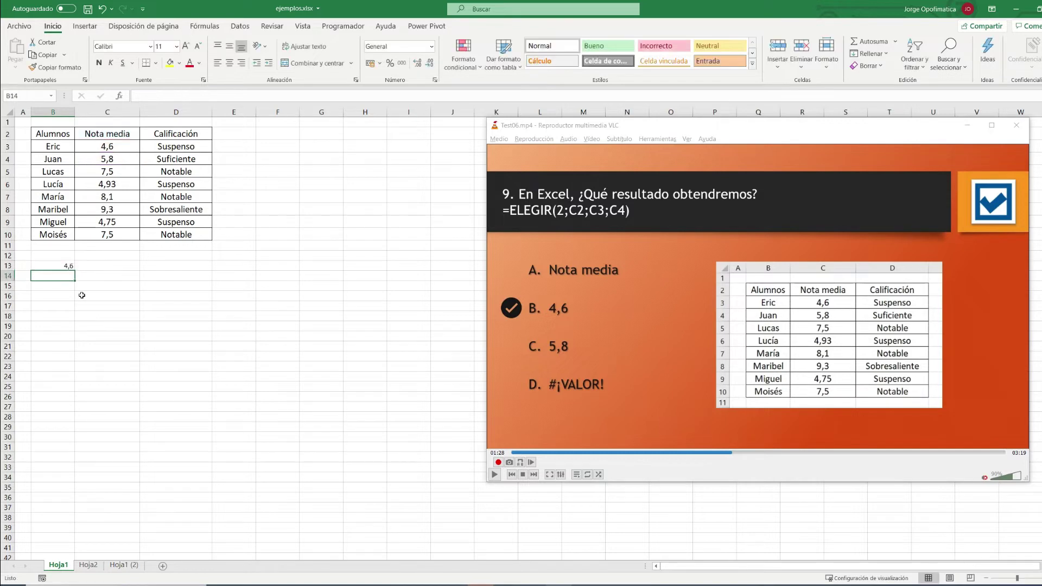
Step: Enter =SI(PROMEDIO(C3:C10)>10;"EXCELENTE";"NORMAL") in B13 so it returns NORMAL, then advance the quiz
left_click(741, 452)
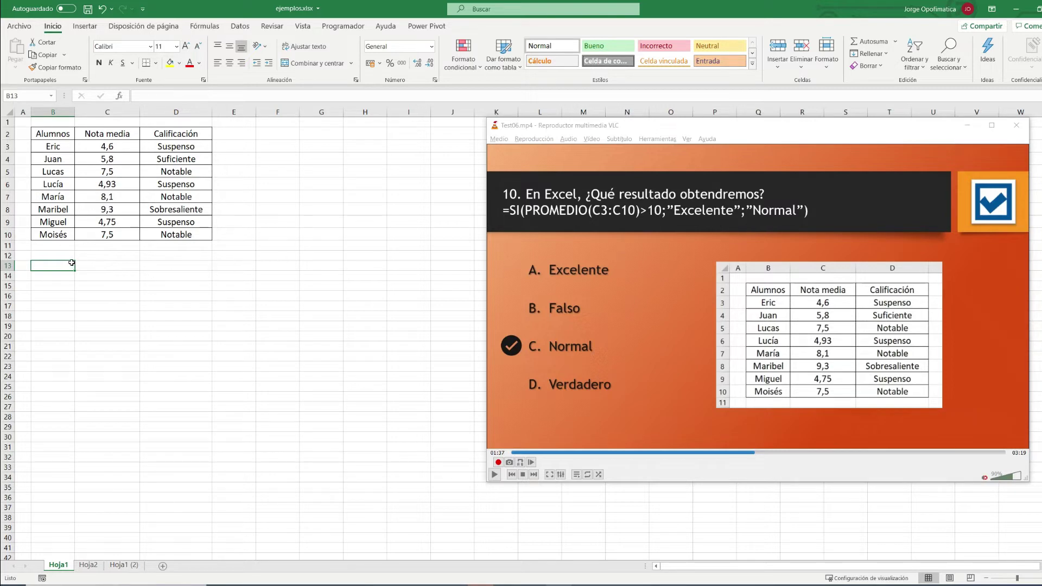
type("=")
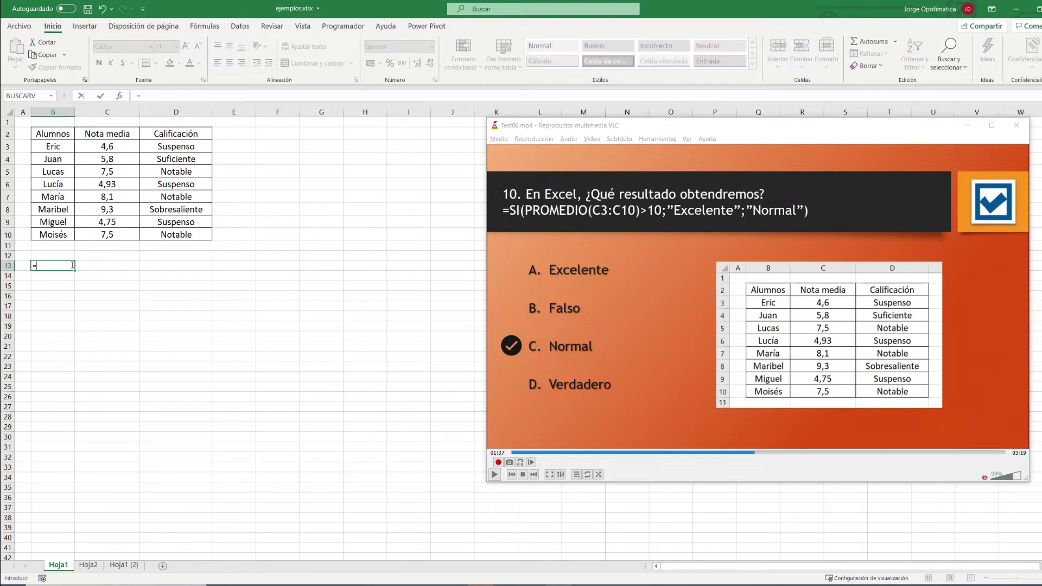
type("SI(")
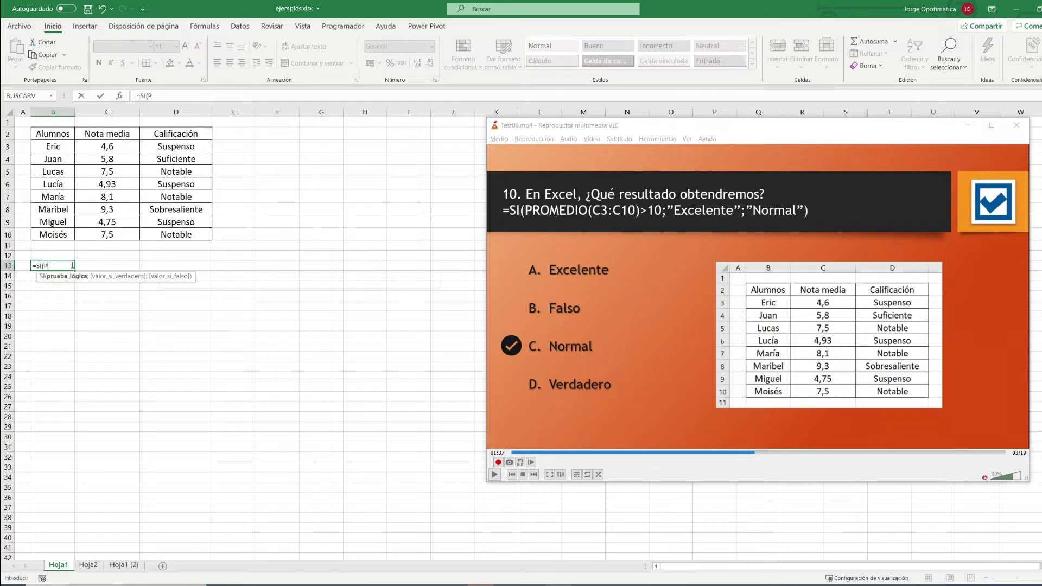
type("PROMEDIO(")
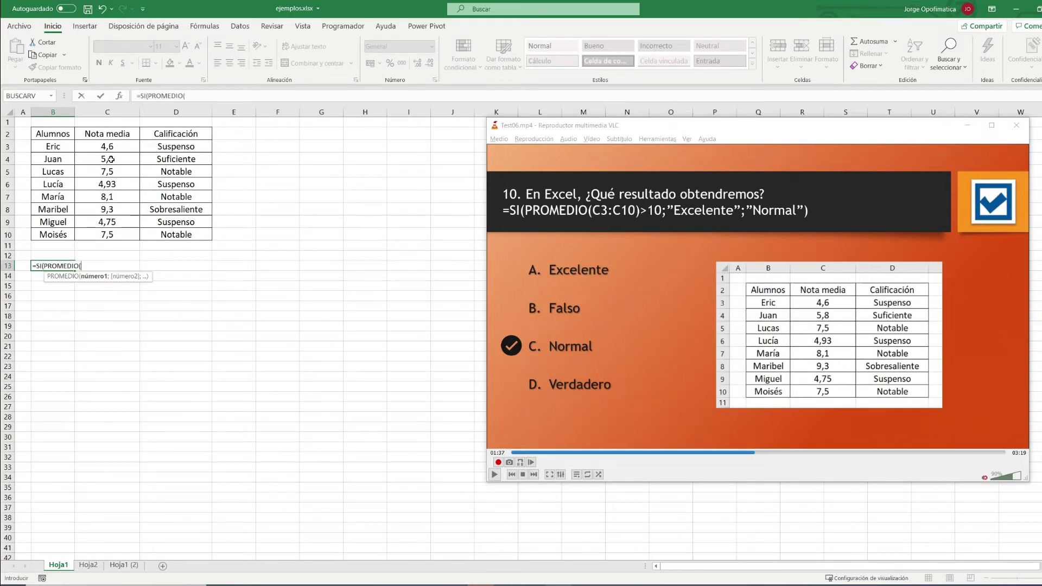
left_click_drag(110, 151, 118, 234)
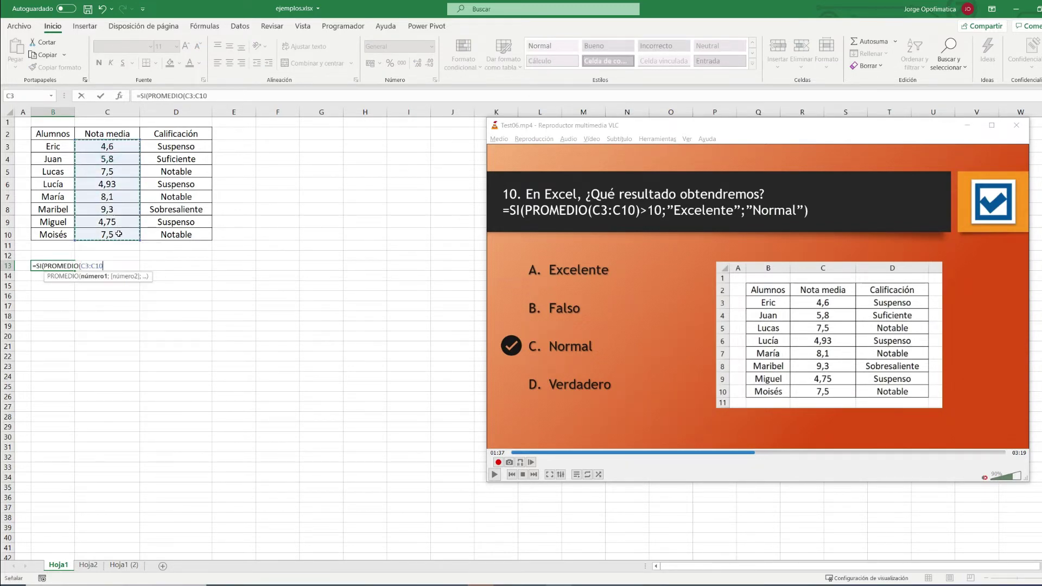
type(")>10")
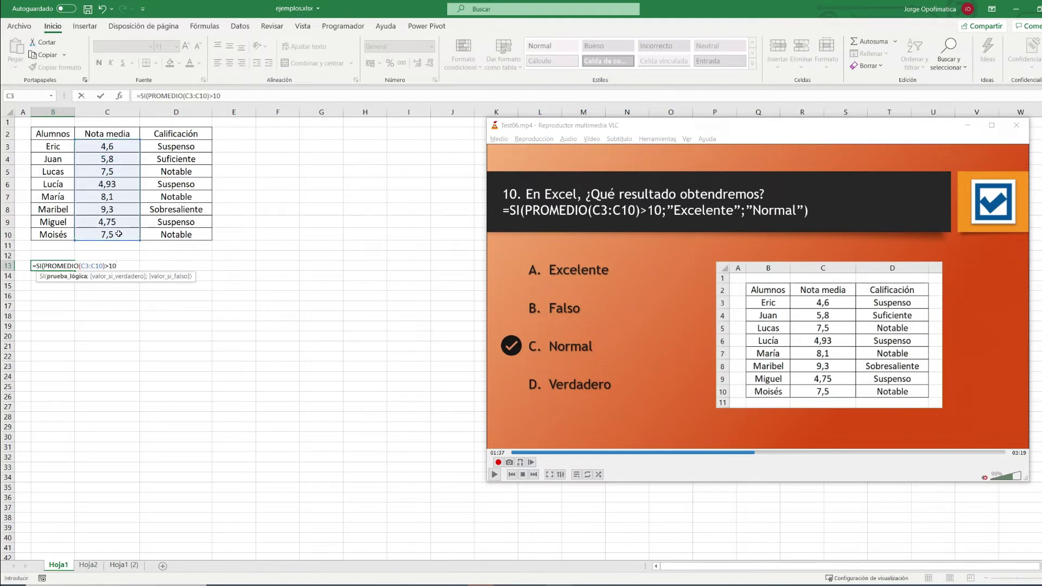
type("; ")
type("EXCE")
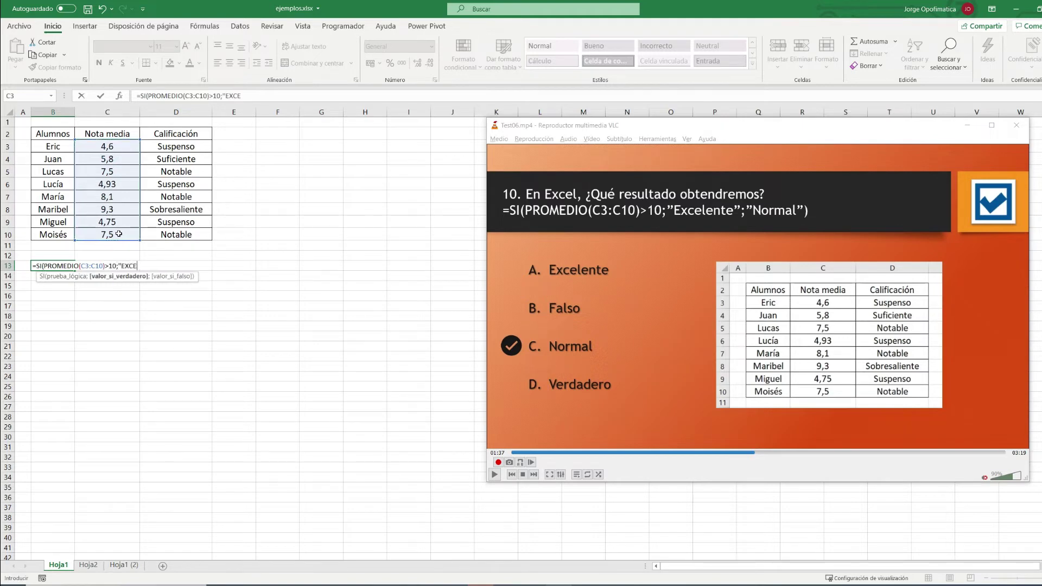
type("LENTE\";")
type("\"N")
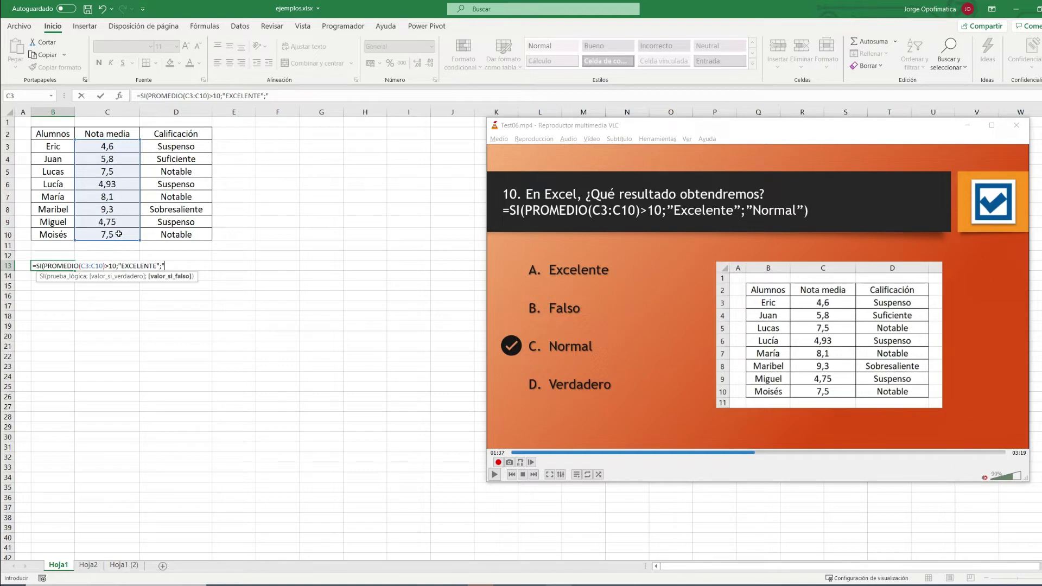
type("ORMAL\")")
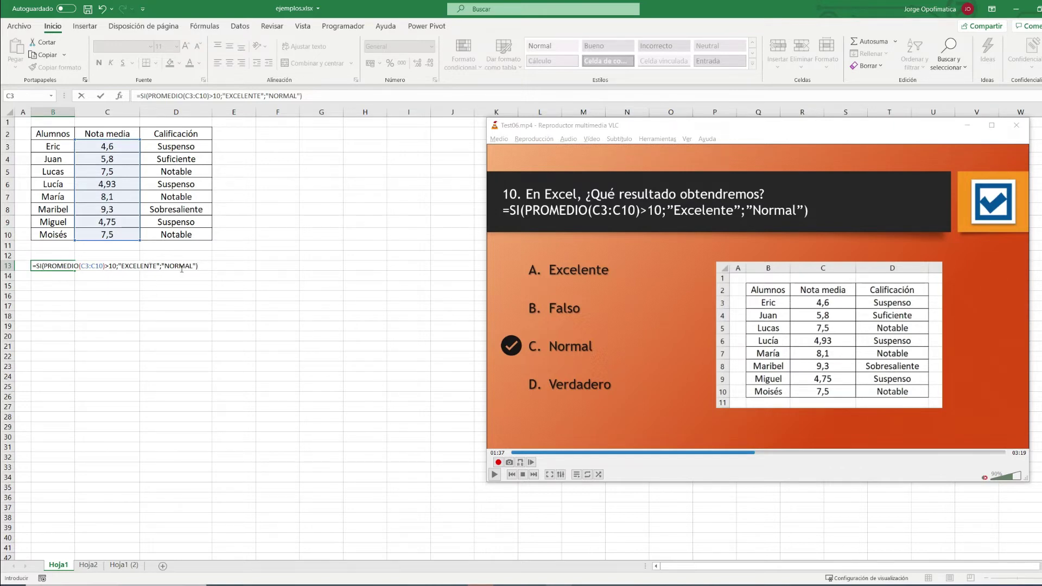
key("Return")
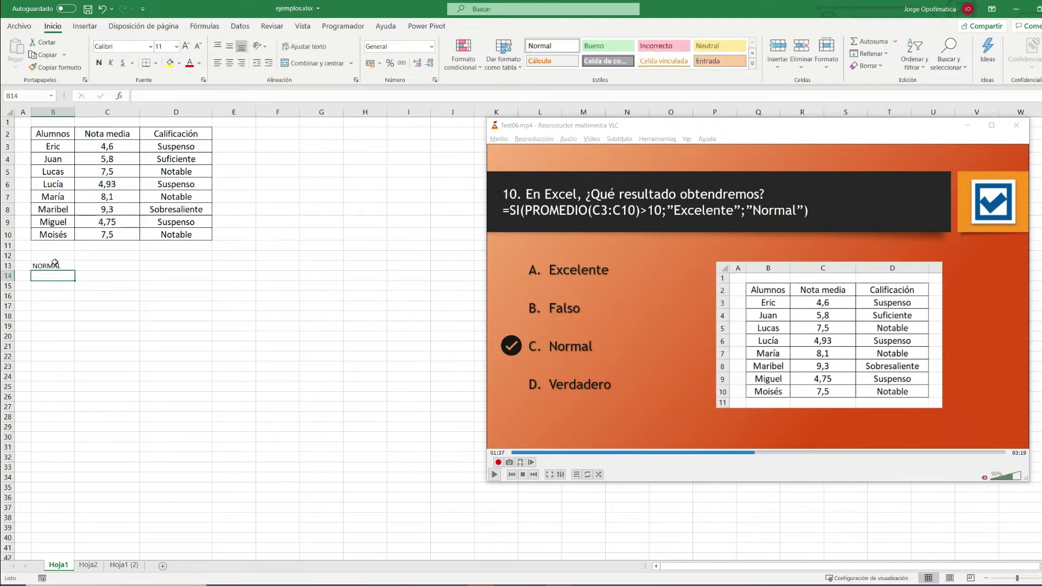
left_click(755, 453)
Step: Advance the quiz to question 11 and select the paragraphs of Word's Lorem ipsum document
left_click_drag(759, 454, 762, 454)
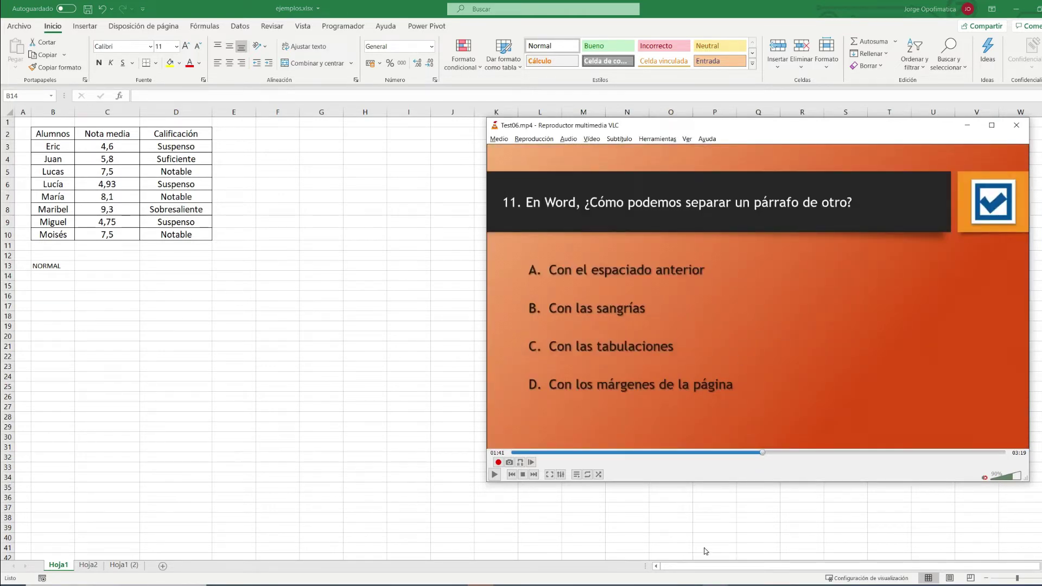
key("alt+Tab")
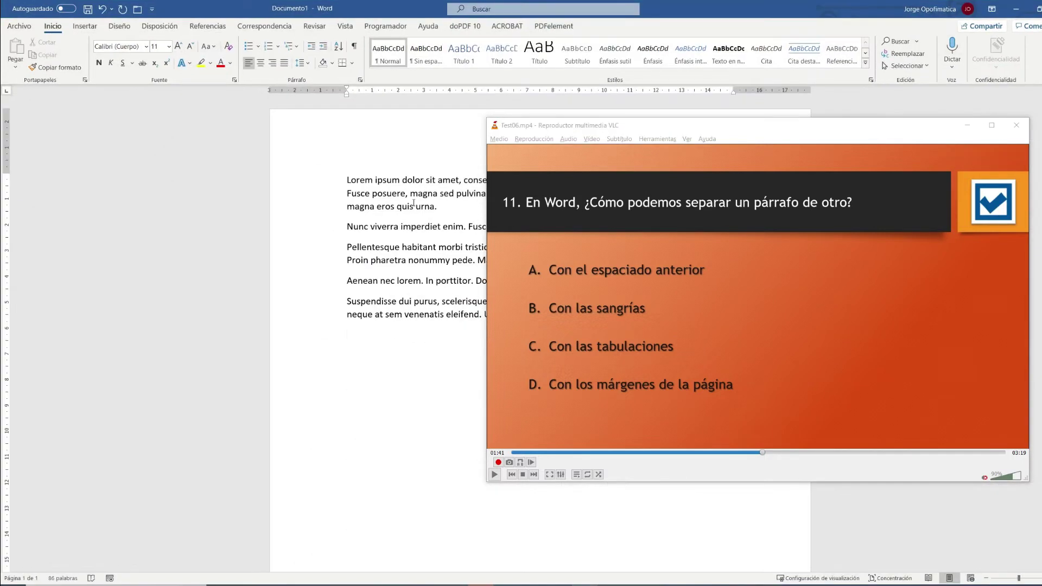
left_click_drag(307, 181, 325, 319)
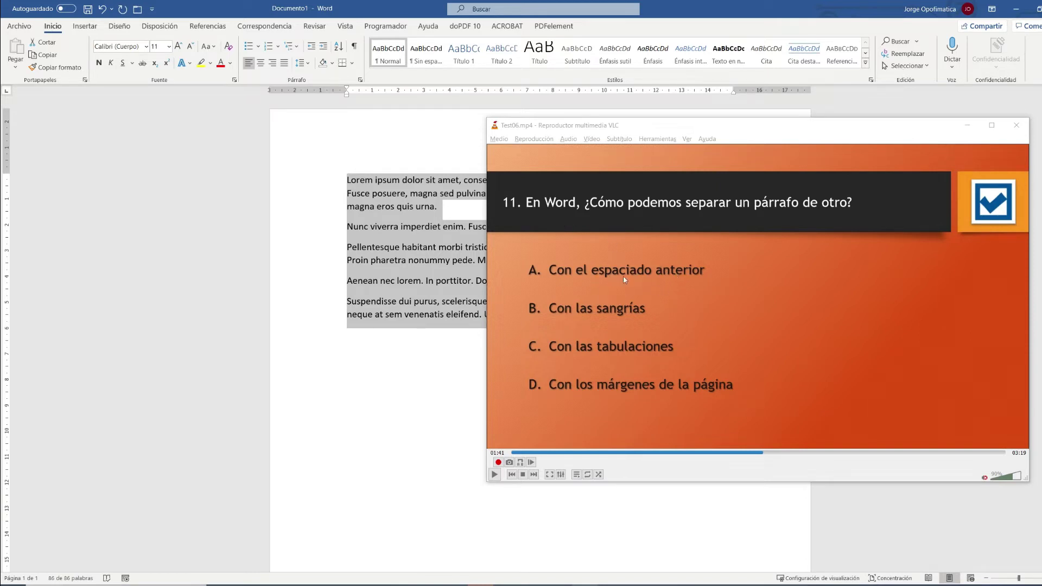
left_click_drag(761, 454, 778, 453)
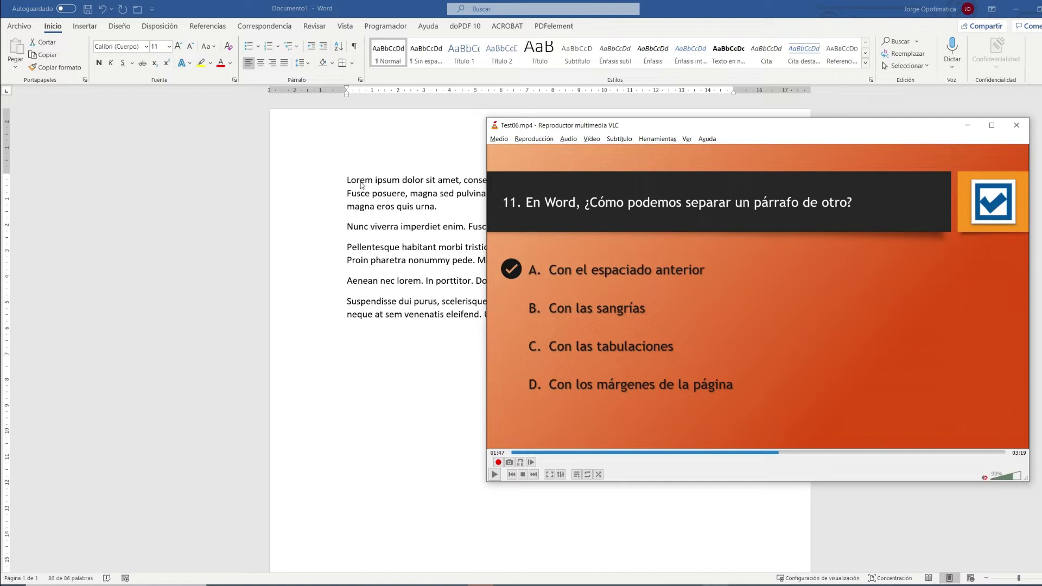
Step: Select all text, shift the left indent right on the ruler, then restore it to the margin
left_click(362, 186)
key("ctrl+a")
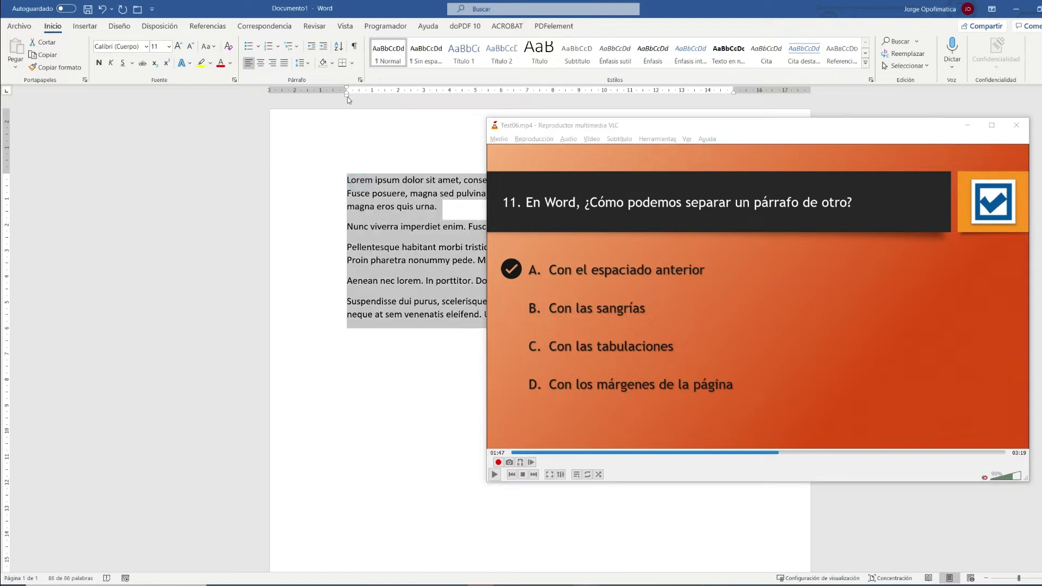
left_click_drag(348, 96, 350, 101)
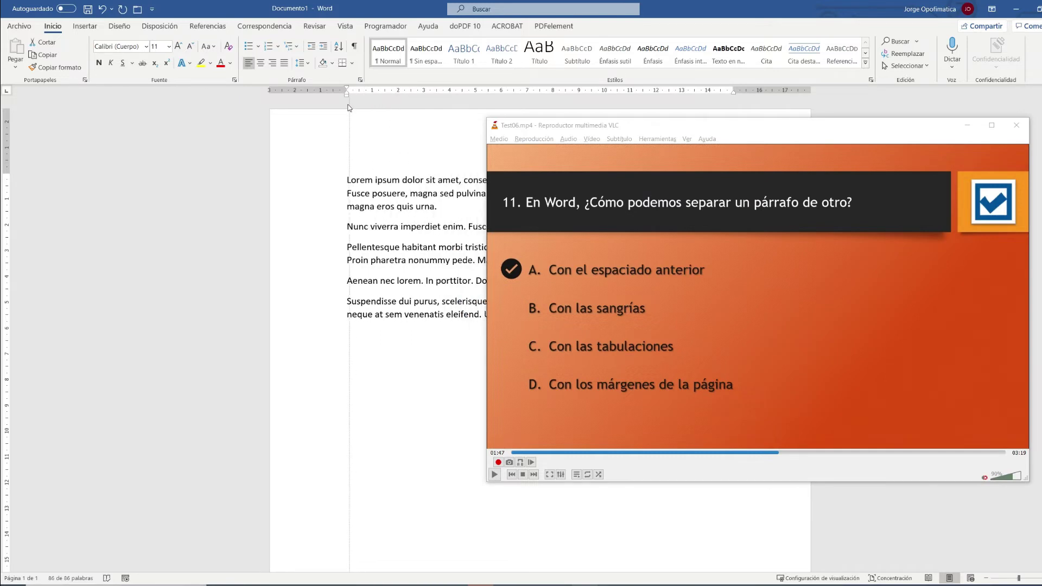
left_click_drag(351, 104, 346, 104)
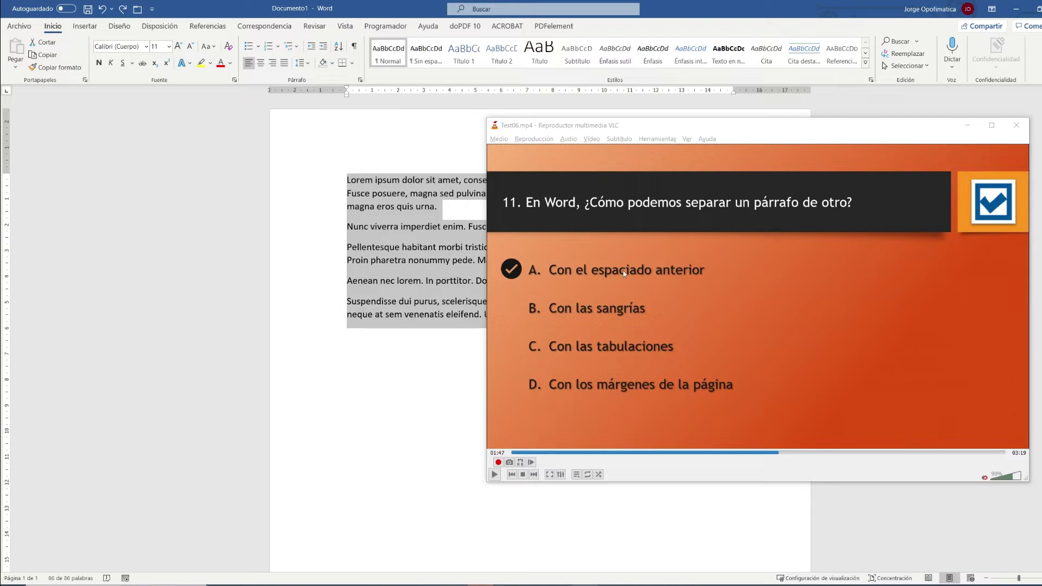
Step: Set Espaciado Anterior to 24 pt for every paragraph in the Párrafo dialog
left_click(361, 80)
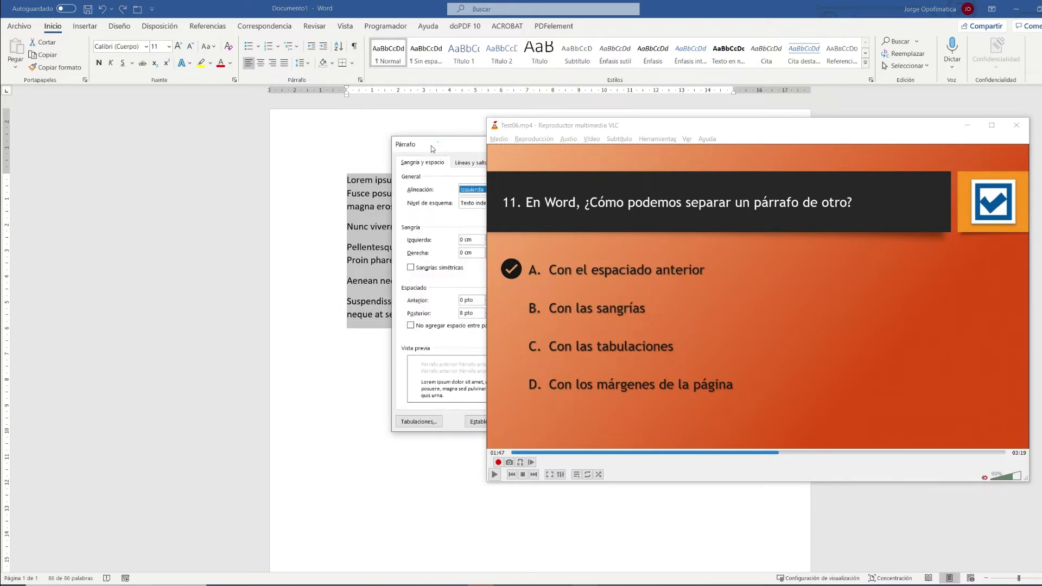
left_click_drag(433, 148, 199, 158)
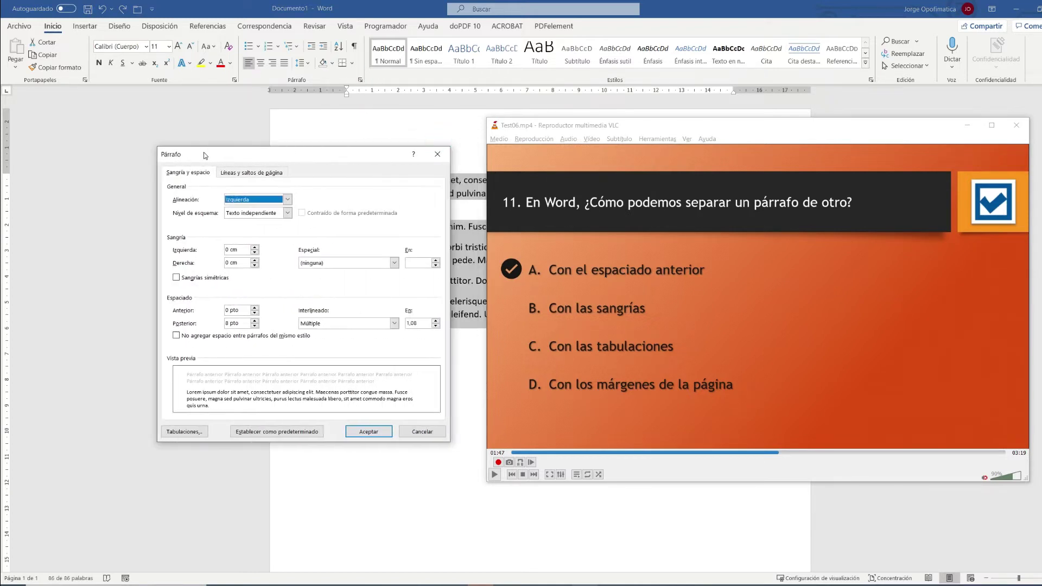
left_click(254, 308)
left_click(254, 307)
left_click(254, 307)
left_click(255, 307)
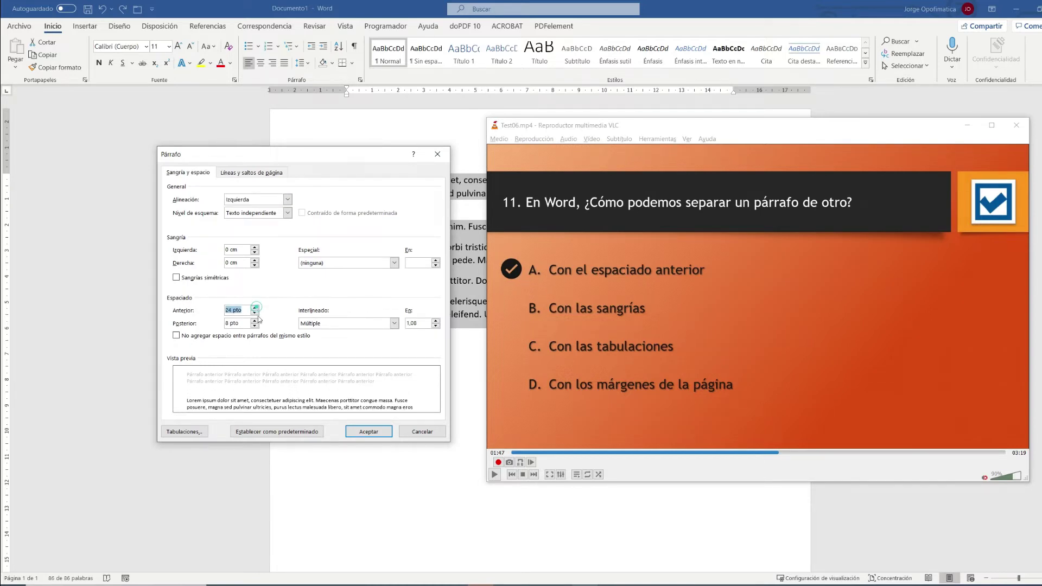
left_click(360, 429)
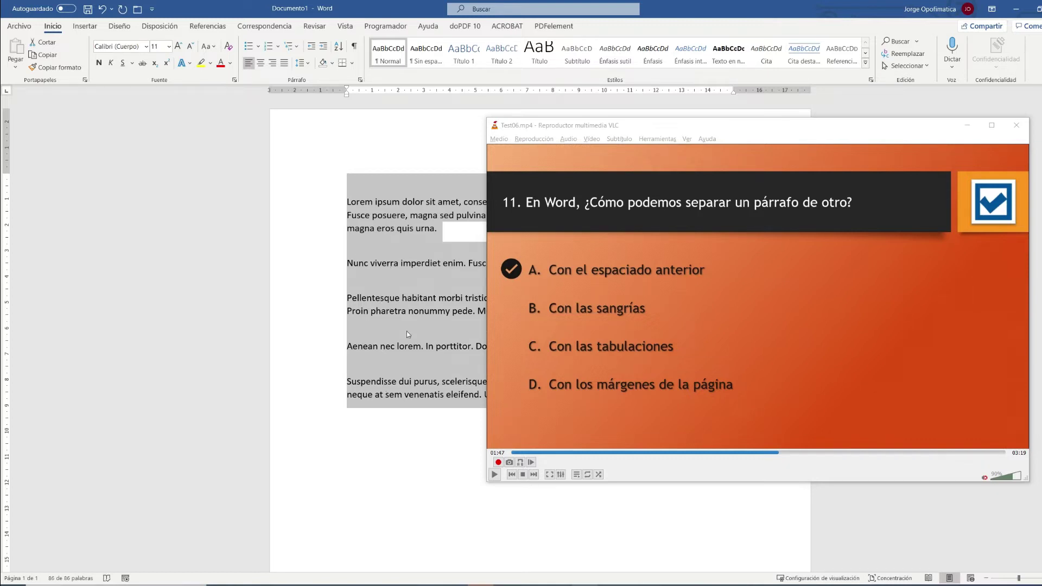
Step: Advance the quiz to question 13 and minimise Word to return to Excel
left_click(798, 453)
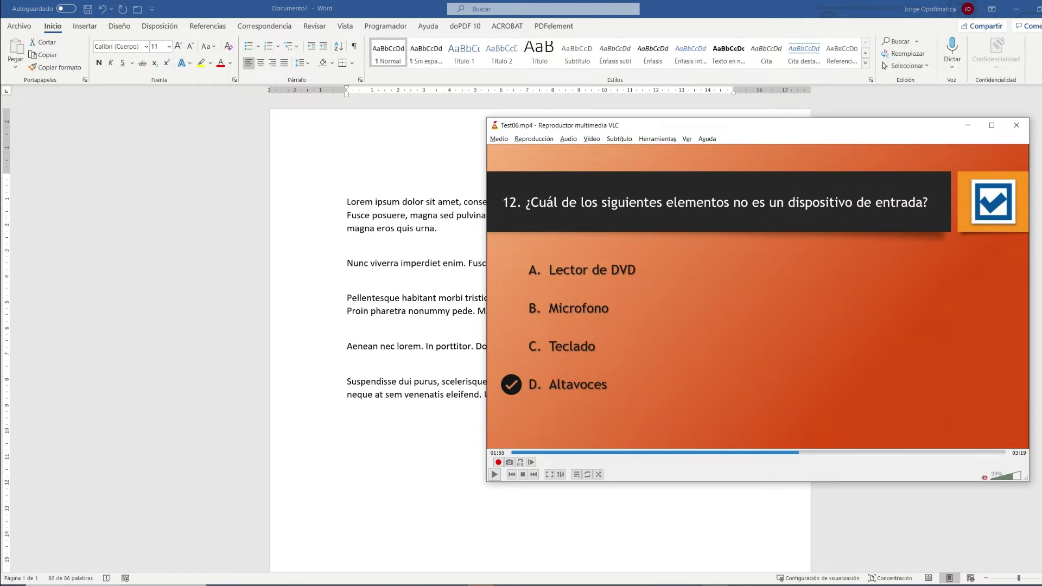
key("Right")
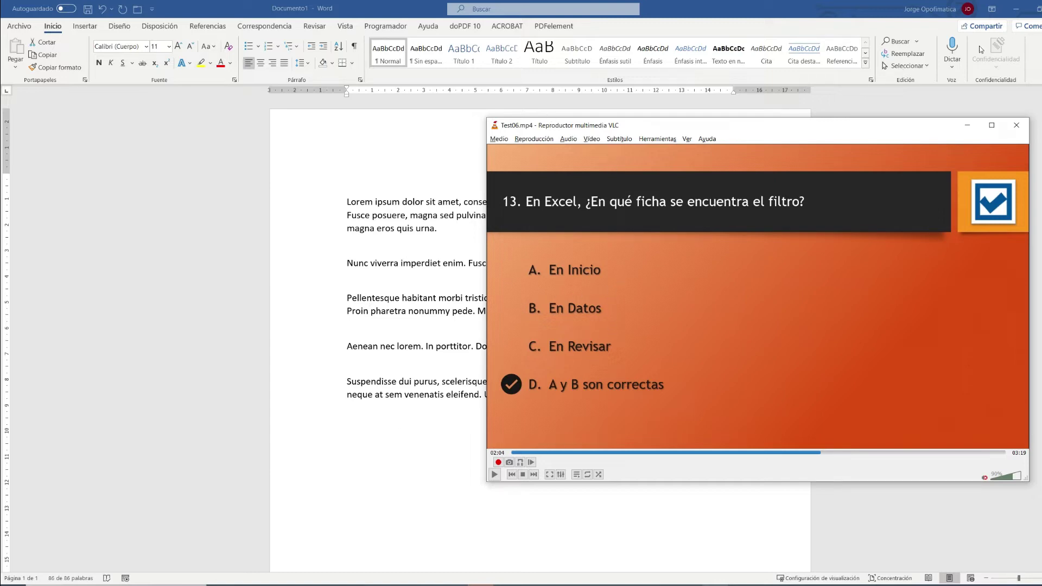
left_click(1014, 9)
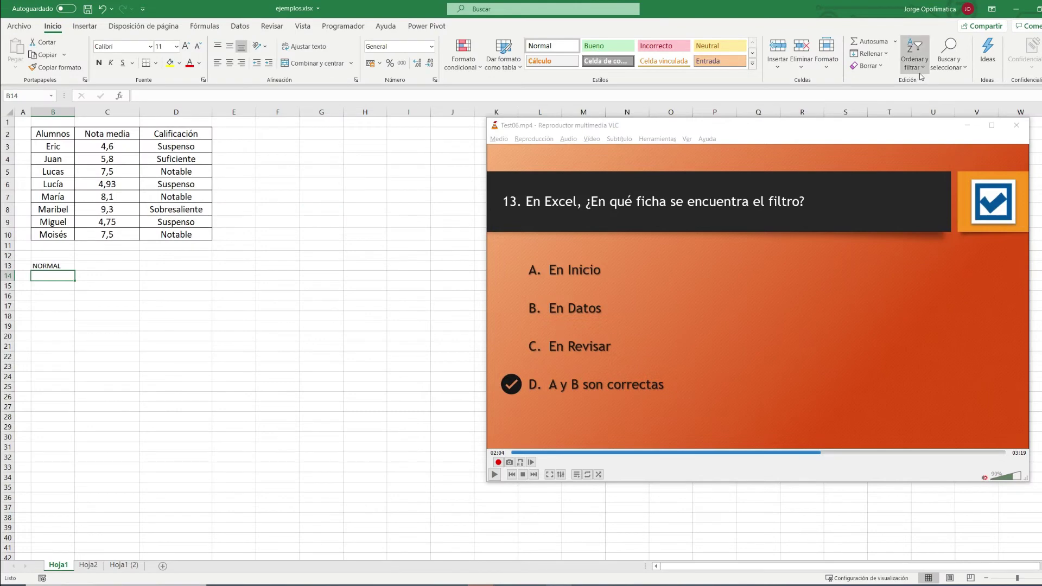
Step: Show Filtro under Ordenar y filtrar, then the Datos tab, and advance the quiz to question 14
left_click(916, 59)
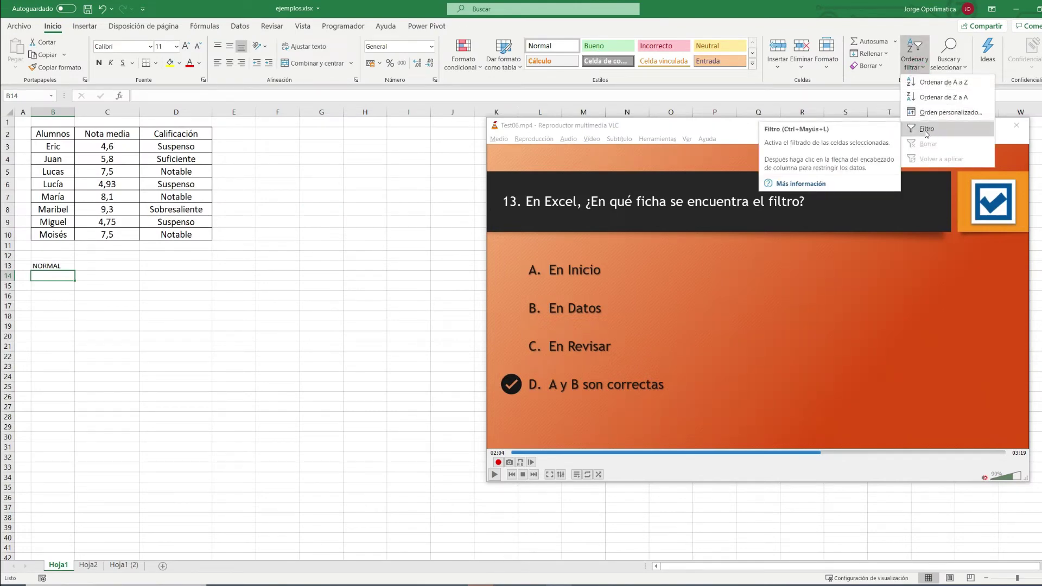
left_click(239, 26)
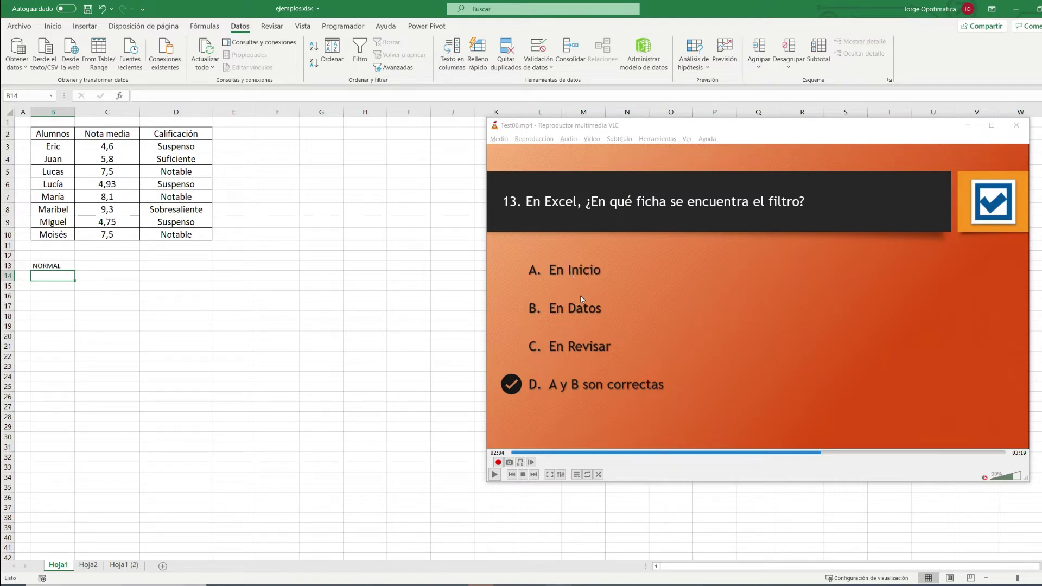
left_click(833, 453)
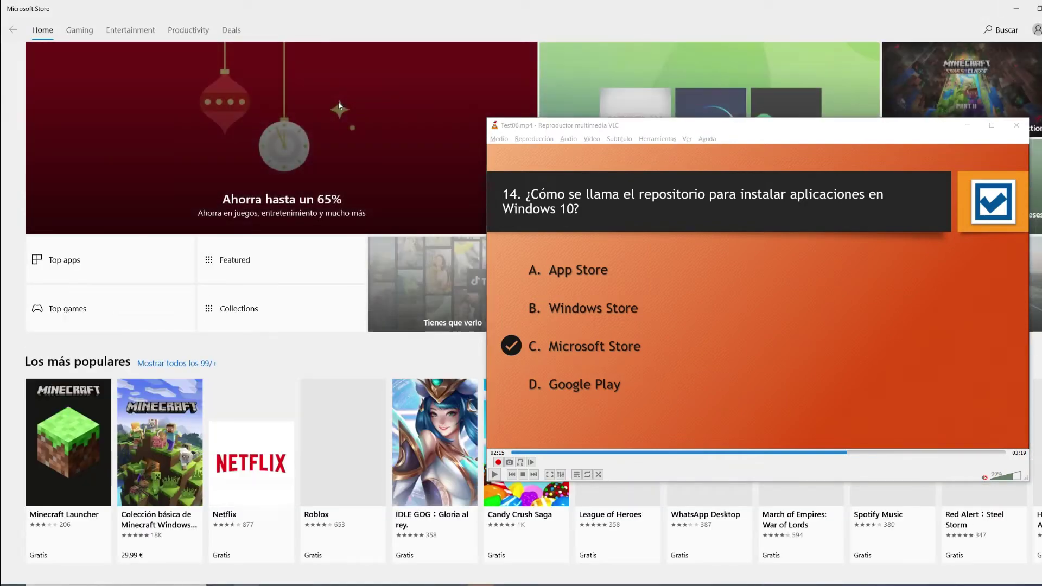
scroll(191, 311, "down", 5)
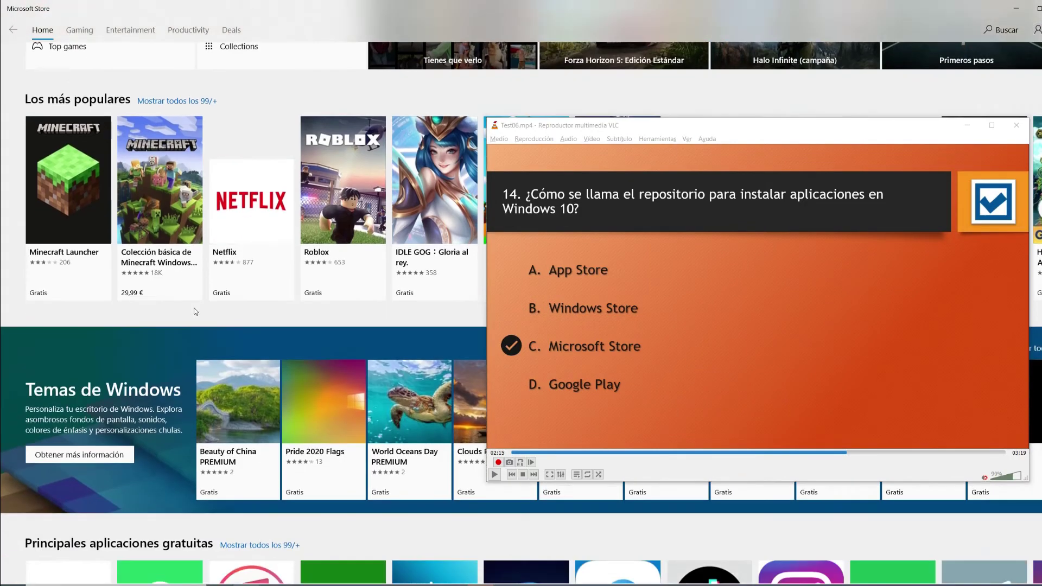
scroll(194, 307, "down", 5)
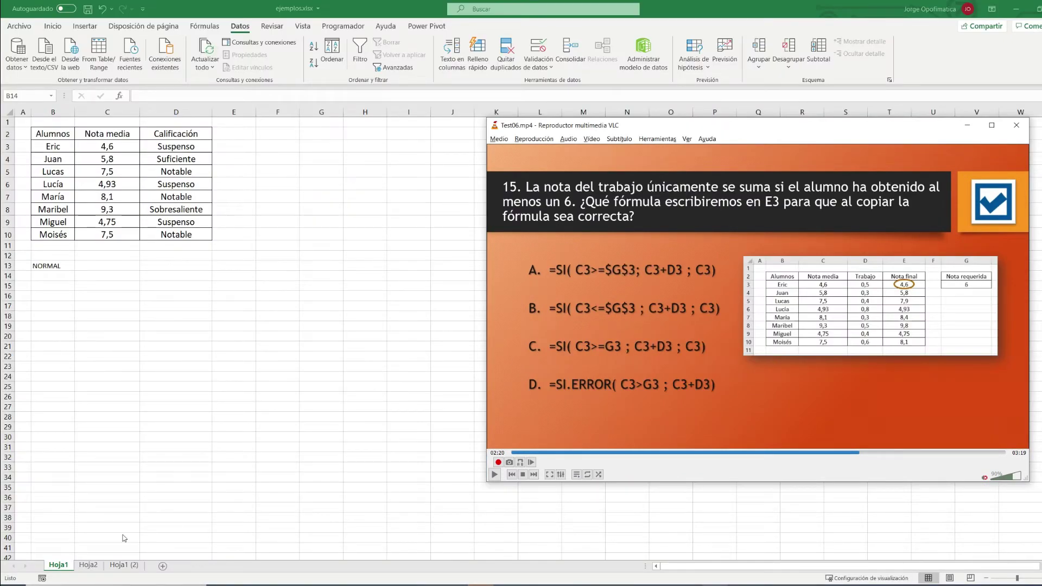
Step: On sheet Hoja1 (2), clear the Nota final values E4:E10 and move up to E3
left_click(124, 564)
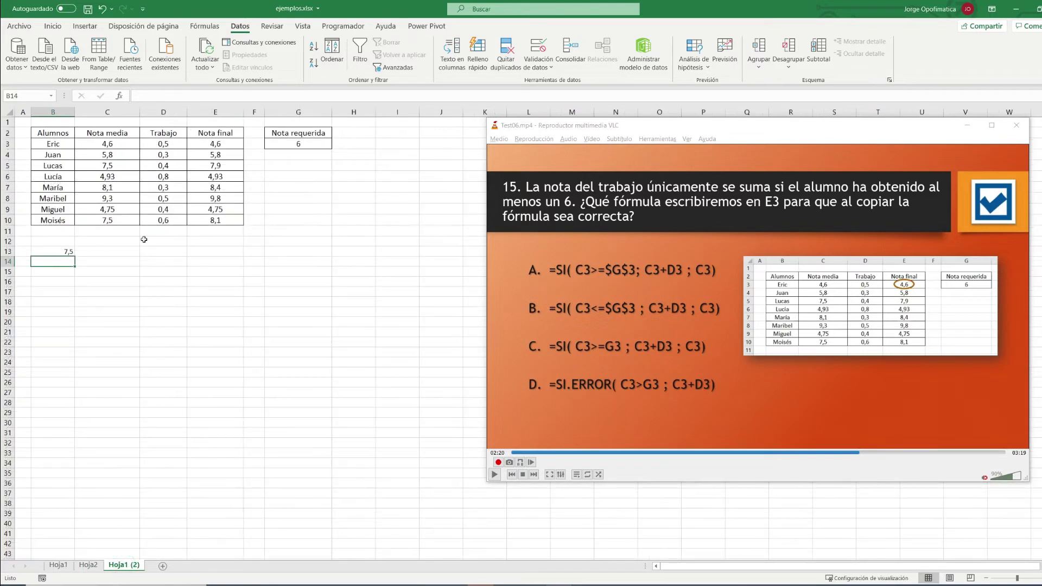
left_click_drag(107, 145, 107, 220)
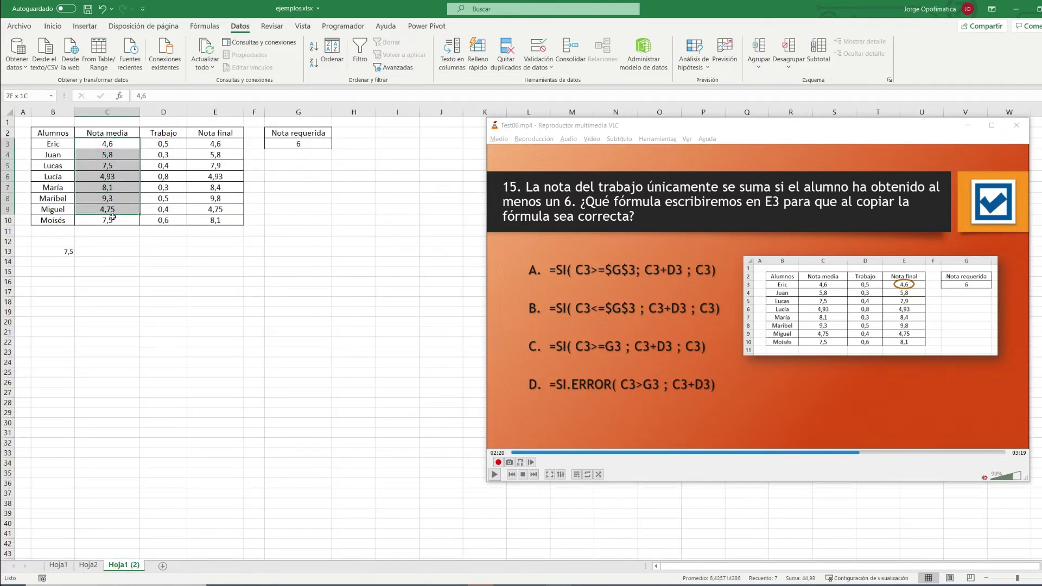
left_click_drag(162, 144, 163, 220)
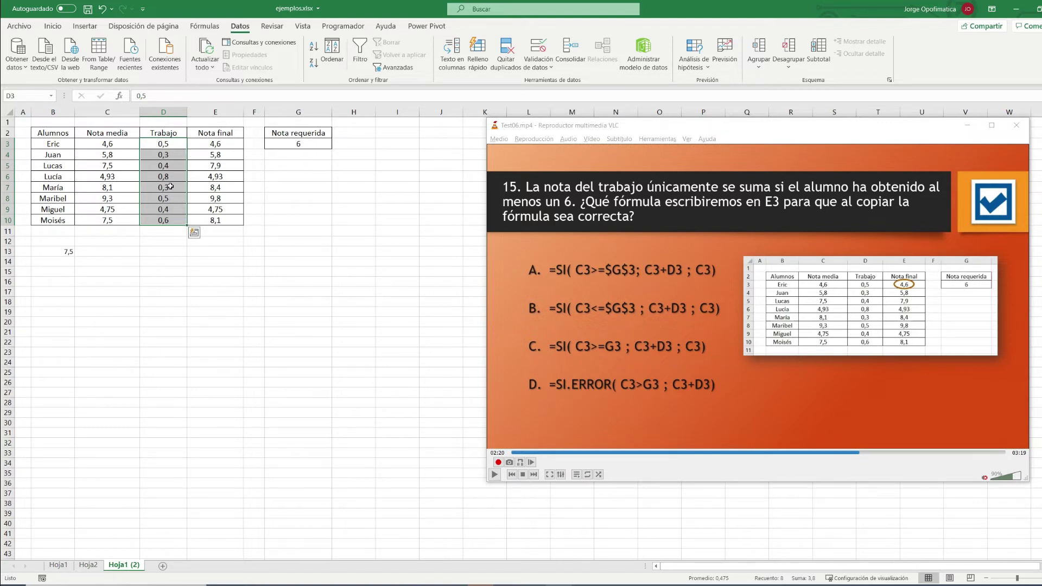
left_click_drag(228, 234, 220, 152)
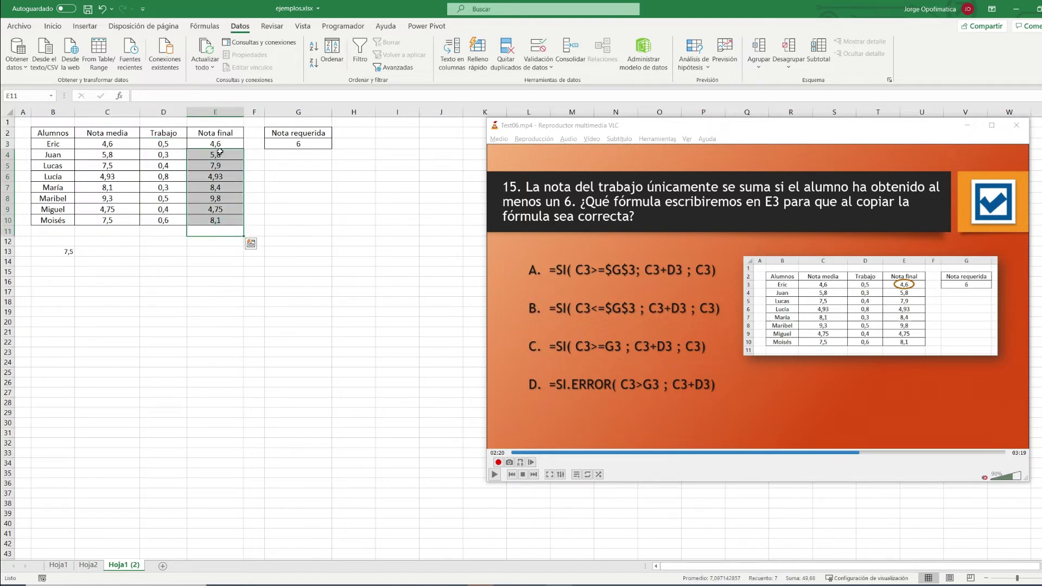
key("ctrl+z")
key("Up")
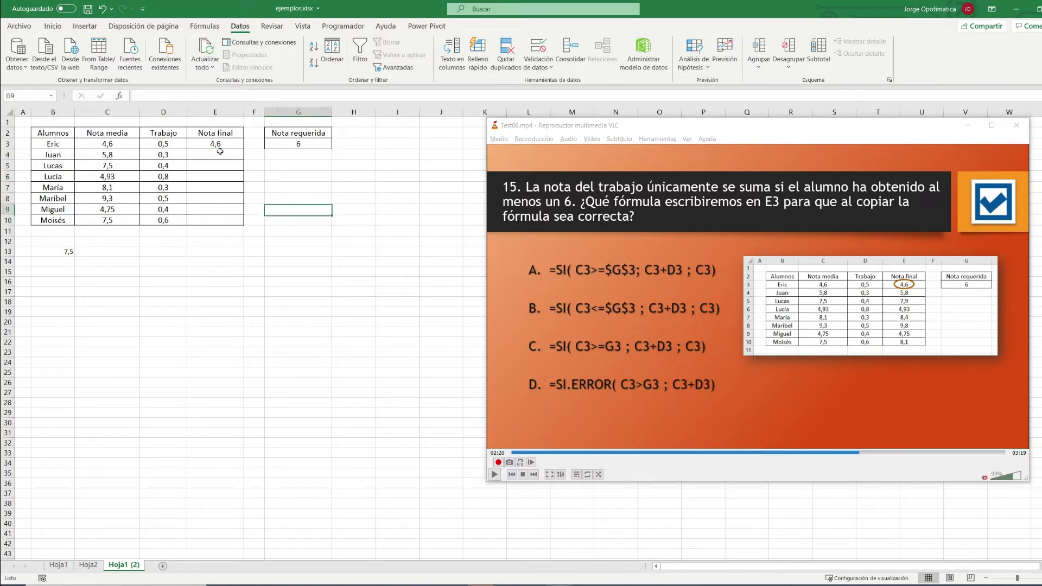
key("Up")
key("Up")
key("Up")
key("Up")
key("Up")
key("Up")
Step: Replace E3 with =SI(C3>=$G$3;C3+D3;C3), making G3 absolute
key("Delete")
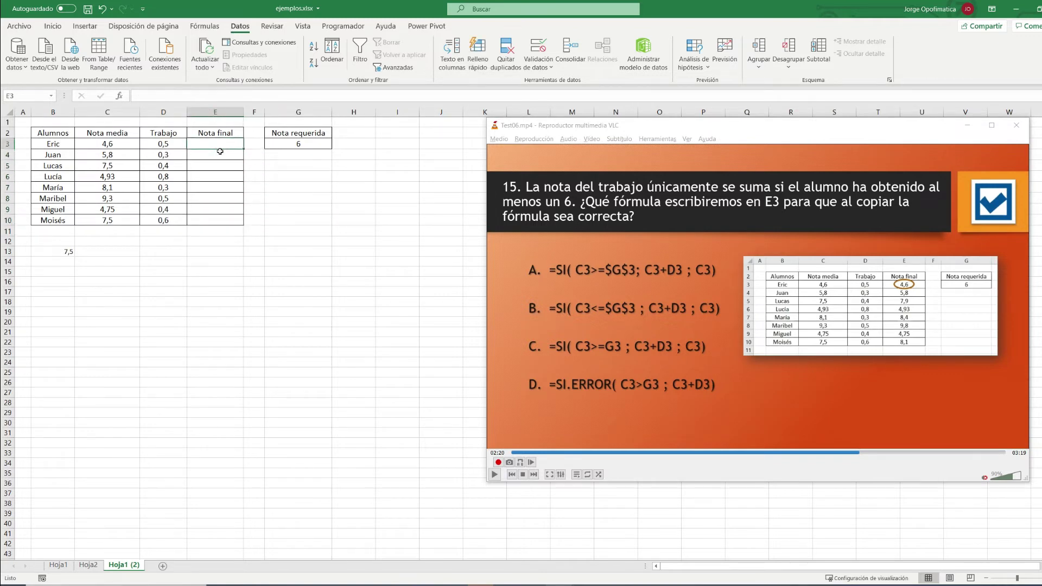
type("=SI")
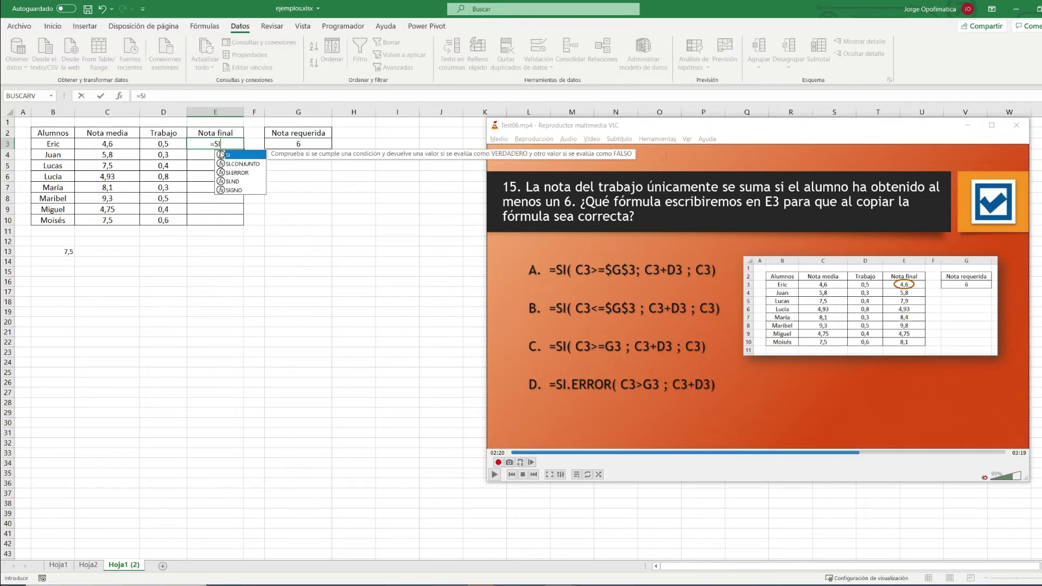
type("(")
left_click(114, 143)
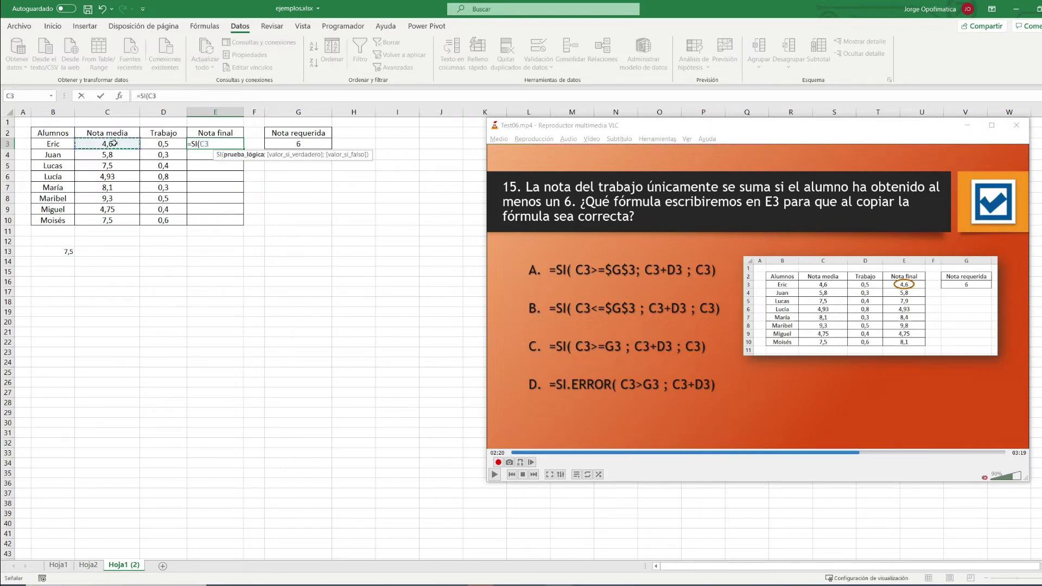
type(">=")
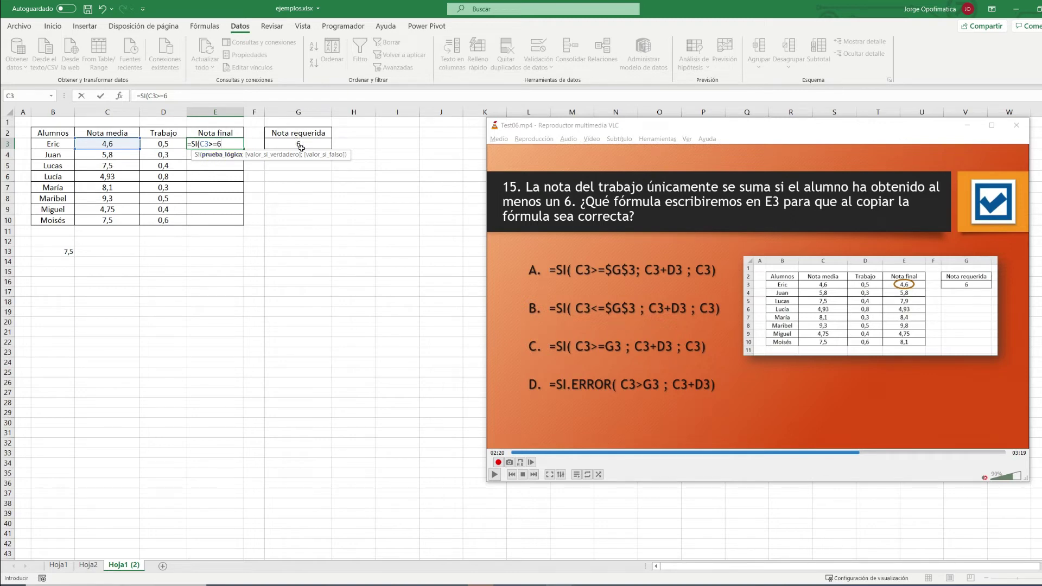
left_click(298, 143)
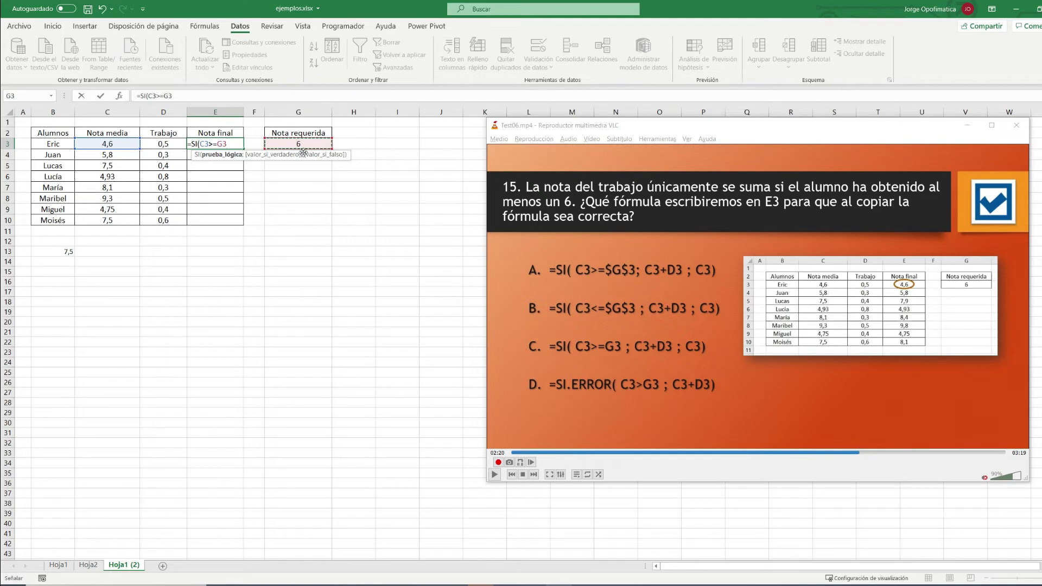
key("F4")
type("$G$3;")
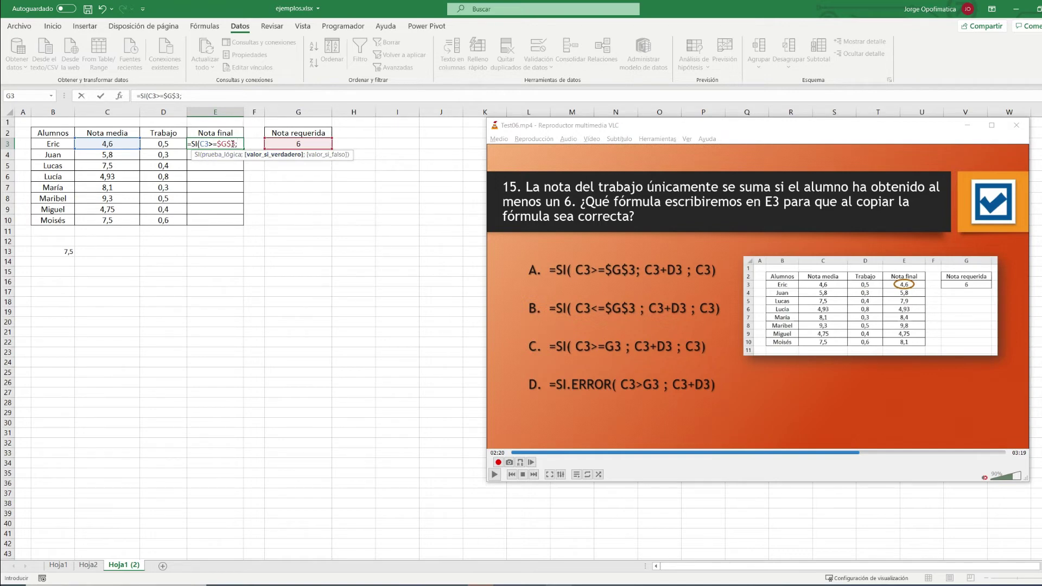
left_click(128, 145)
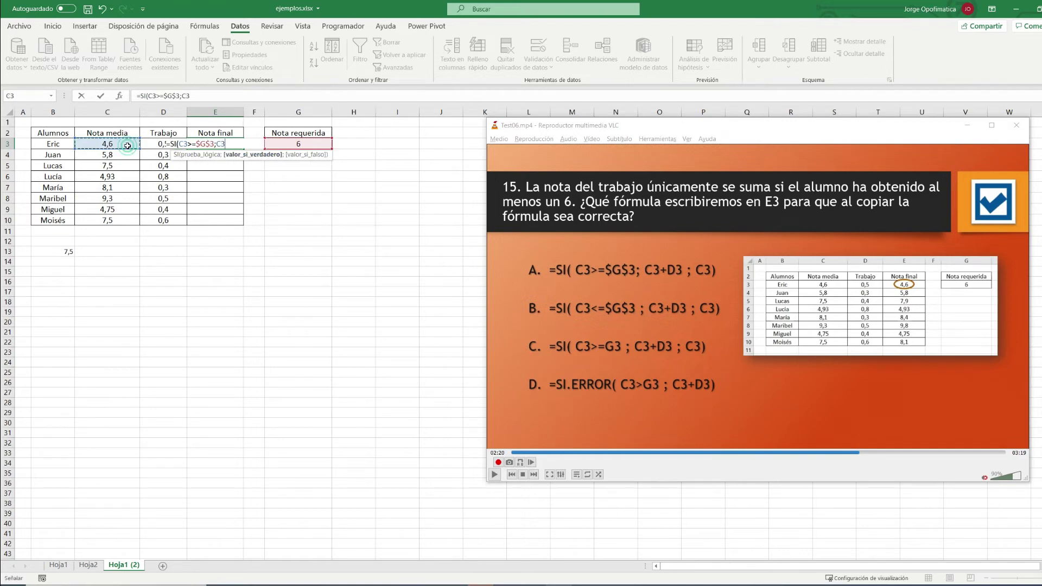
type("+")
left_click(154, 143)
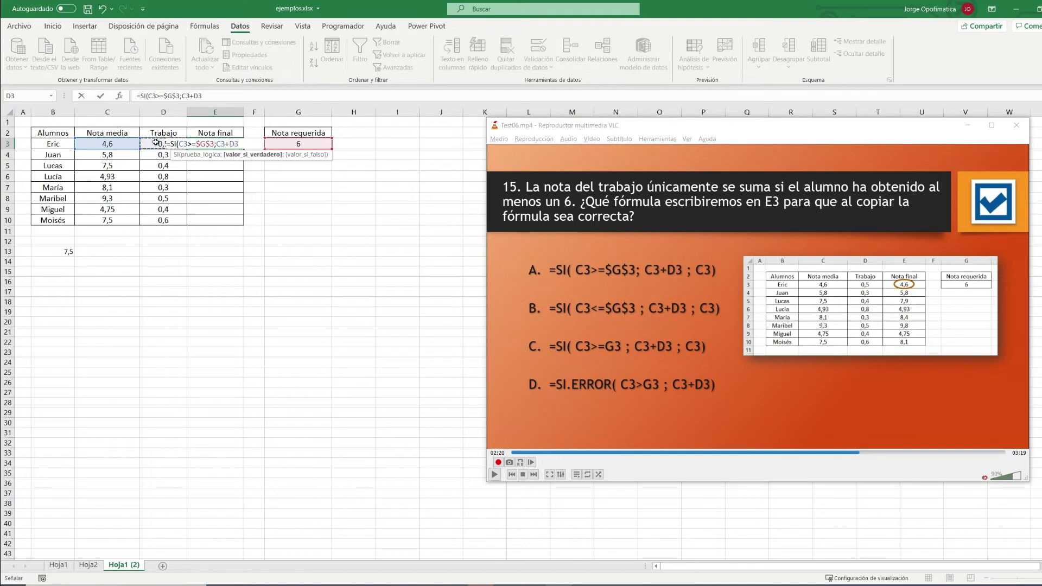
type(";")
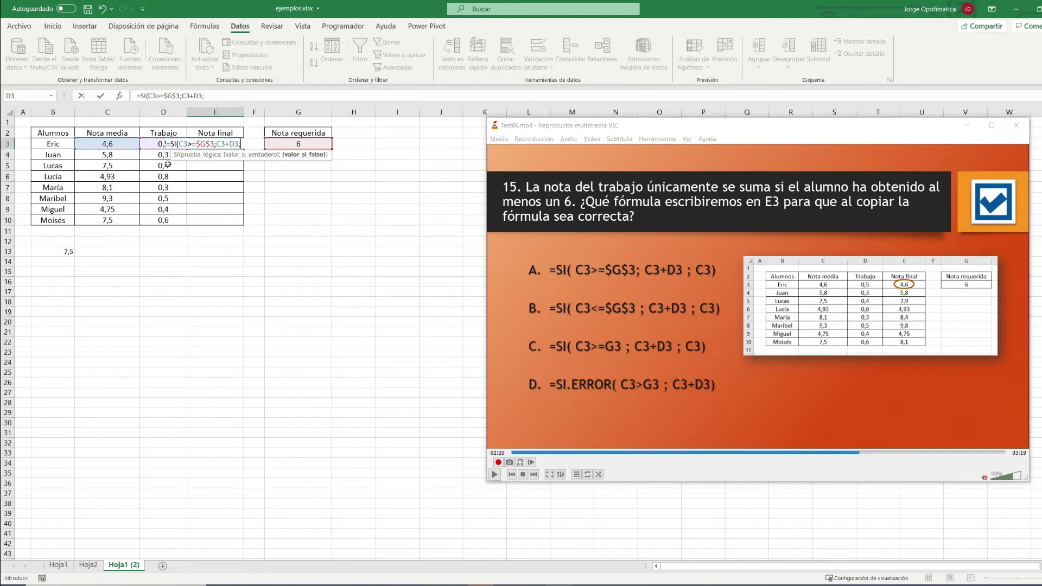
left_click(120, 143)
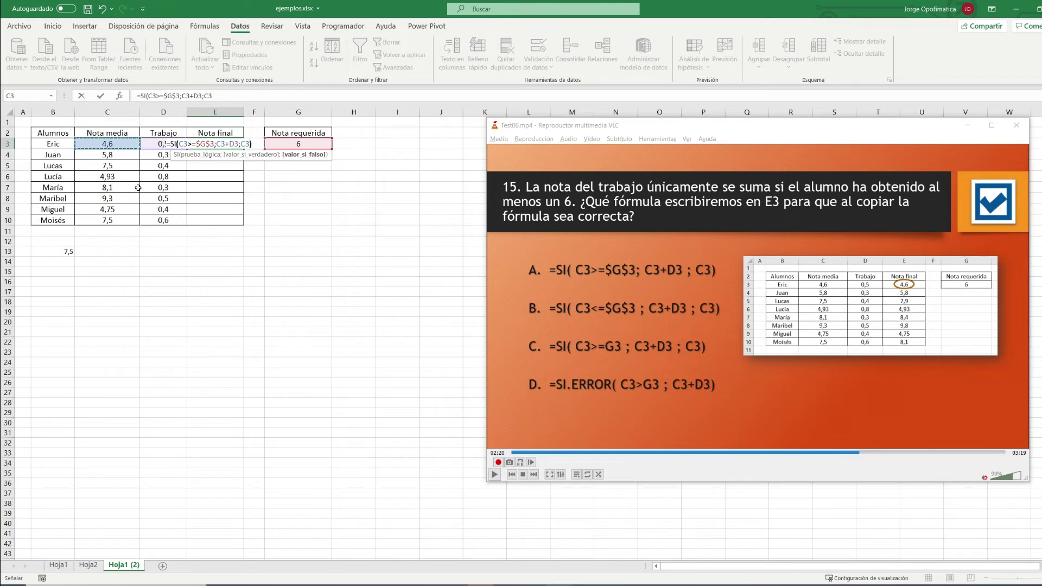
type(")")
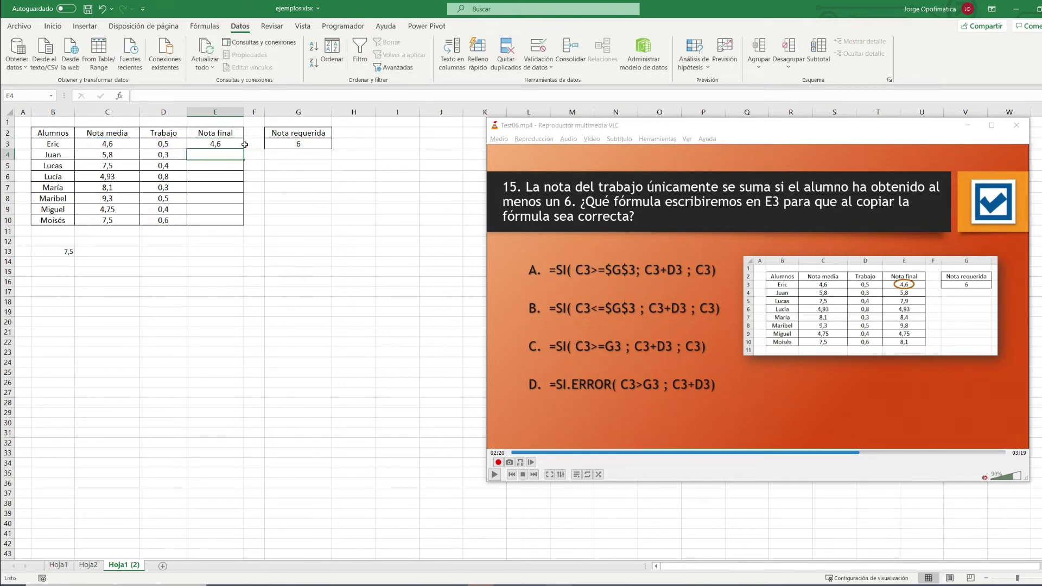
Step: Fill the formula down to E10, check the copies in E5–E7, and advance the quiz
left_click(239, 144)
left_click_drag(244, 148, 239, 223)
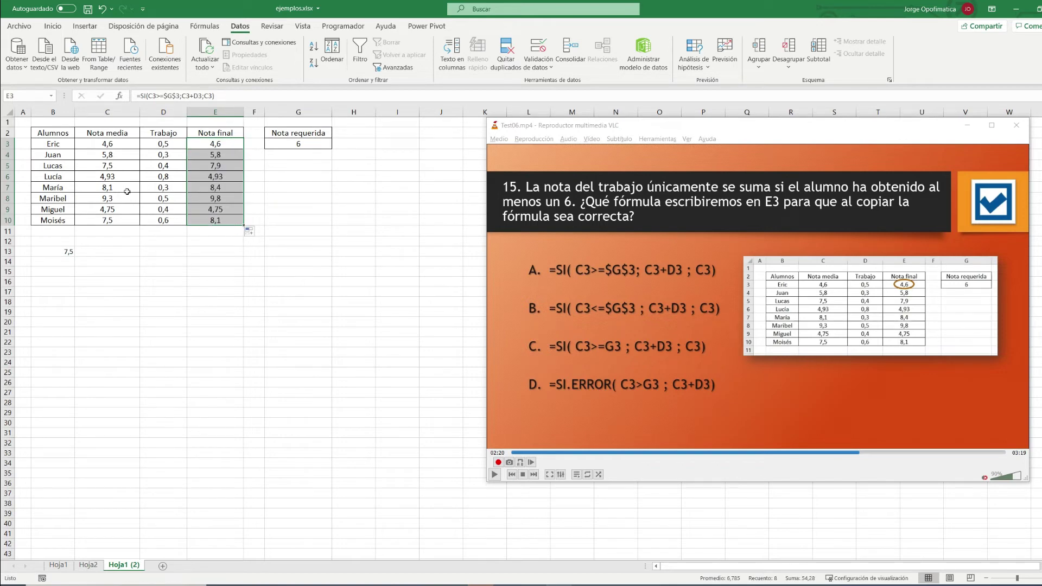
left_click(199, 189)
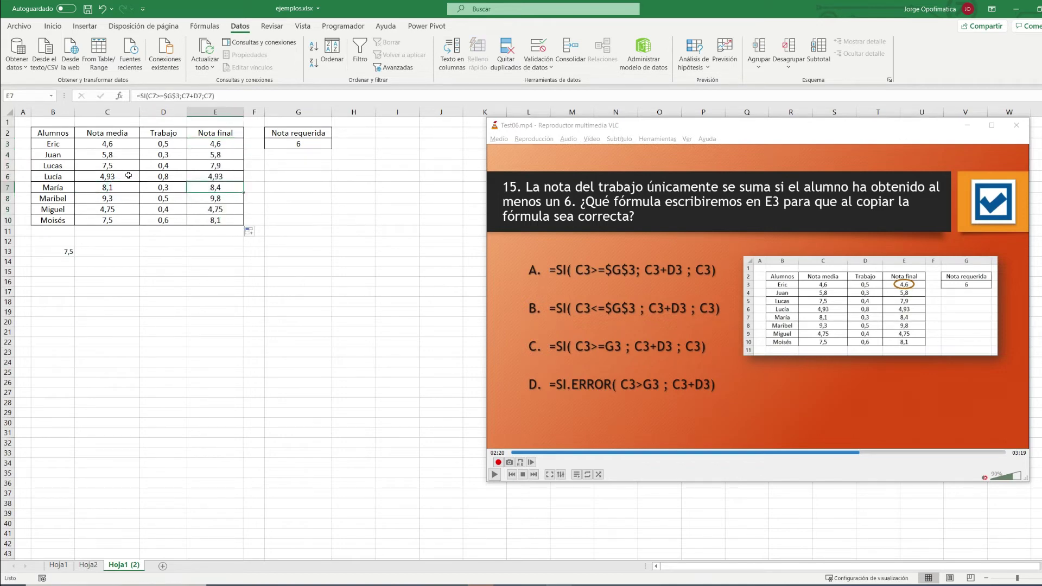
left_click(131, 176)
key("Right")
key("Right")
left_click(118, 163)
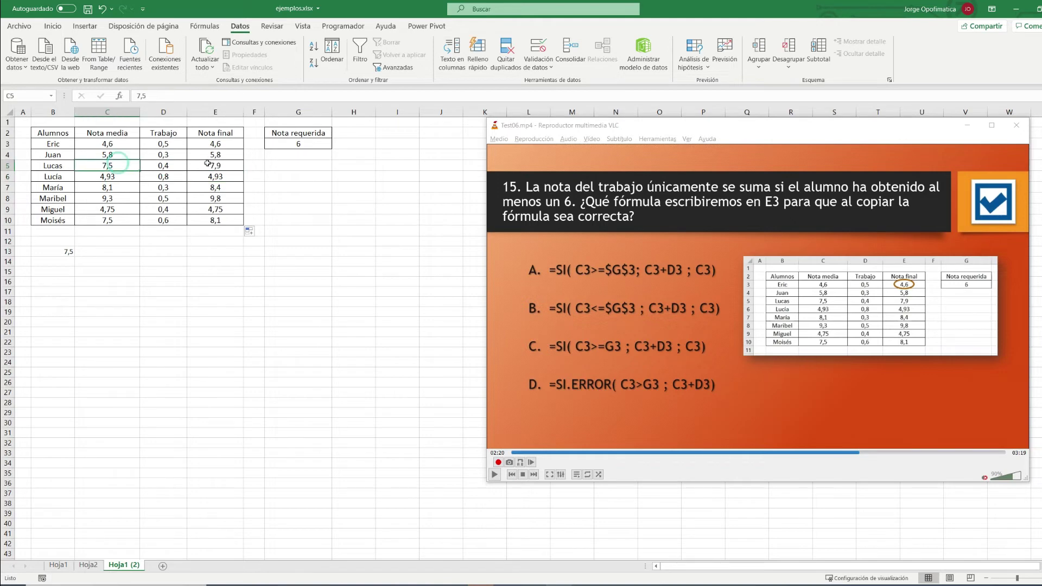
left_click(207, 164)
double_click(210, 144)
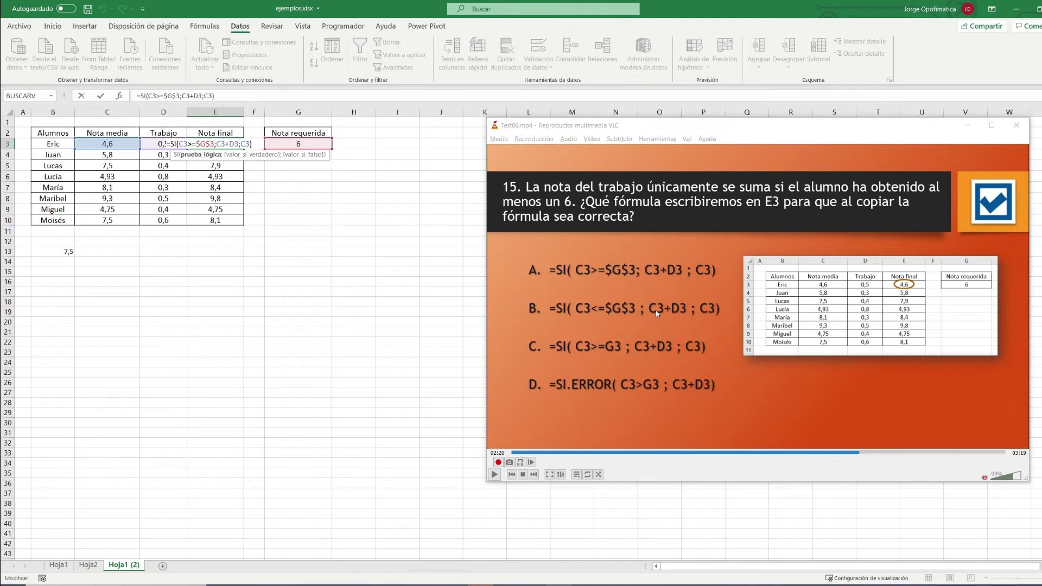
left_click_drag(859, 455, 868, 454)
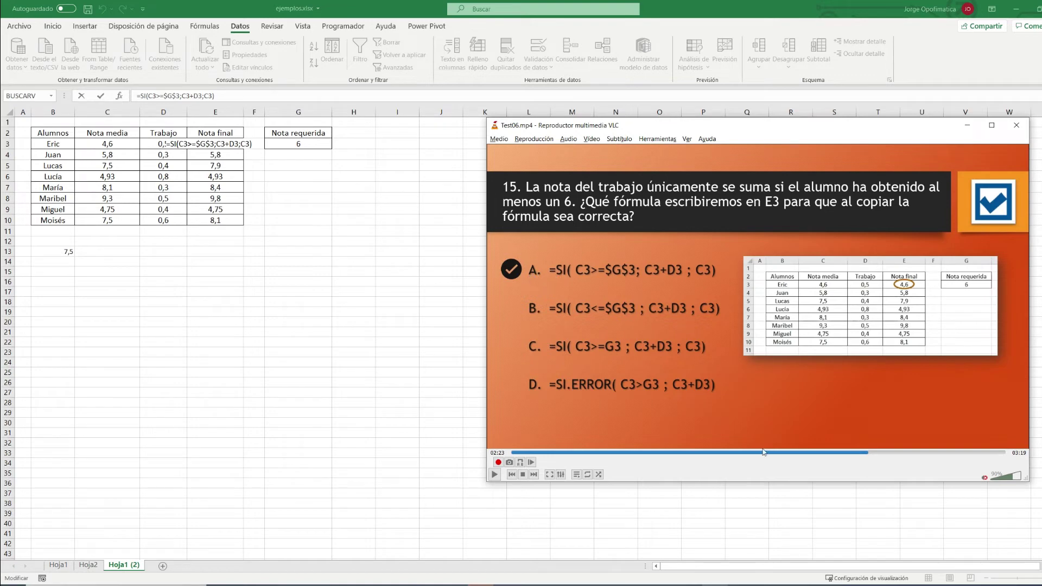
left_click(878, 453)
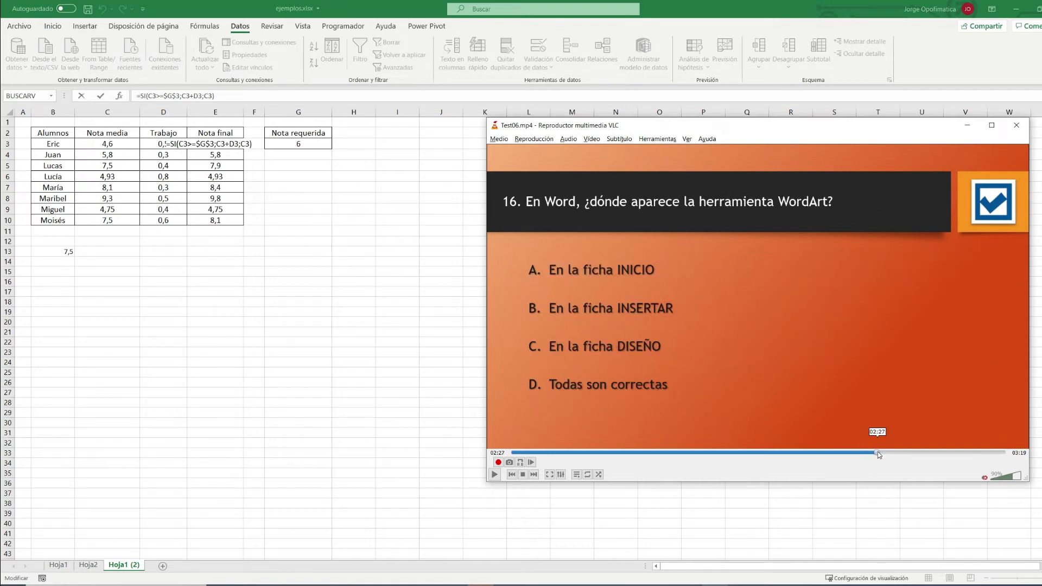
Step: Switch to Word's Insertar tab to show where WordArt sits, advancing the quiz to question 17
left_click_drag(879, 455, 892, 453)
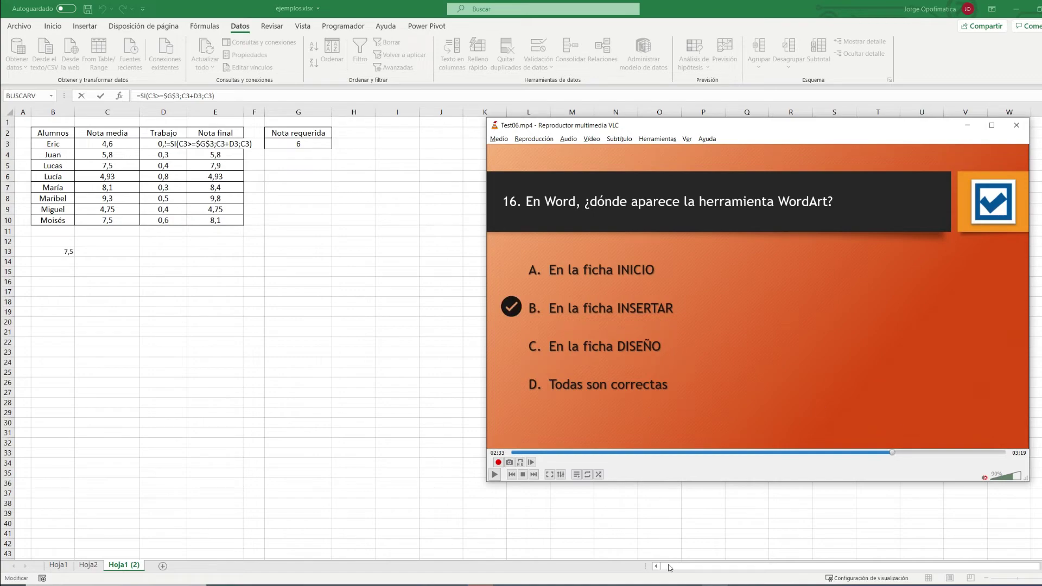
left_click(586, 583)
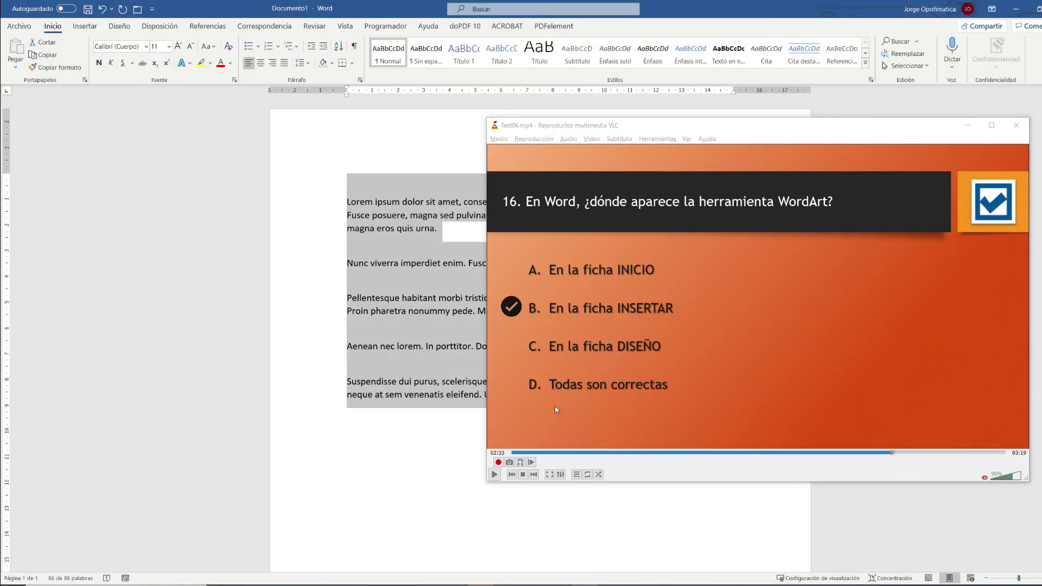
left_click(85, 26)
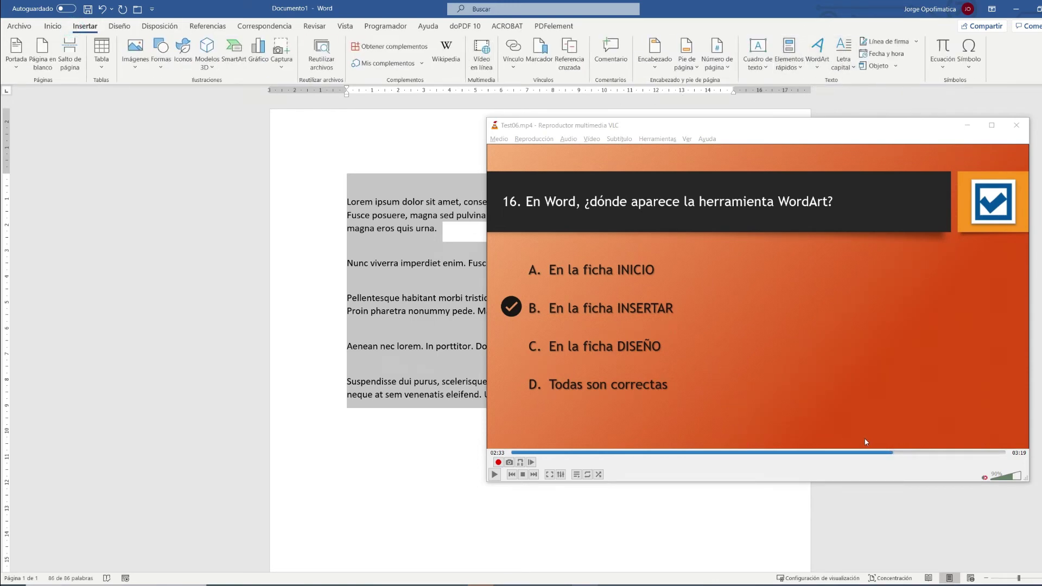
left_click_drag(889, 451, 903, 453)
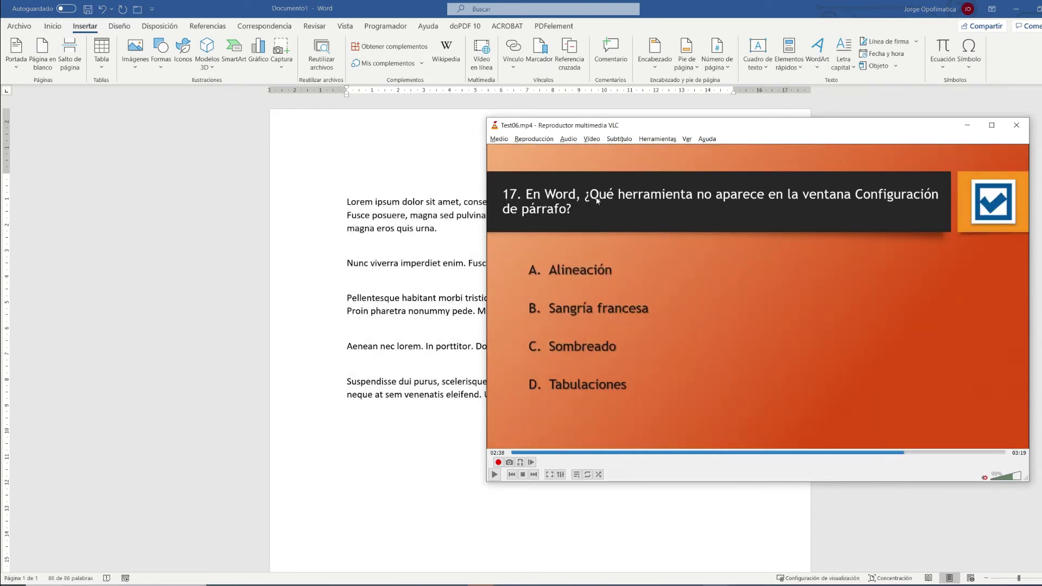
Step: Open the Párrafo dialog from Inicio, show the Especial indent list, then reveal answer C
left_click(64, 27)
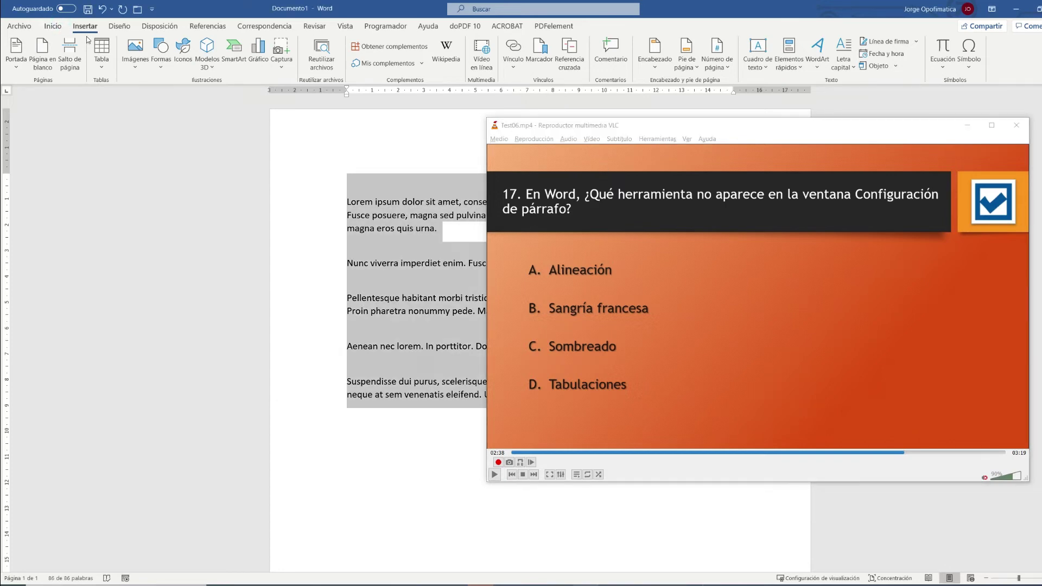
left_click(52, 26)
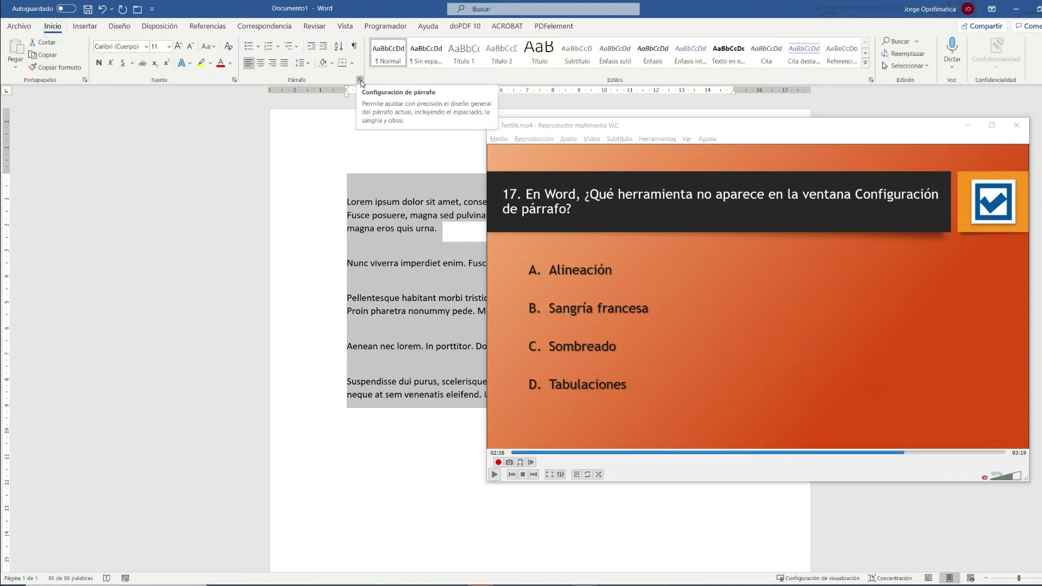
left_click(361, 80)
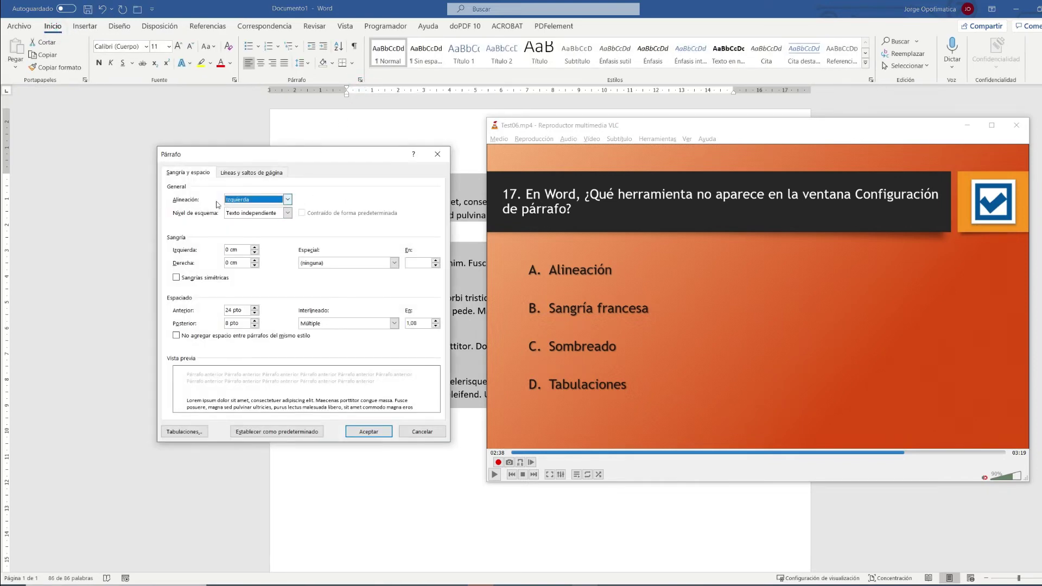
left_click(394, 262)
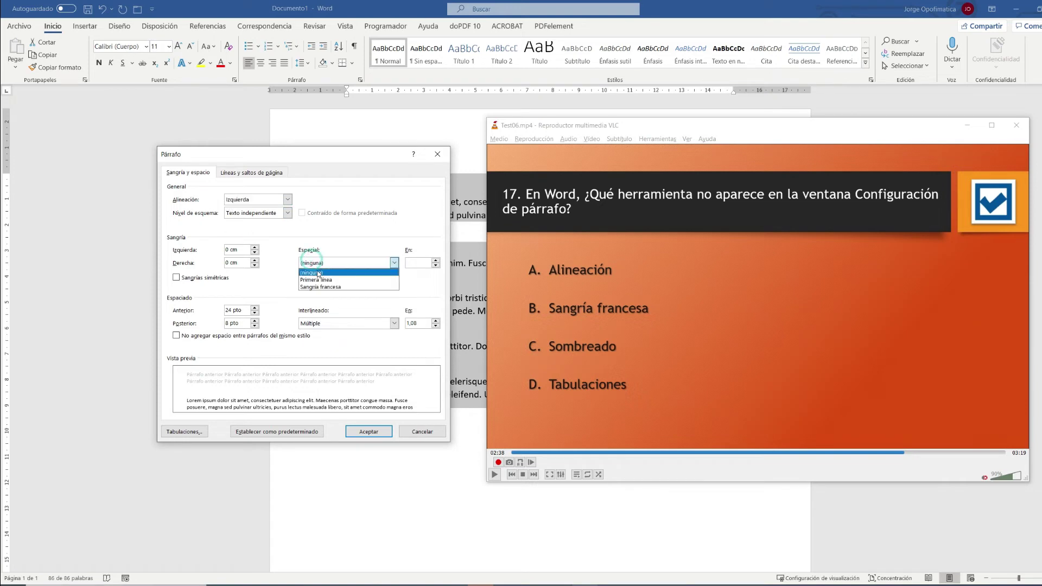
left_click(316, 264)
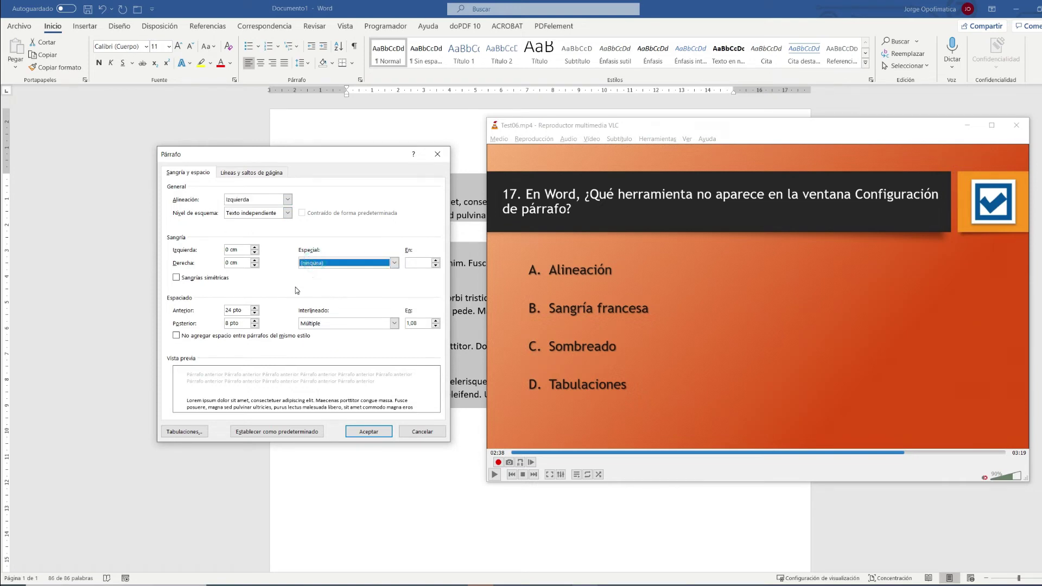
mouse_move(887, 480)
left_click(908, 454)
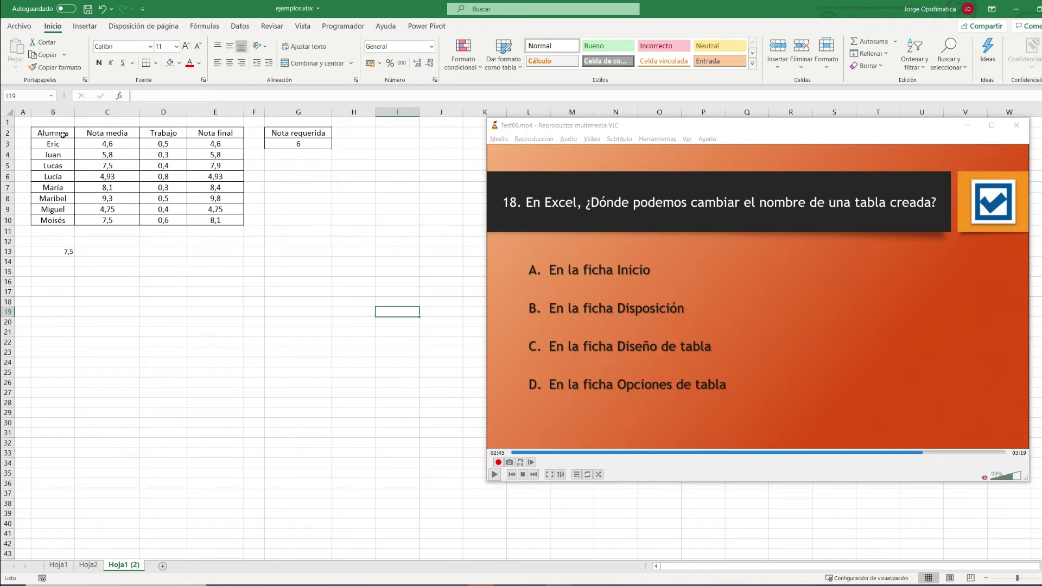
Step: Turn the student data B2:E10 into a table with headers
left_click_drag(63, 134, 233, 220)
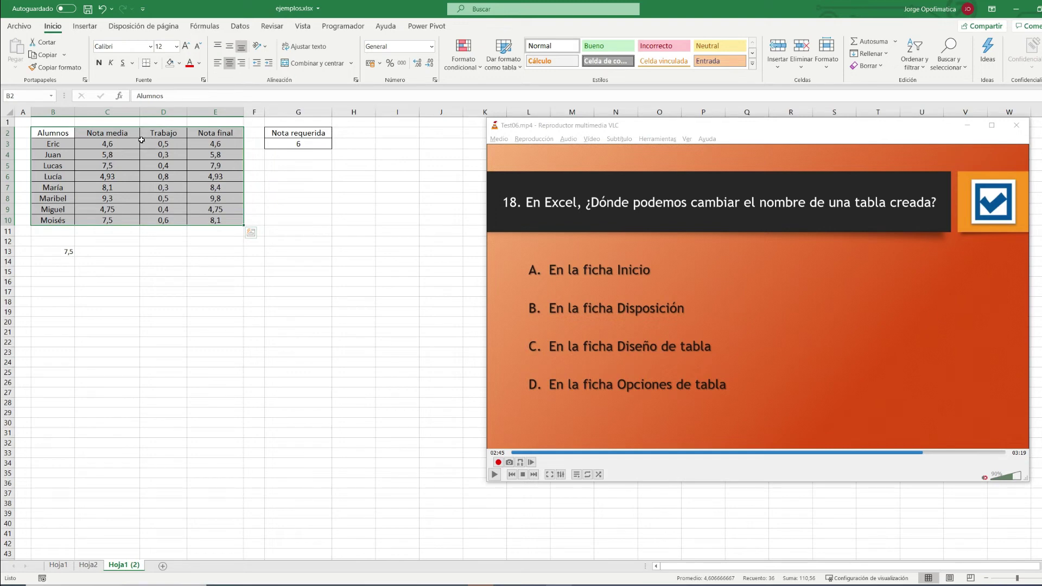
left_click(82, 26)
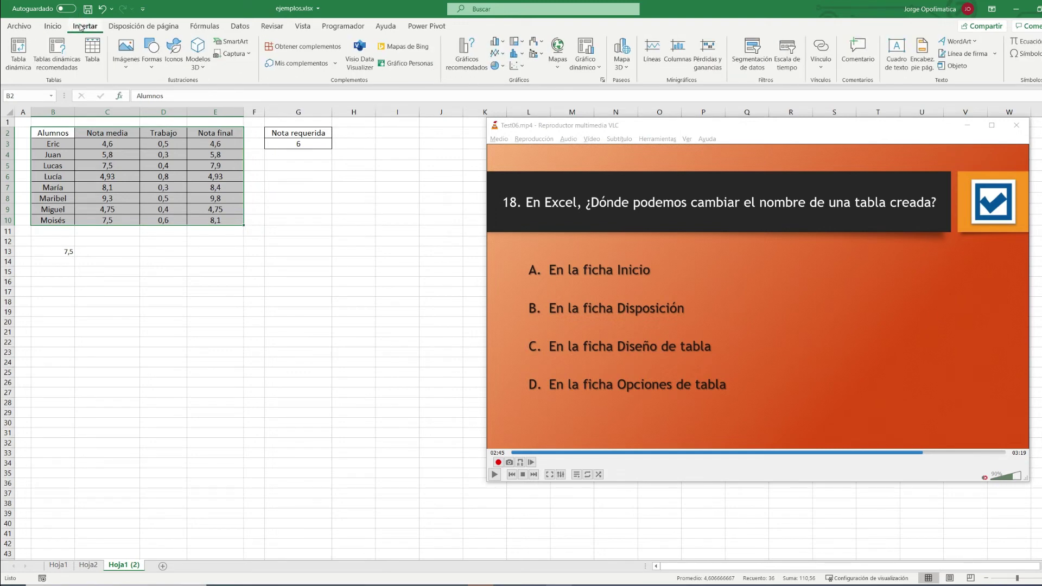
left_click(100, 59)
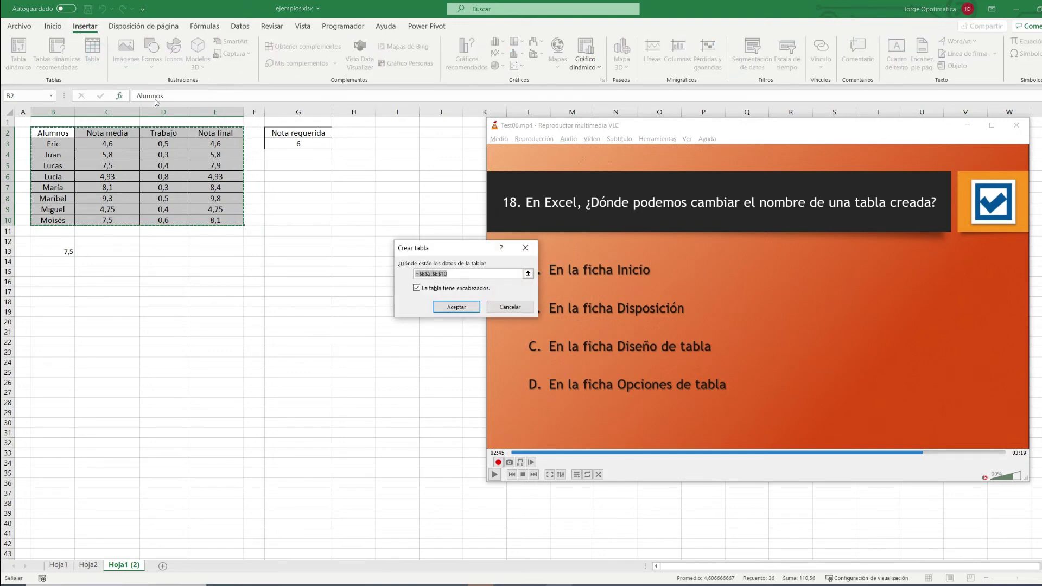
left_click(447, 303)
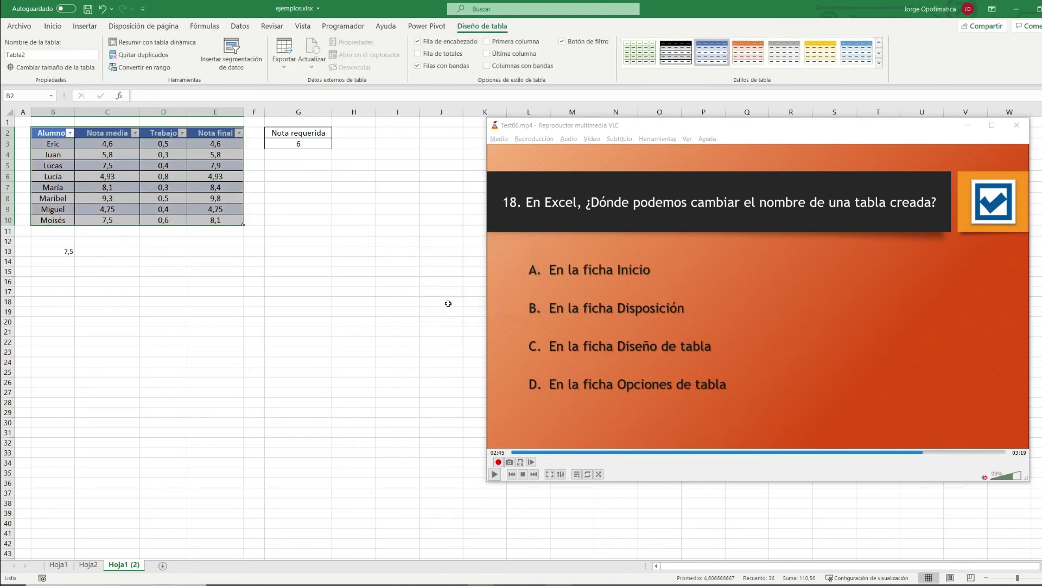
left_click(215, 260)
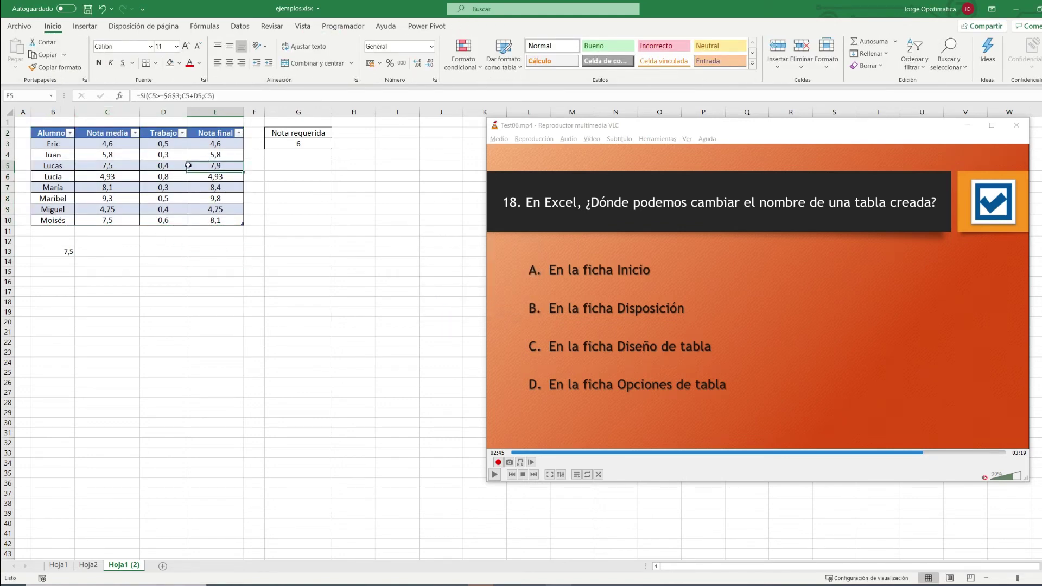
Step: Change the table name from Tabla2 to NOTAS and advance the quiz to the answer
left_click(205, 160)
left_click(138, 154)
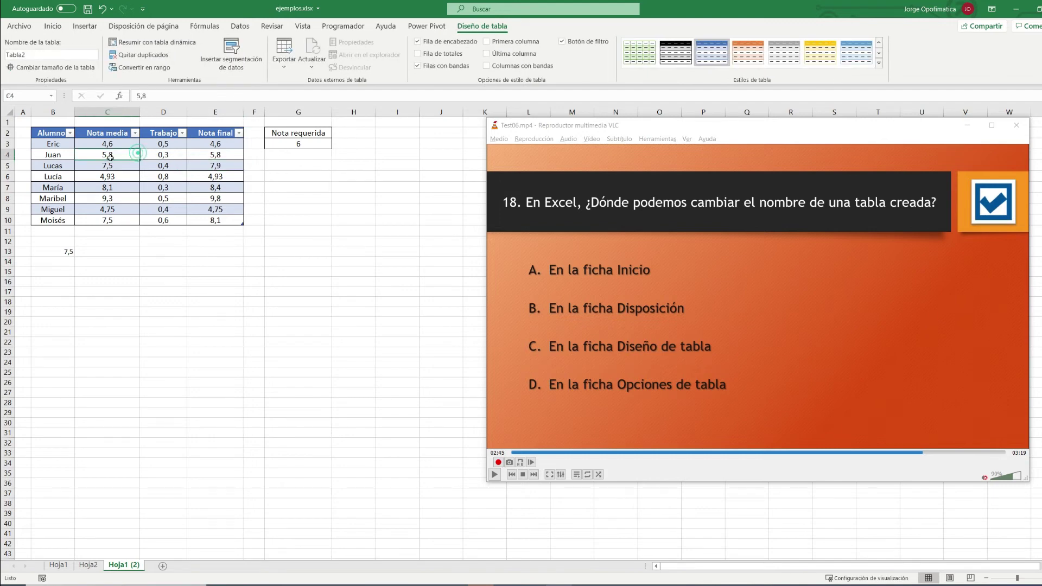
left_click(70, 157)
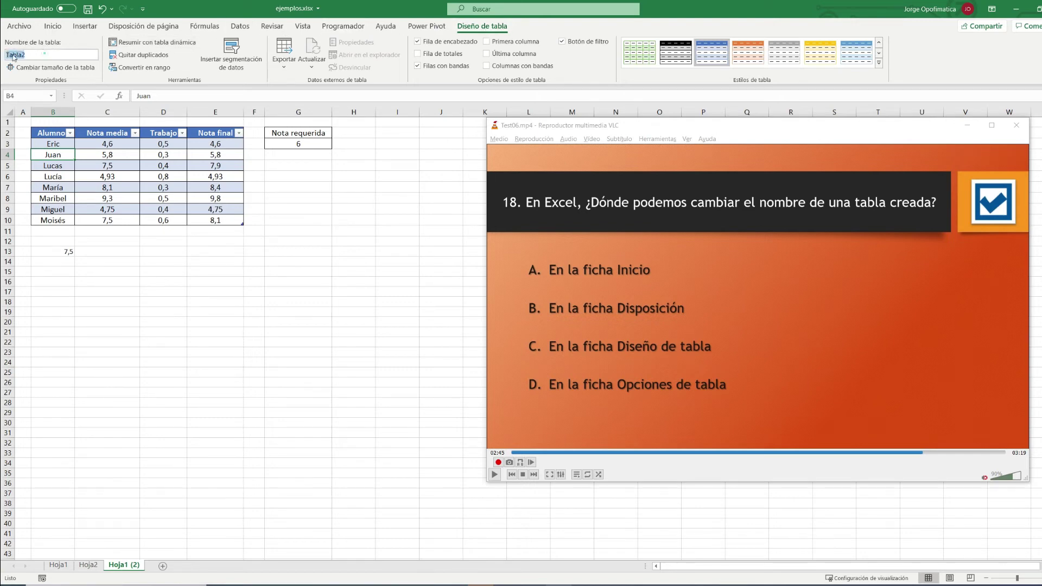
left_click(64, 55)
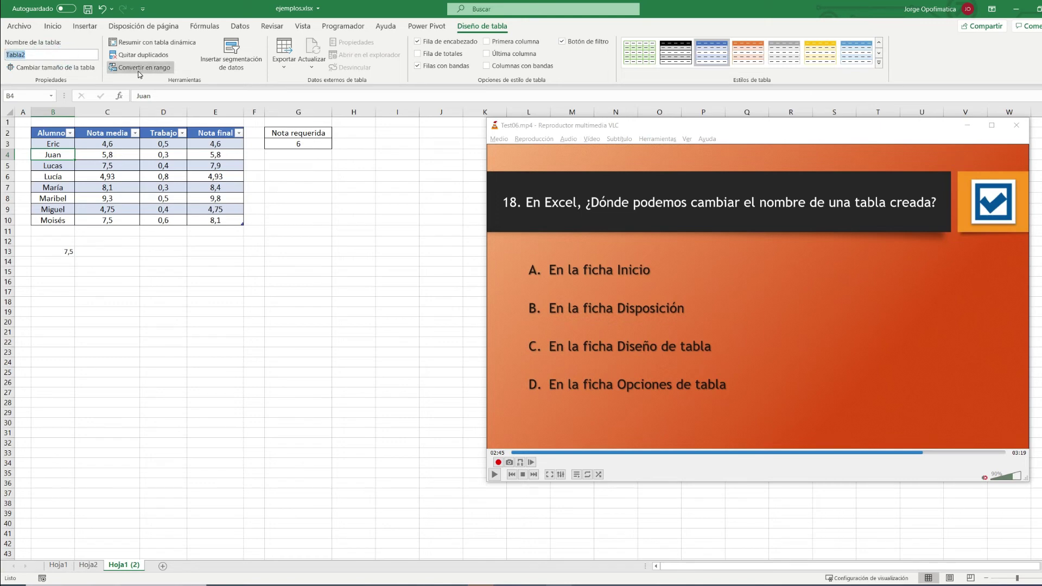
type("nOTAS")
key("Return")
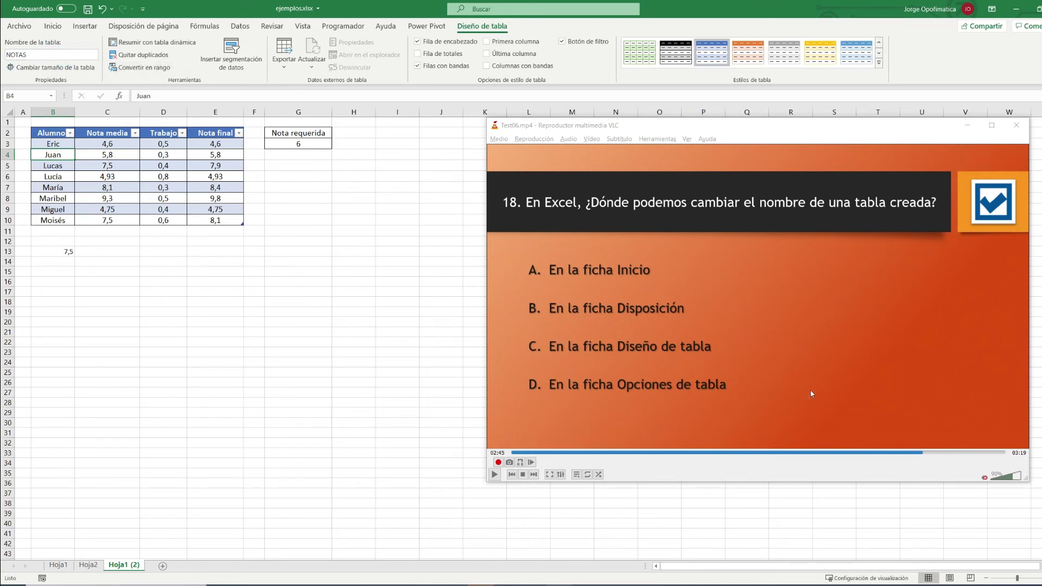
left_click(935, 452)
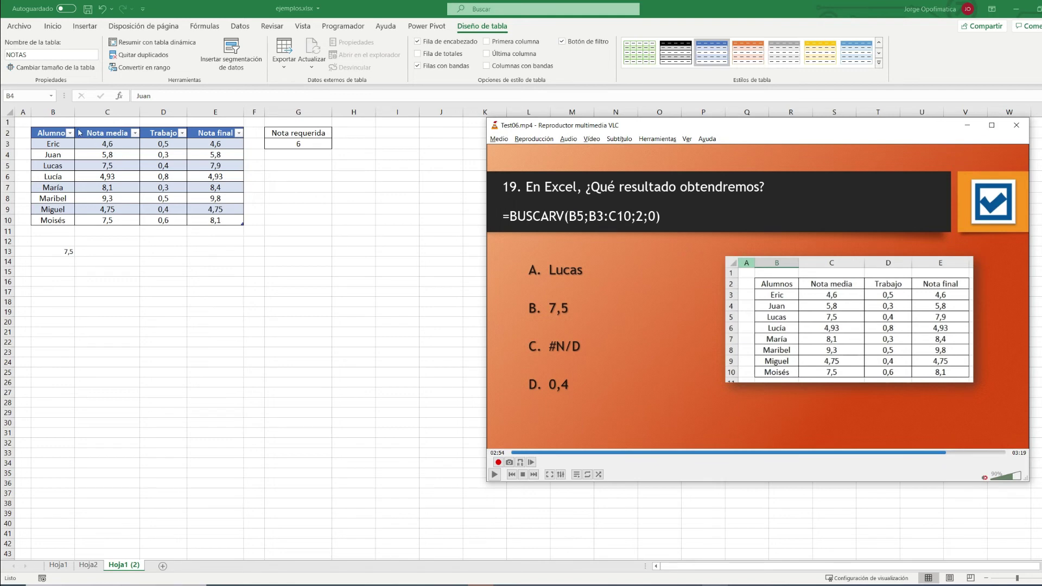
Step: Highlight lookup value B5 and lookup range B3:C10 while the quiz reveals the answer
left_click(54, 164)
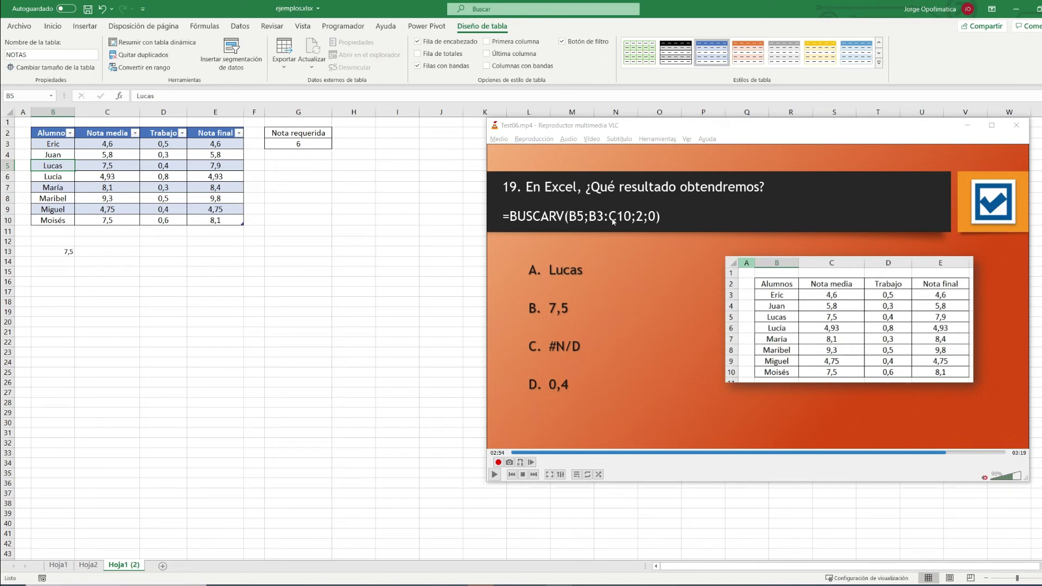
left_click_drag(52, 142, 97, 220)
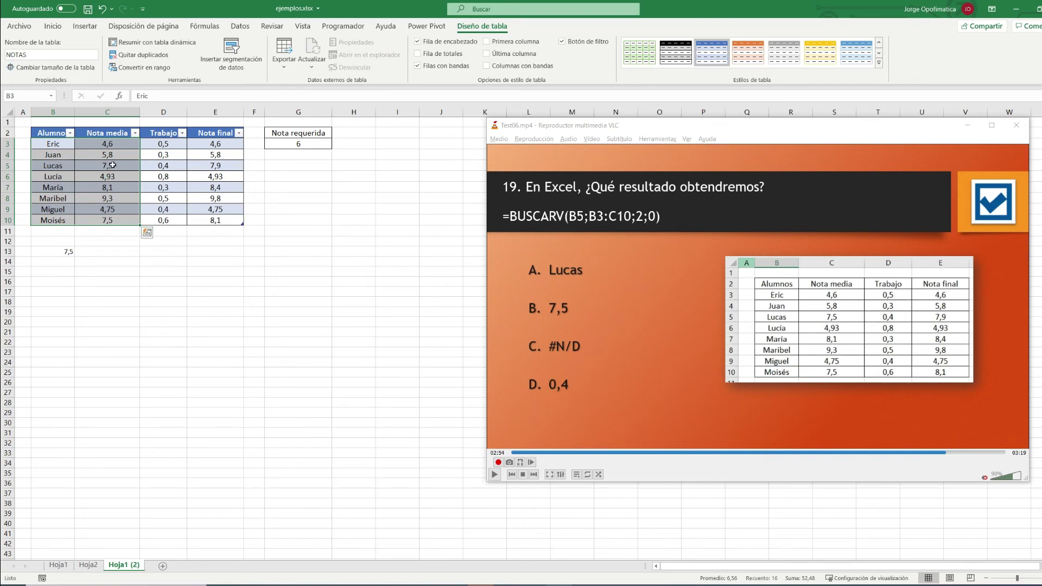
left_click(952, 453)
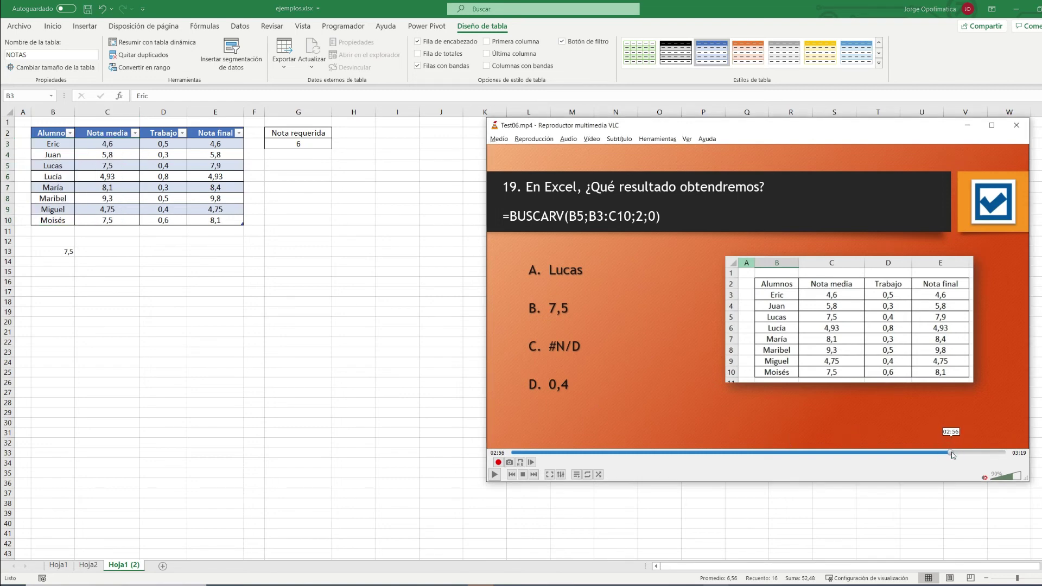
Step: Show B13's =BUSCARV(B5;B3:C10;2;0) returning 7,5, then move the quiz to question 20
double_click(60, 255)
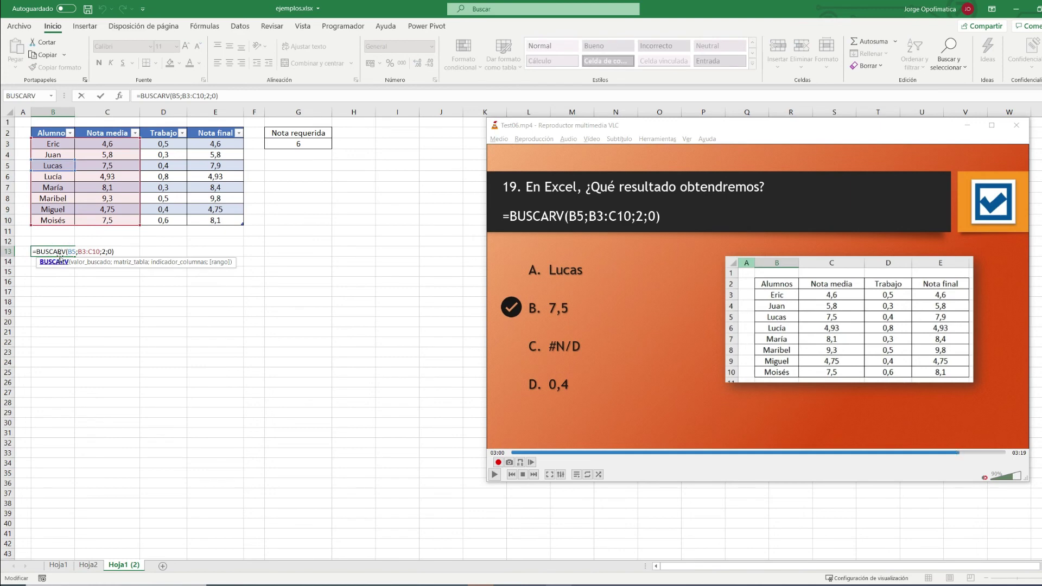
key("Return")
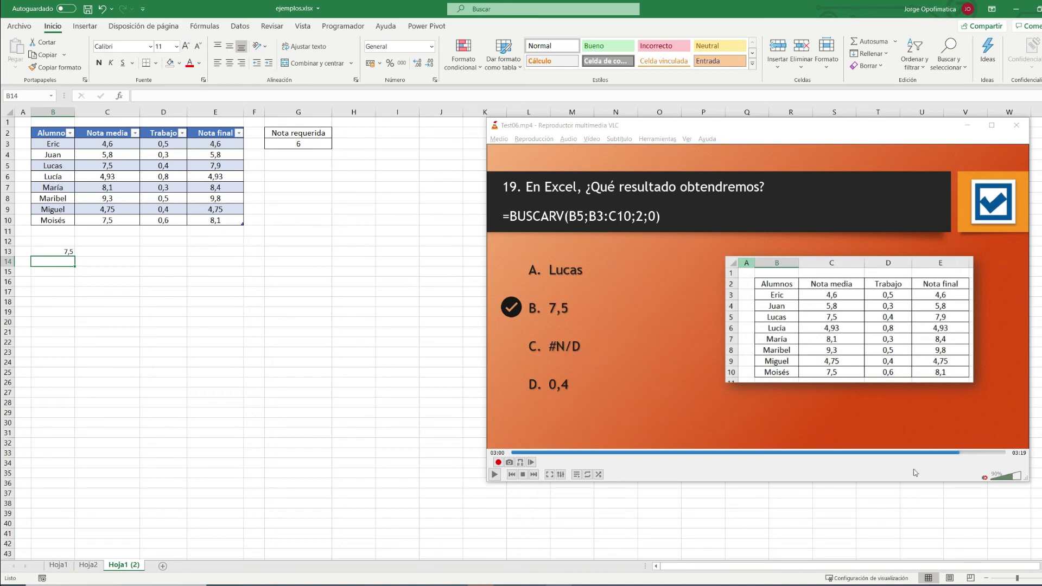
left_click(522, 169)
key("shift+Right")
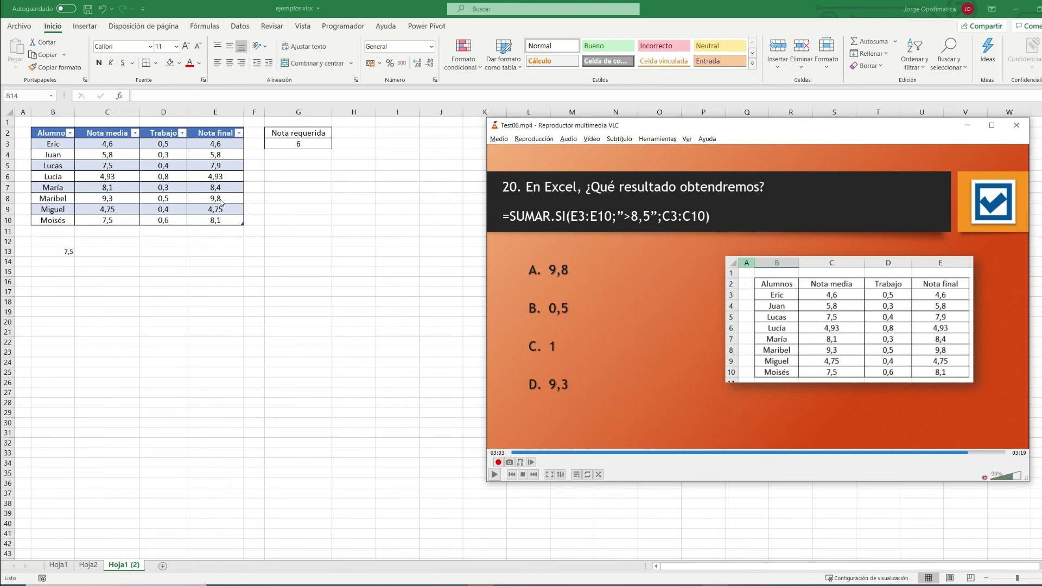
Step: Fill Maribel's Nota final cell E8 (9,8) with light green
left_click(219, 201)
left_click(212, 144)
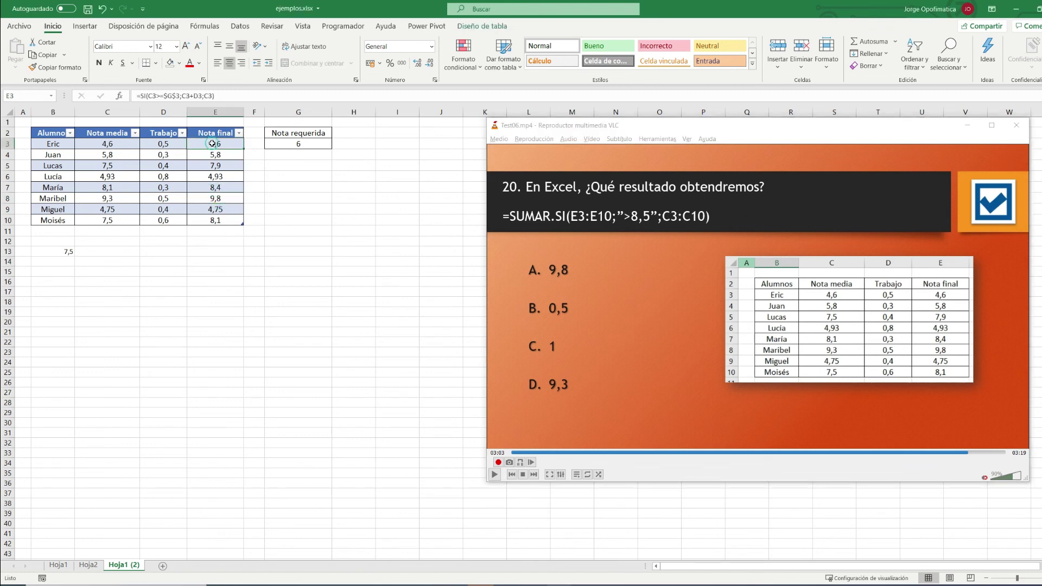
left_click_drag(212, 143, 217, 219)
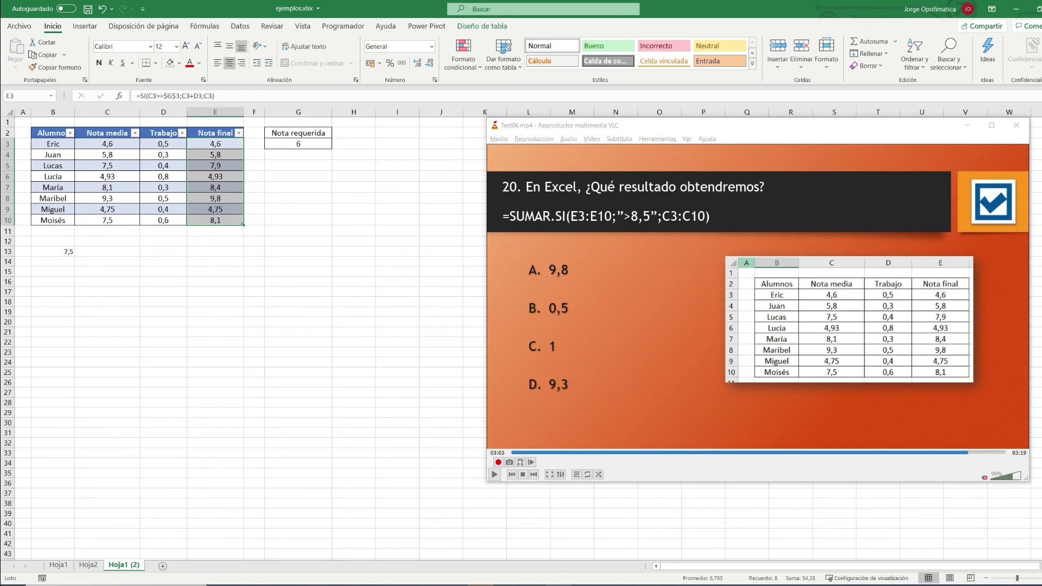
left_click(219, 200)
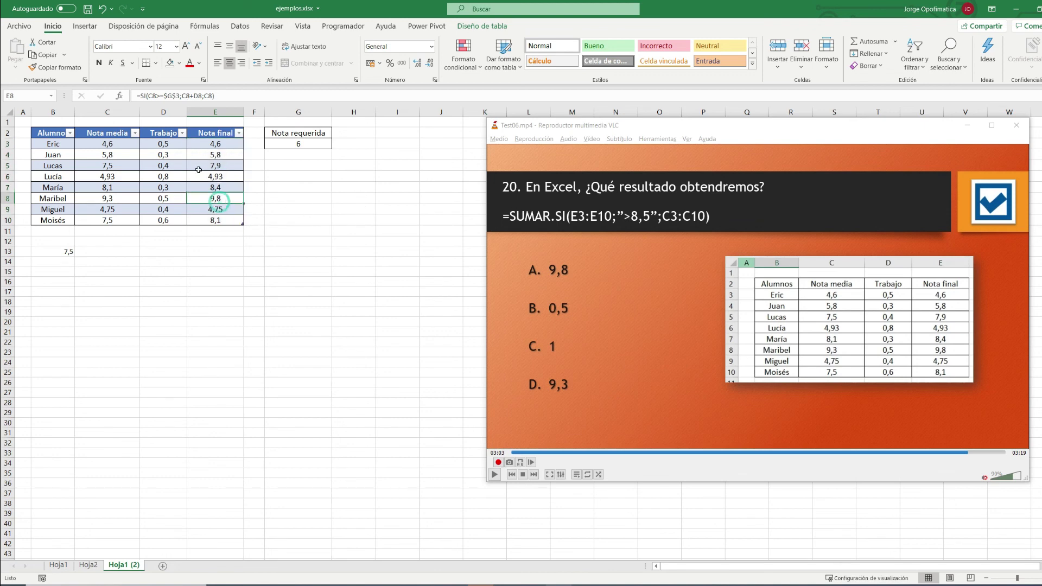
left_click(179, 63)
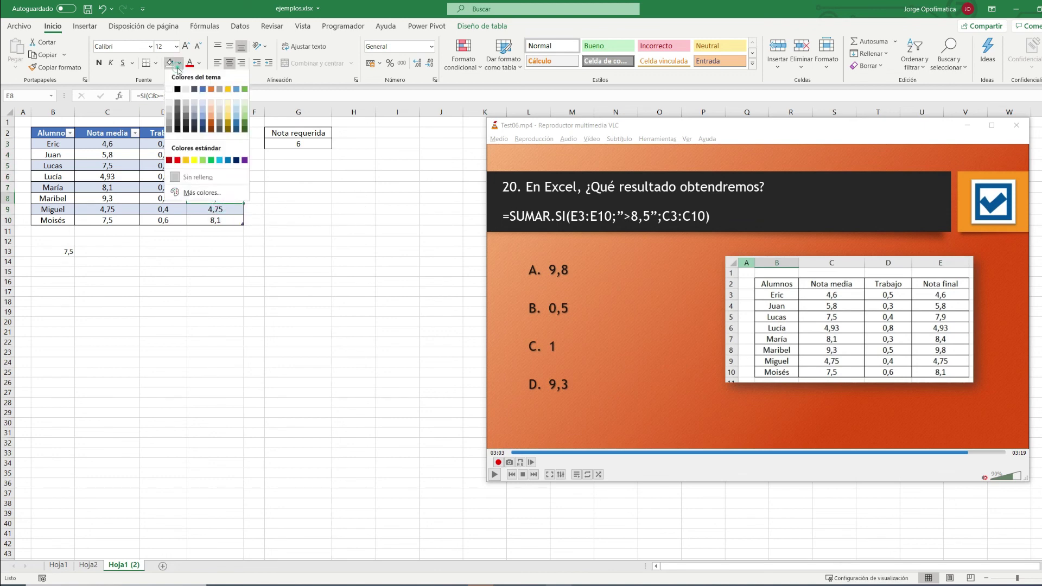
left_click(242, 118)
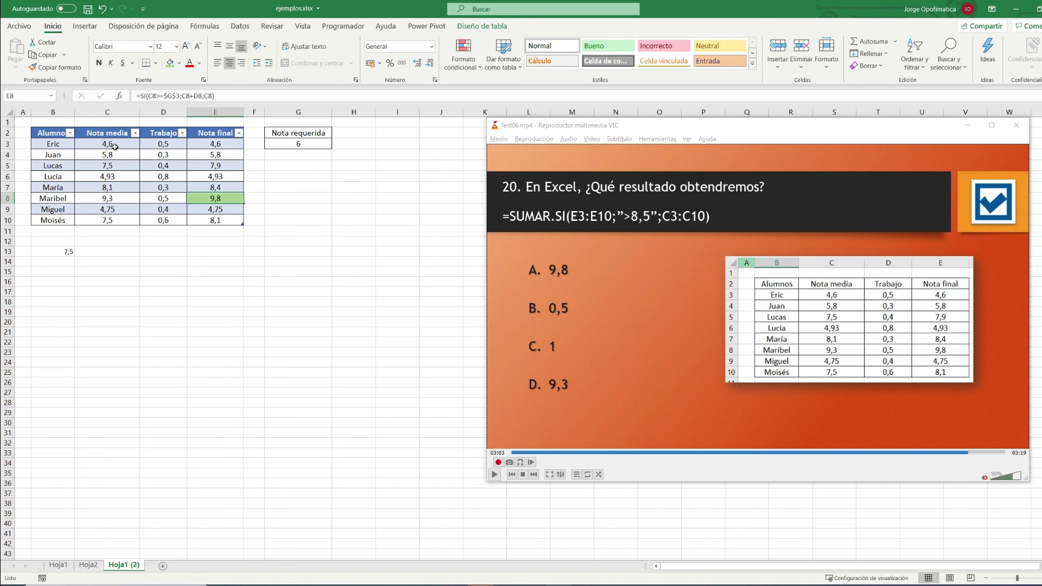
Step: Give Maribel's Nota media cell C8 (9,3) the same green, then advance the quiz video to answer D
left_click_drag(114, 146, 123, 221)
left_click(118, 198)
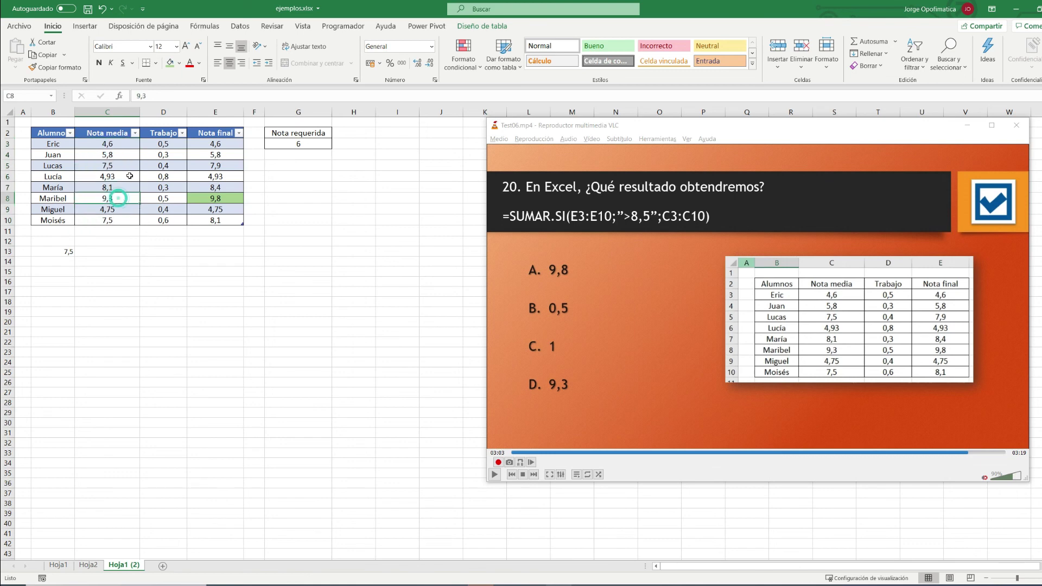
left_click(169, 62)
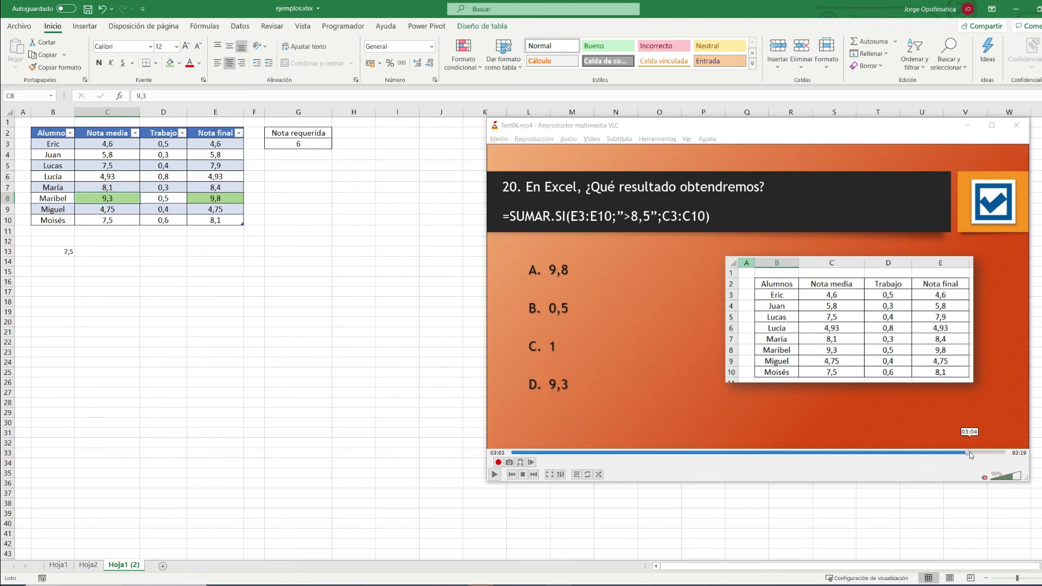
left_click_drag(973, 455, 986, 455)
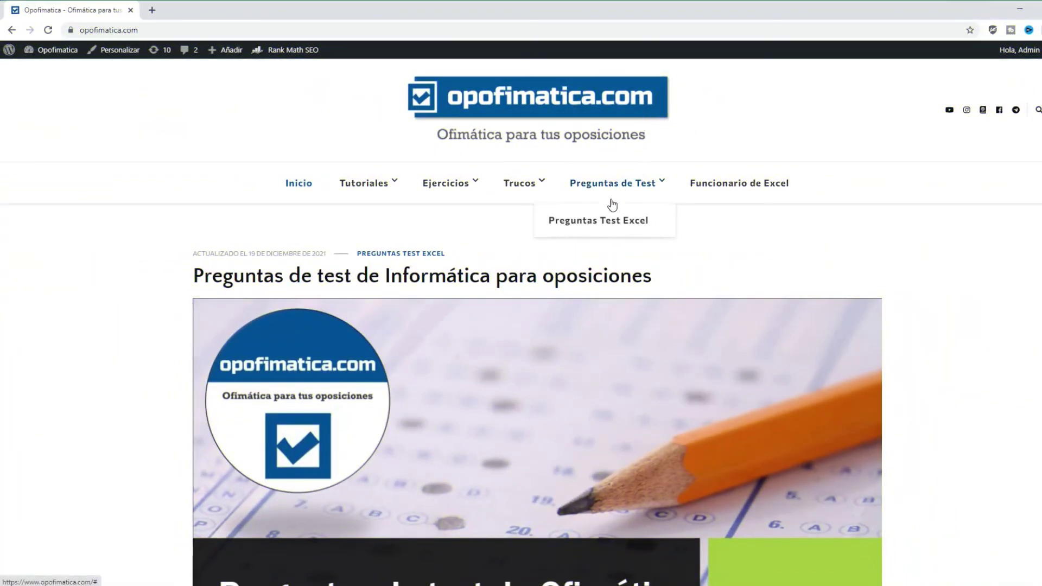
Step: Open the Preguntas de test de Informática article and scroll past its Test #1 to Test #5 videos
left_click(386, 283)
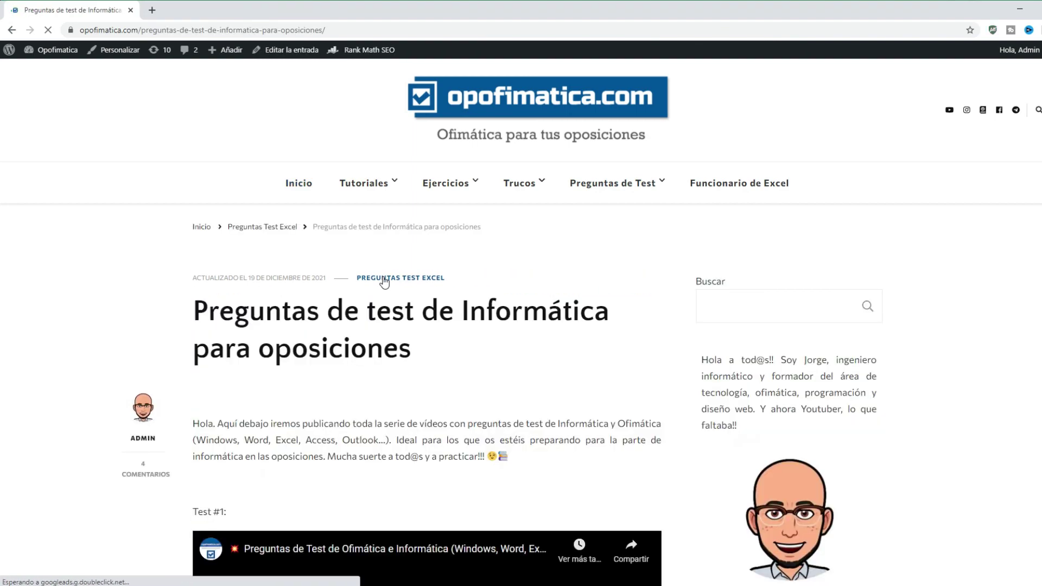
scroll(384, 281, "down", 1)
scroll(384, 282, "down", 3)
scroll(384, 282, "down", 3)
scroll(385, 282, "down", 3)
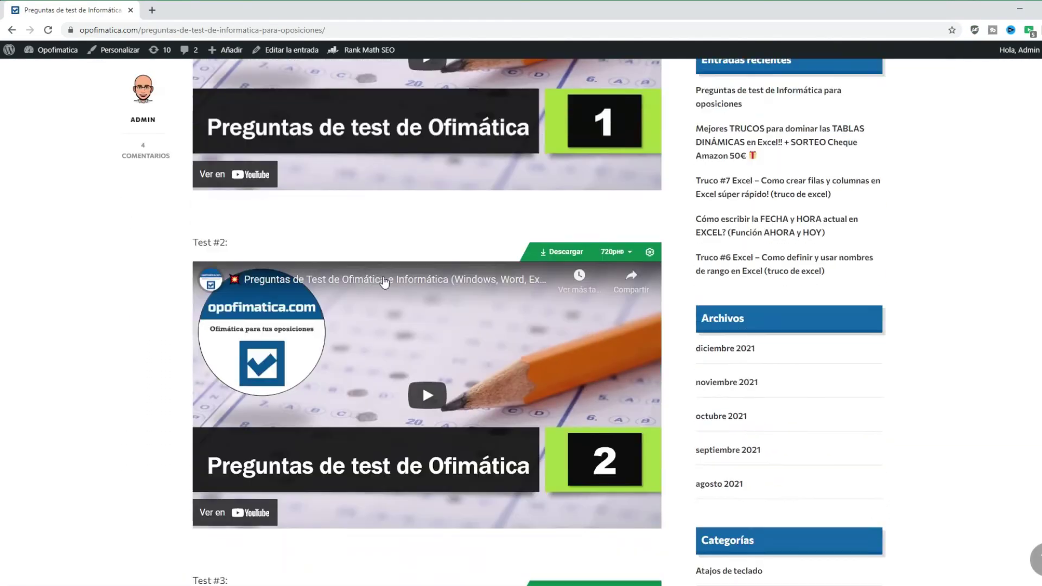
scroll(384, 282, "down", 4)
scroll(385, 283, "down", 2)
scroll(384, 283, "down", 5)
scroll(384, 282, "down", 4)
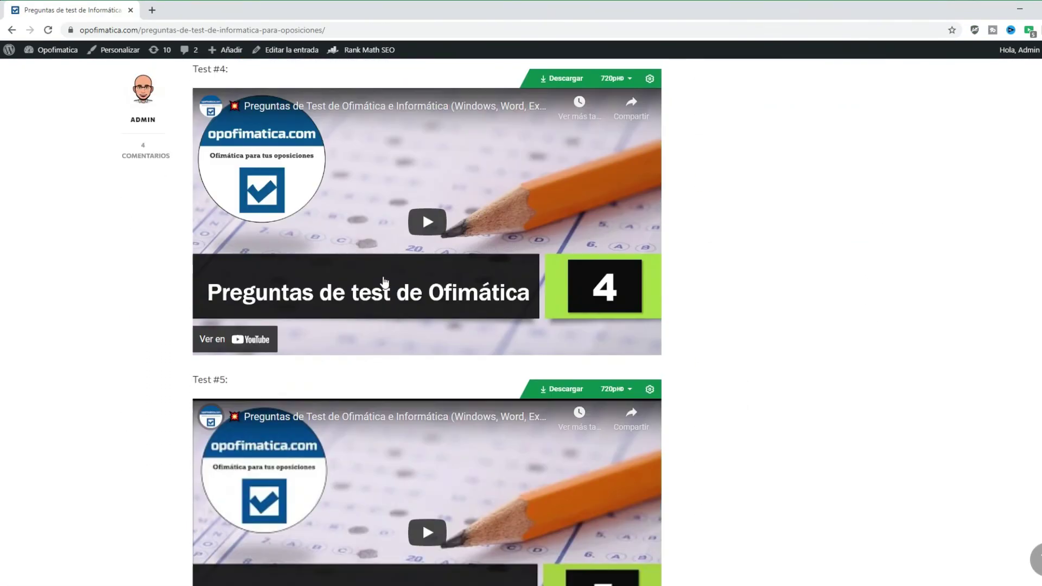
scroll(384, 282, "down", 3)
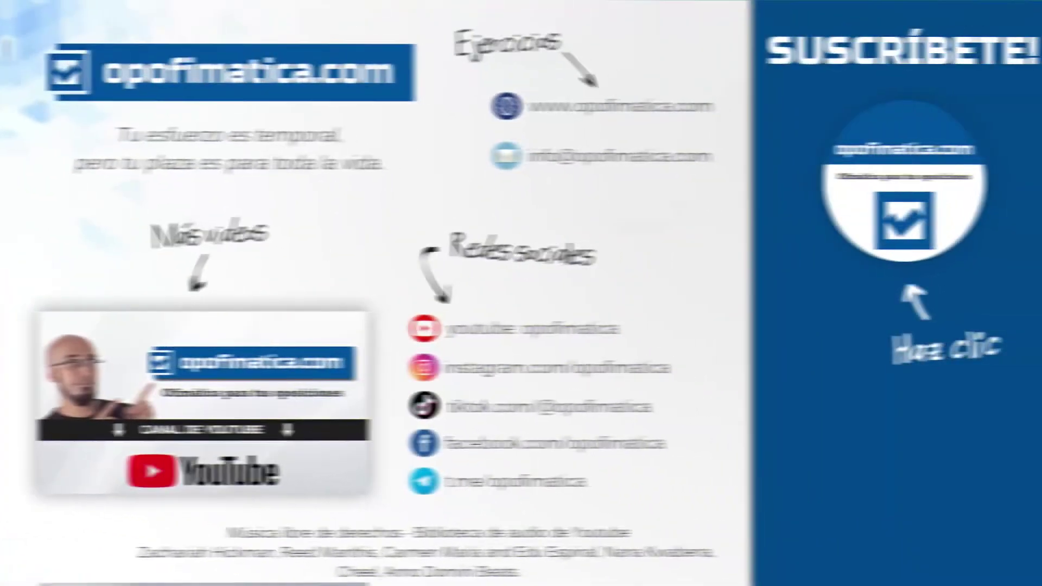